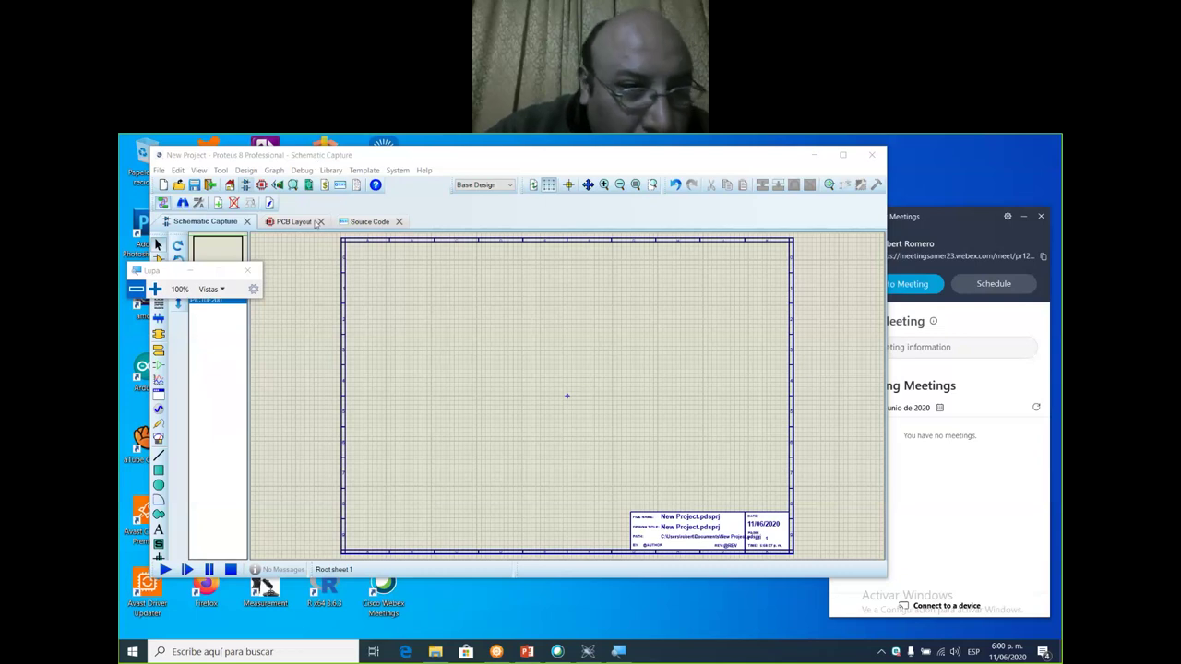
- Search the device library for "resistor" and restrict the search to the Resistors category
click(135, 292)
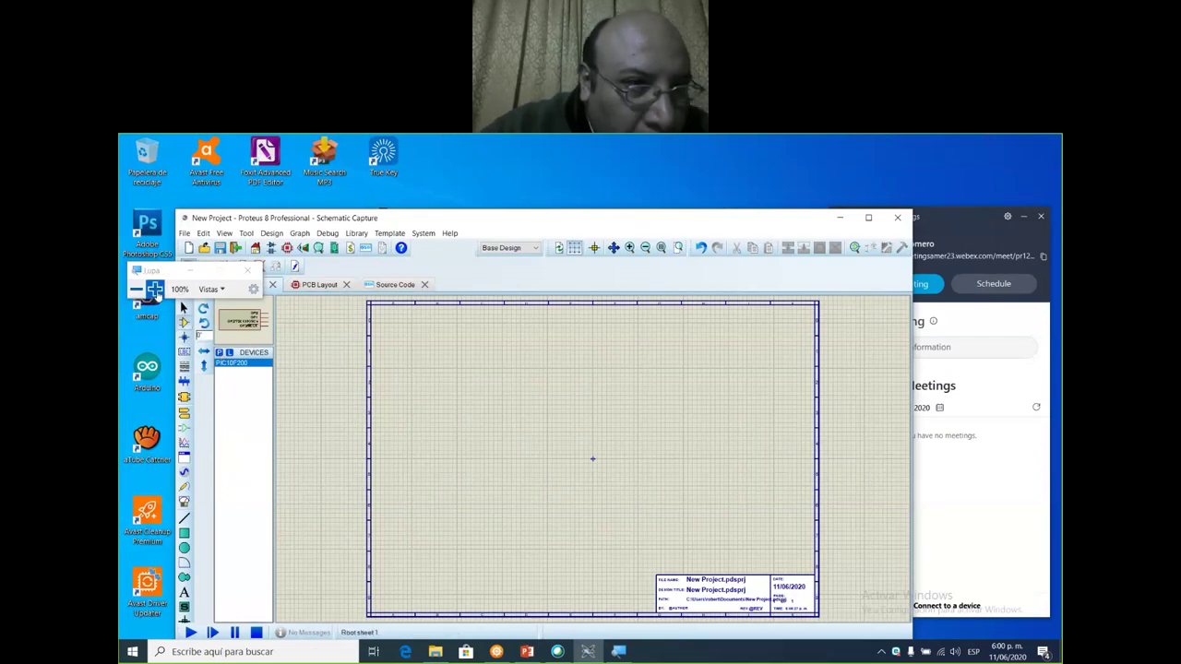
click(154, 290)
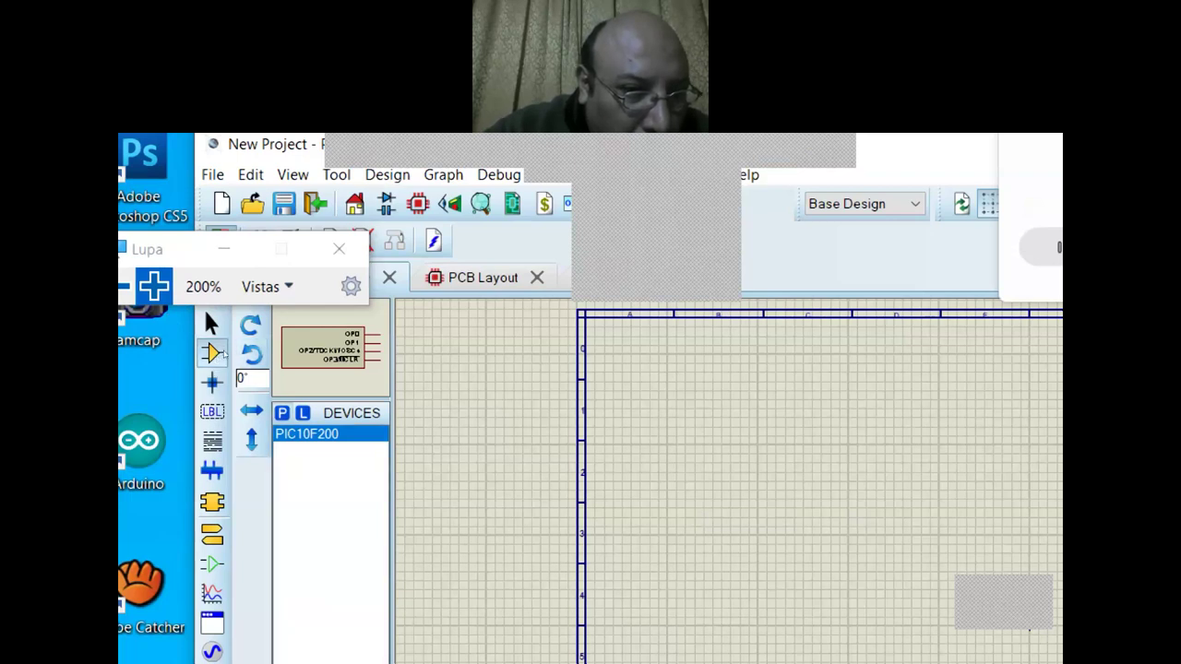
key(p)
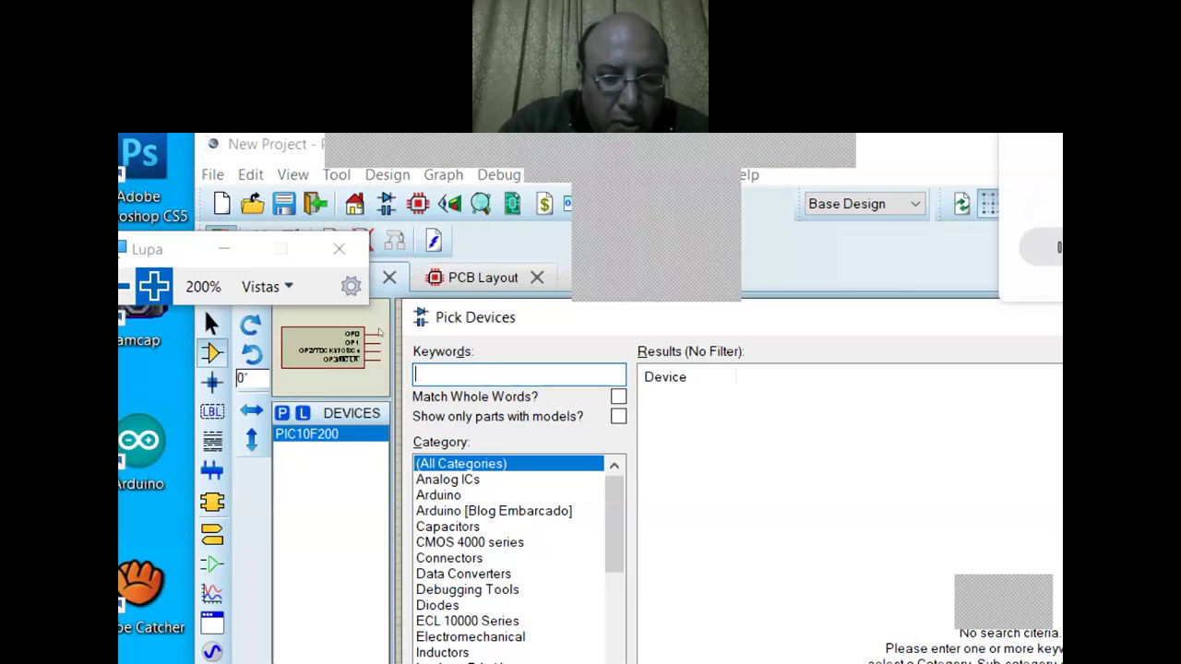
text(resis)
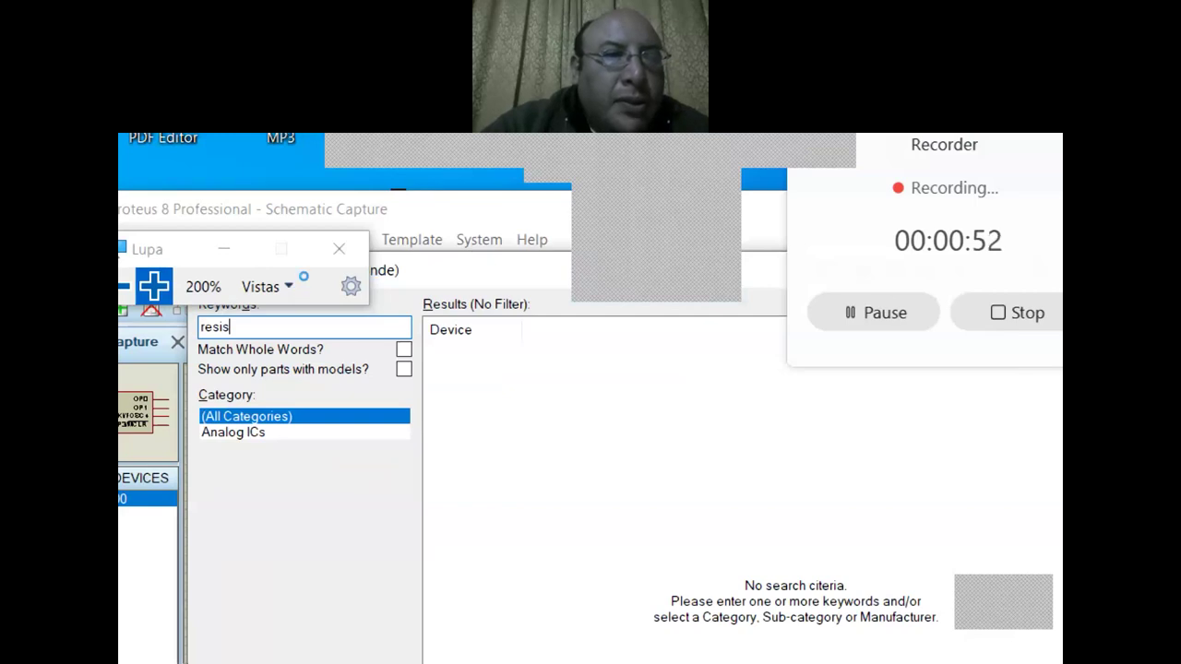
text(tor)
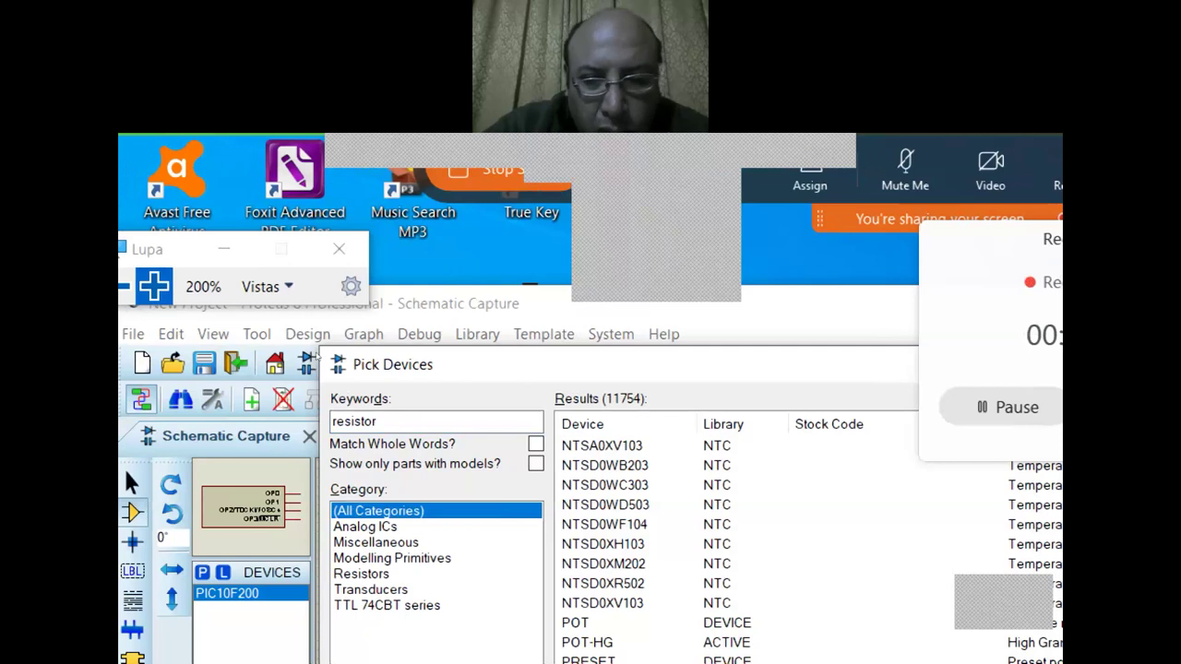
key(r)
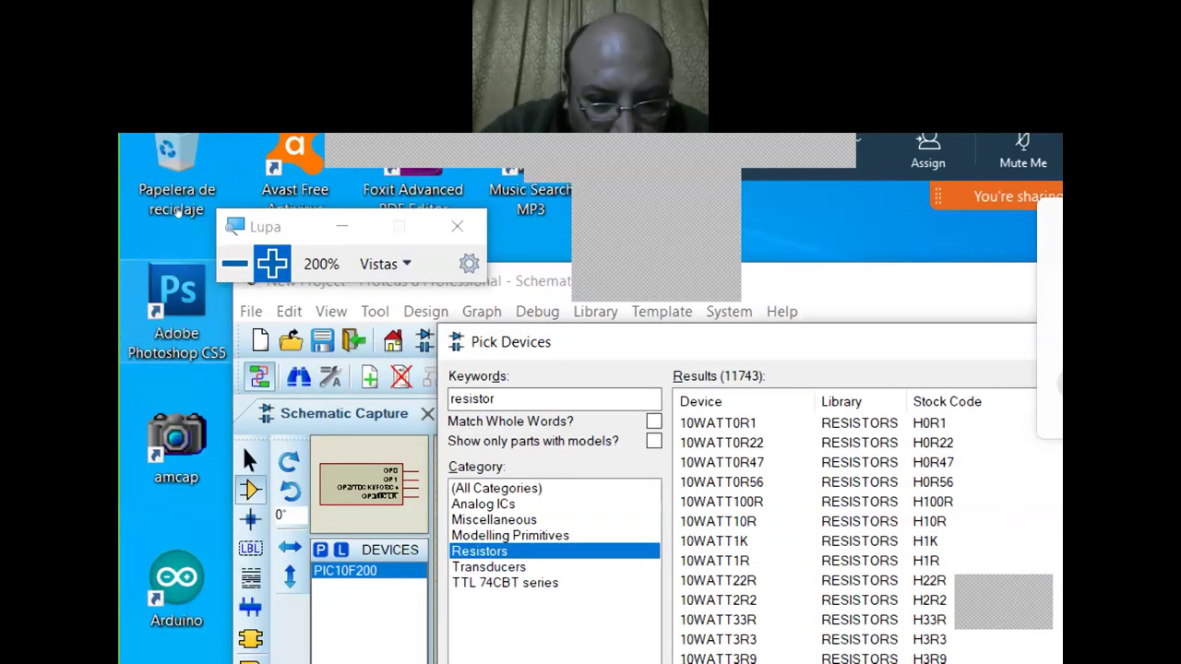
key(super+minus)
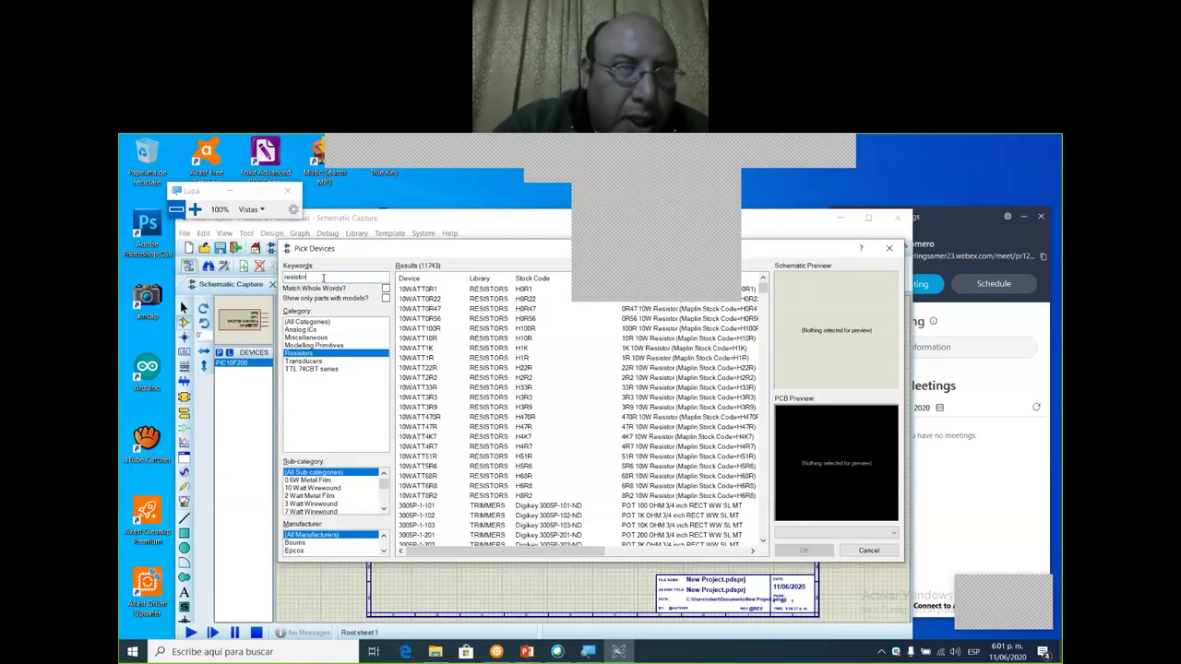
- Narrow the device search to "resistor gen" and add the generic RES resistor and the VARISTOR to the device list
text(gen)
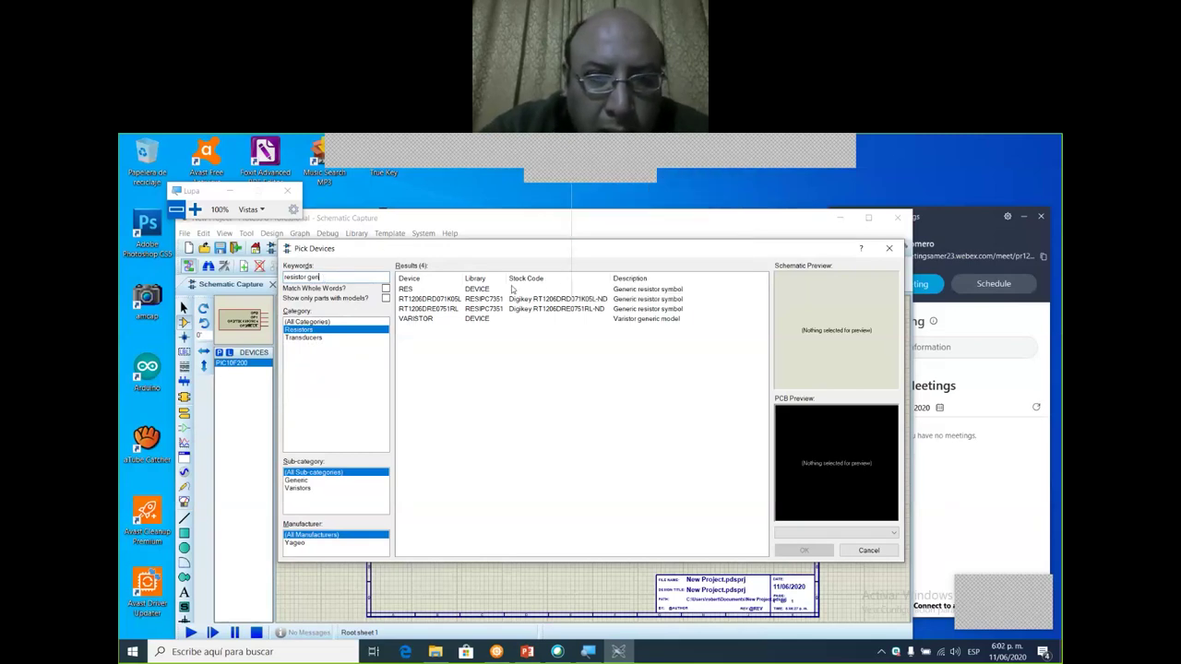
click(423, 291)
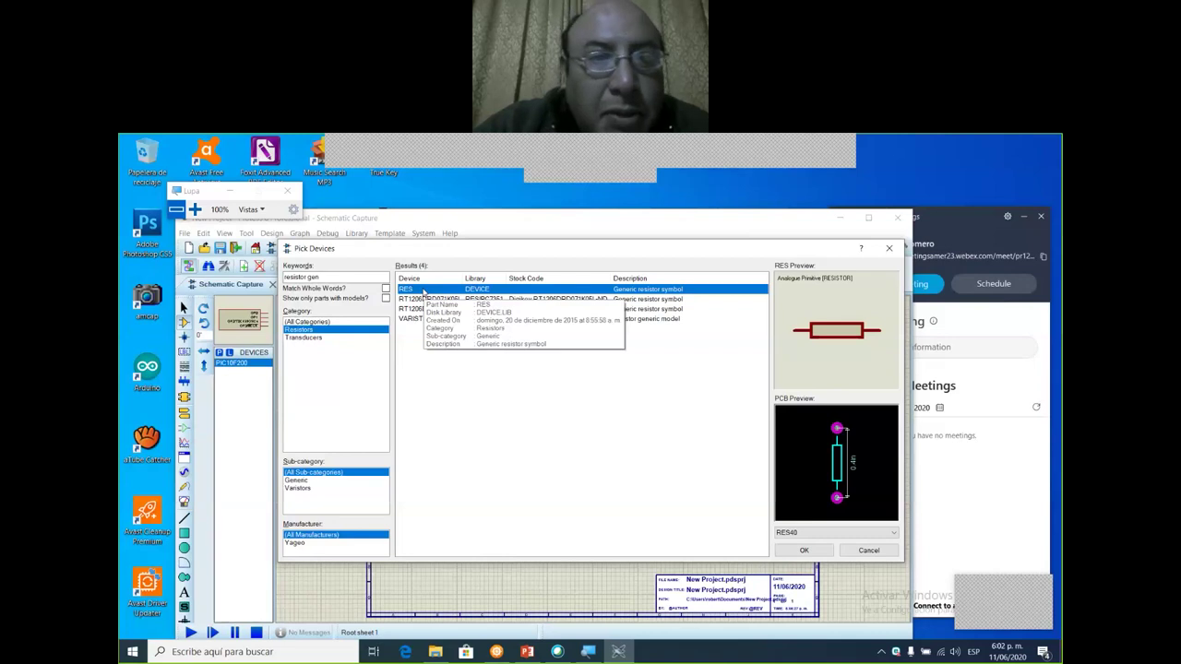
double_click(424, 291)
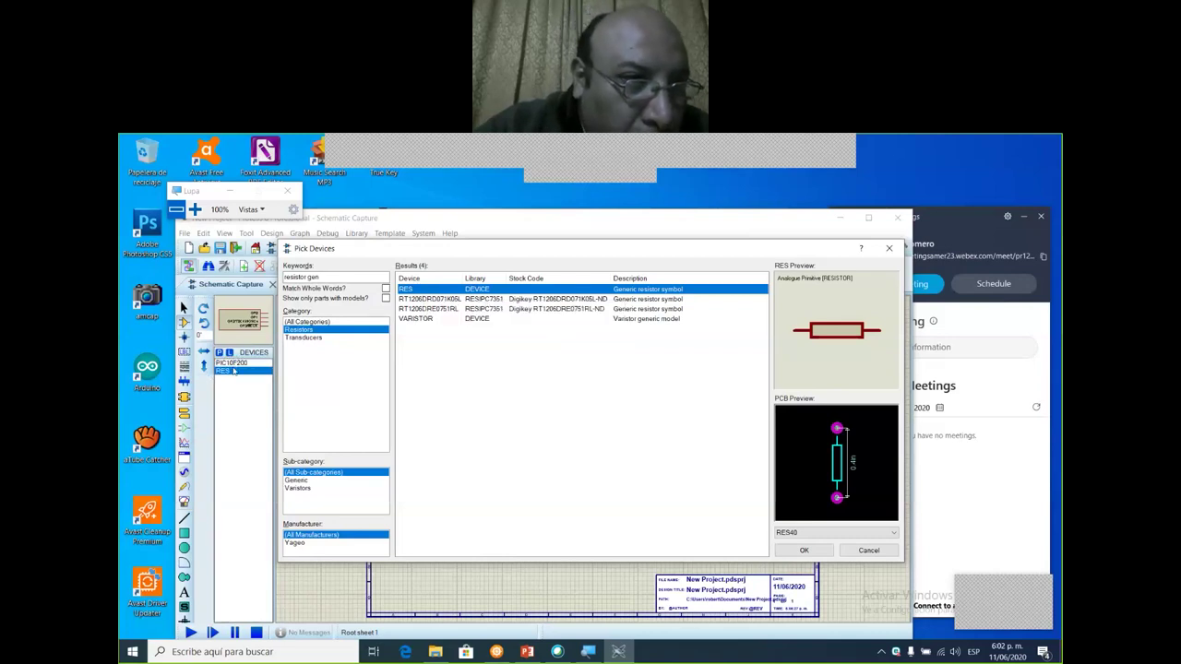
click(195, 210)
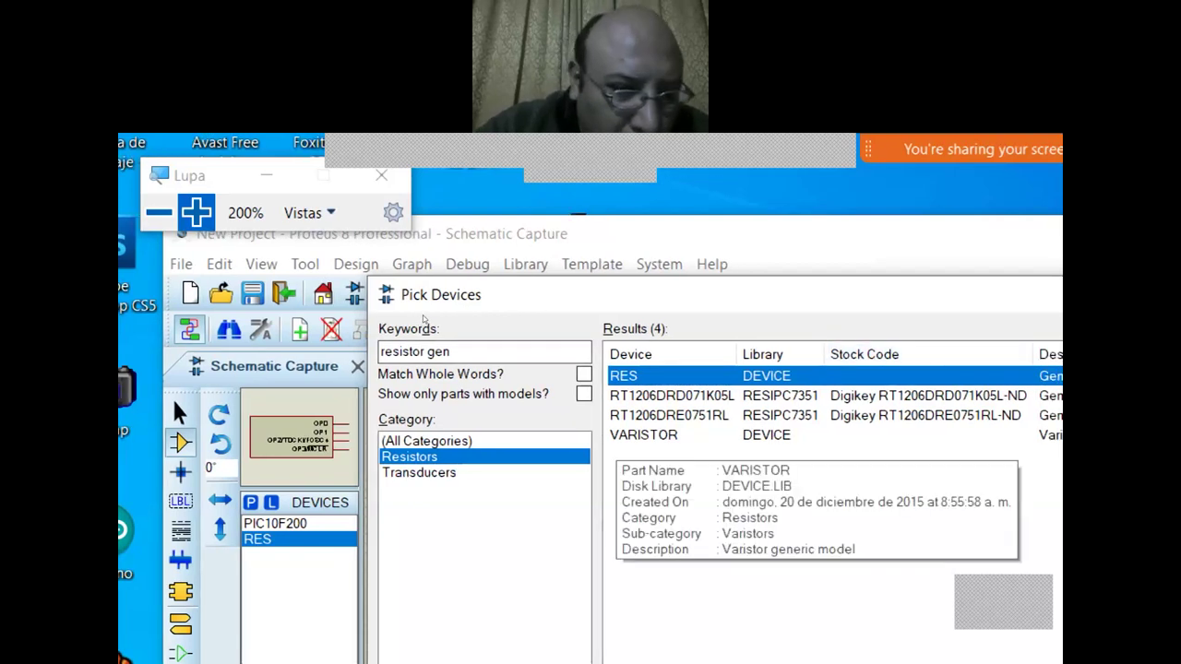
double_click(643, 435)
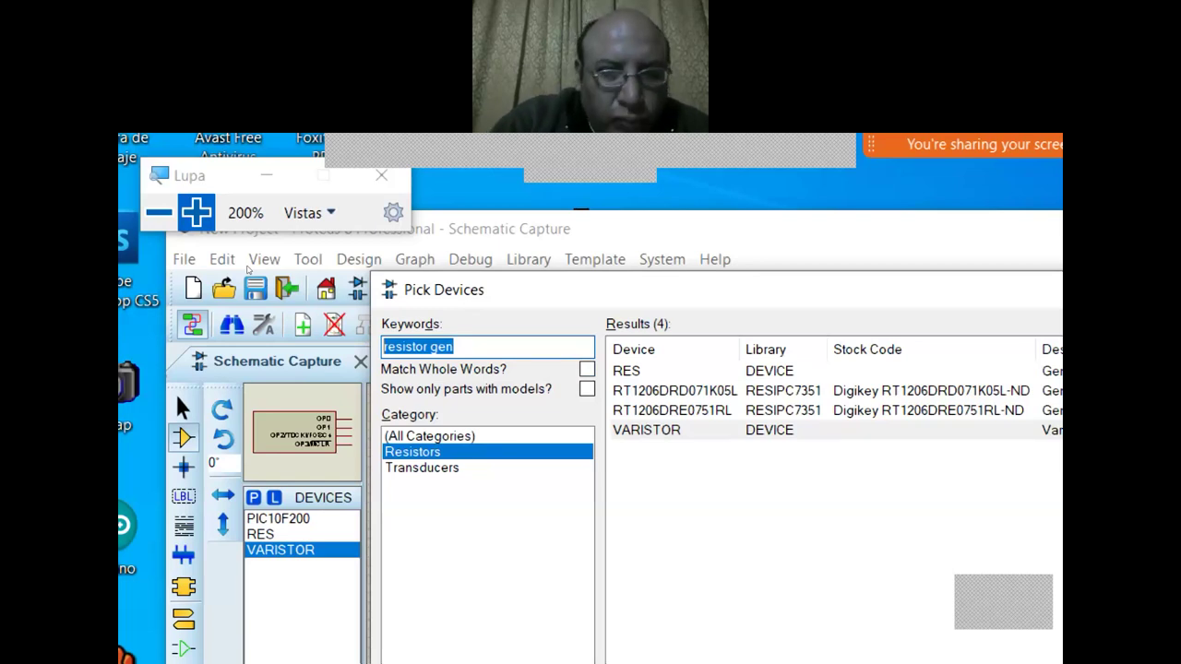
- Search the library for "induc" in the Capacitors category, add the PHYC0612X7R100N capacitor to the device list, and close the device picker
text(indu)
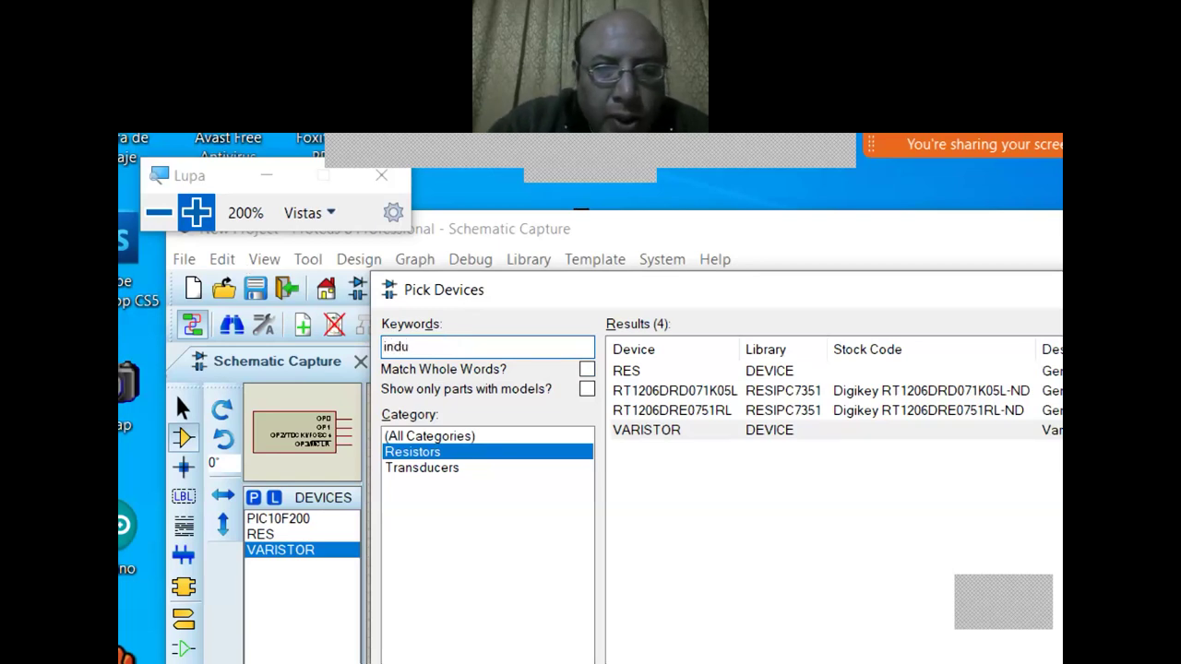
text(c)
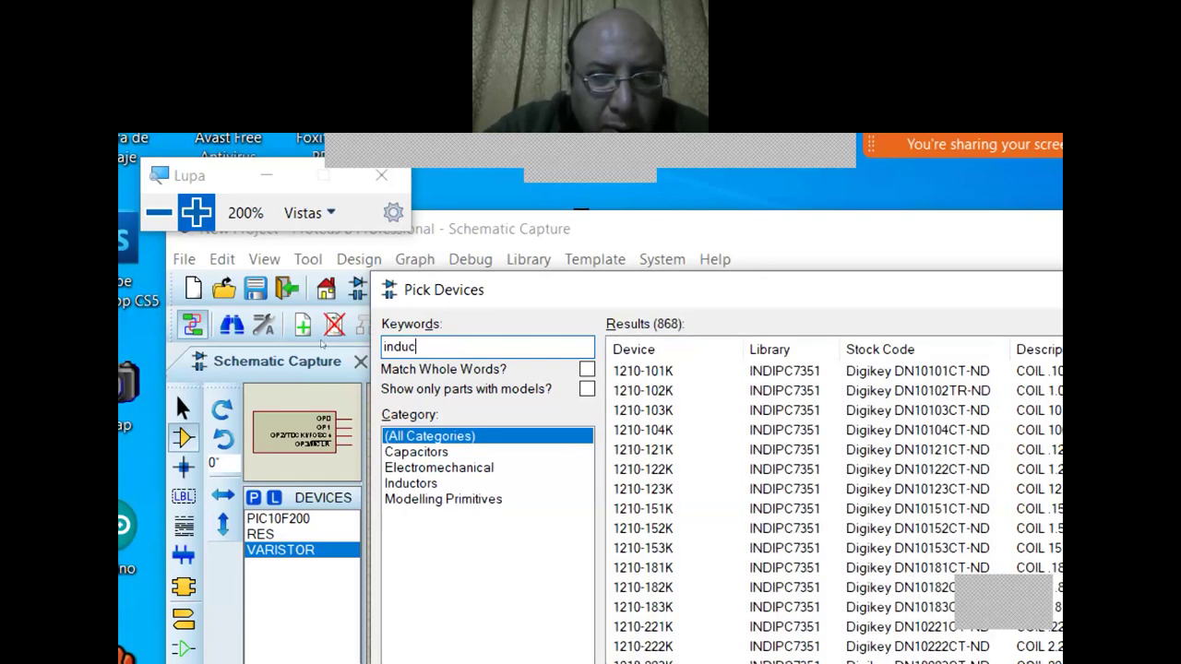
key(Down)
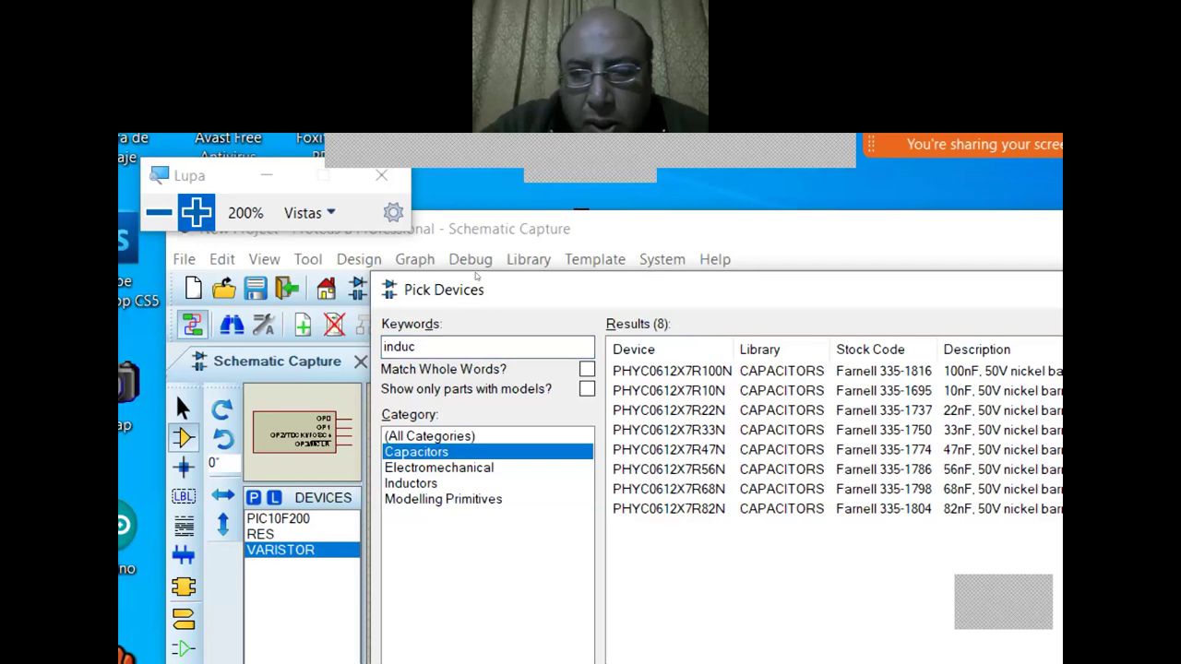
key(Tab)
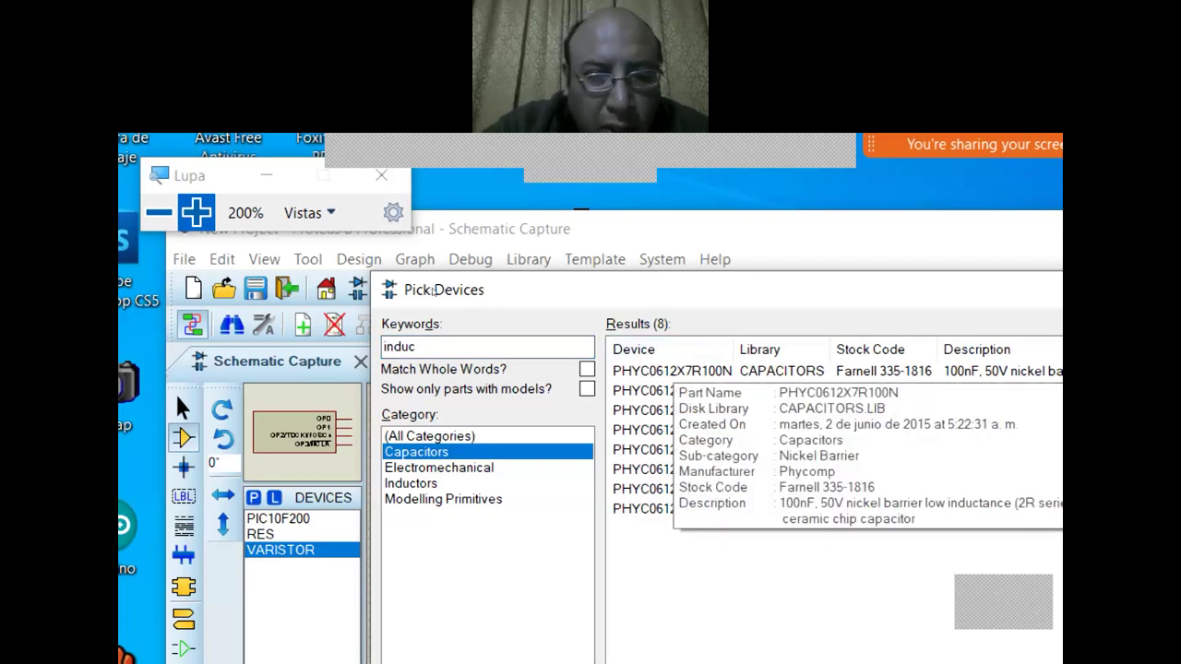
key(Return)
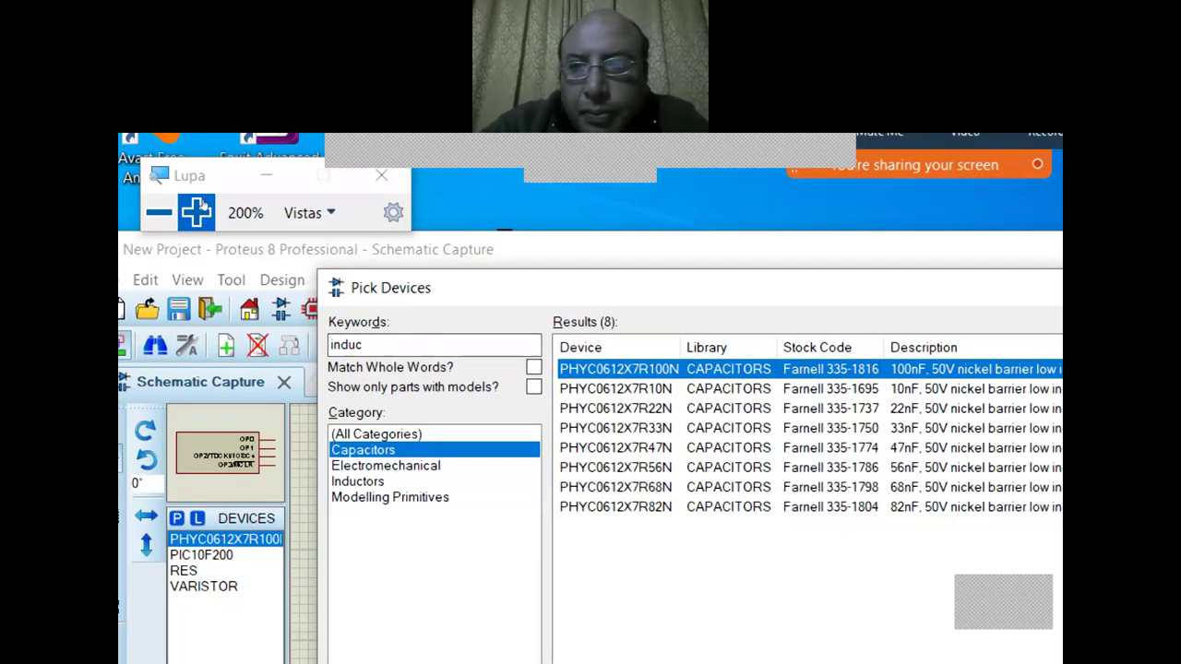
key(super+minus)
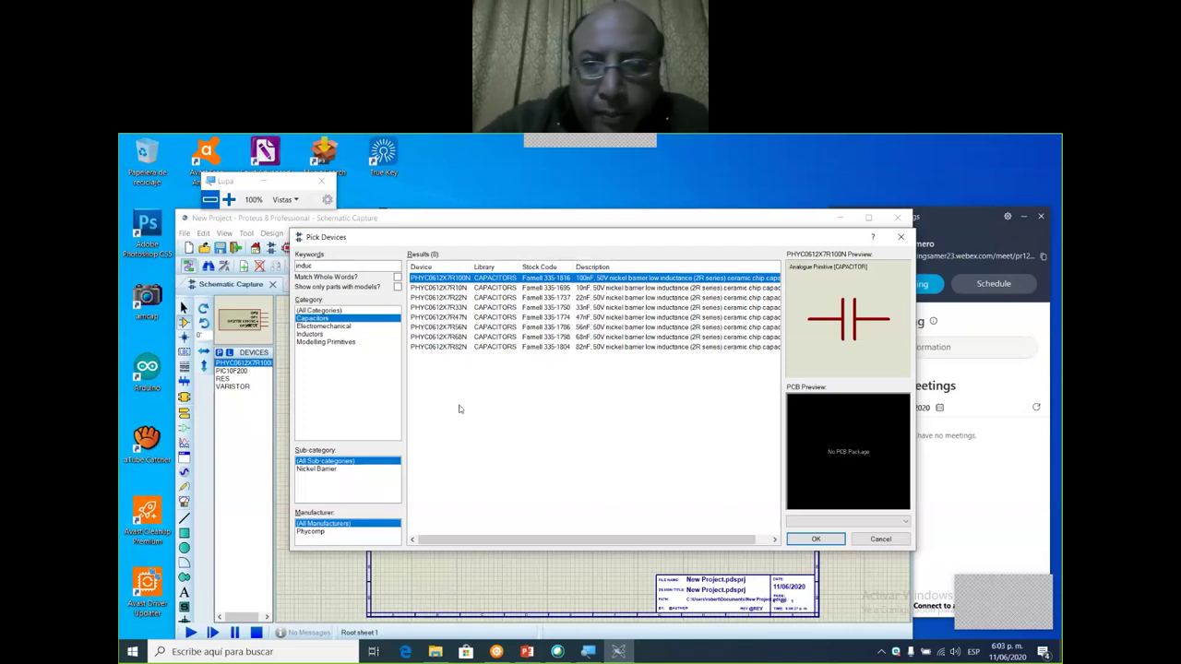
click(901, 237)
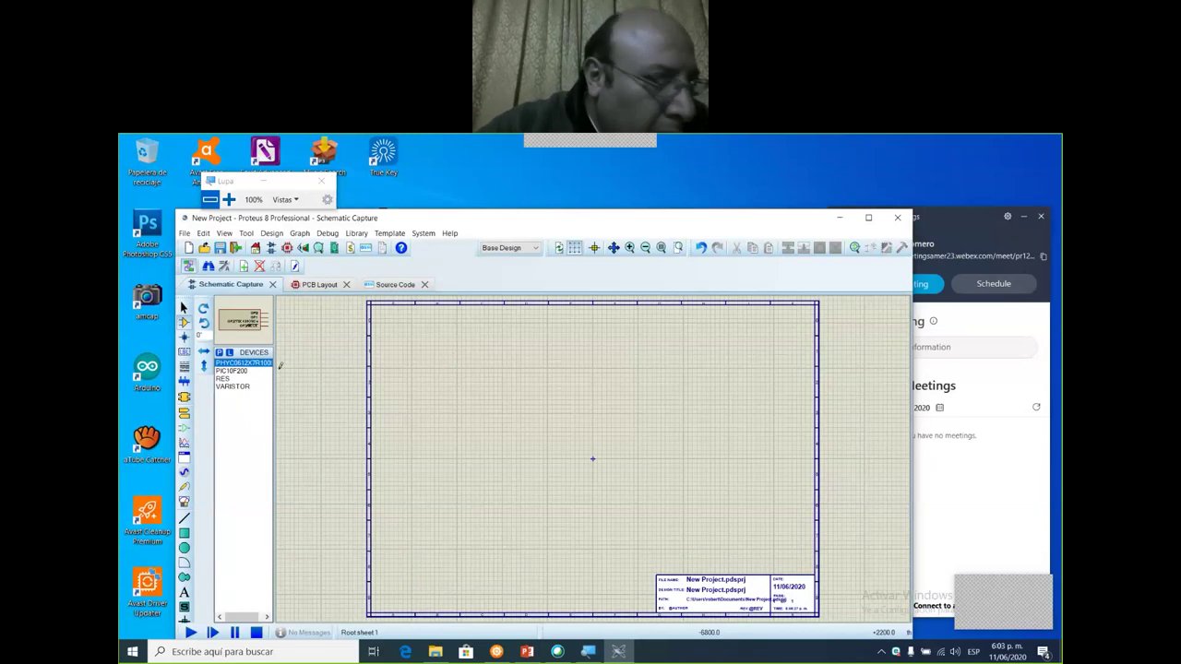
- Place two RES resistors on the schematic sheet, one below the other, above and slightly left of the sheet's centre
click(223, 378)
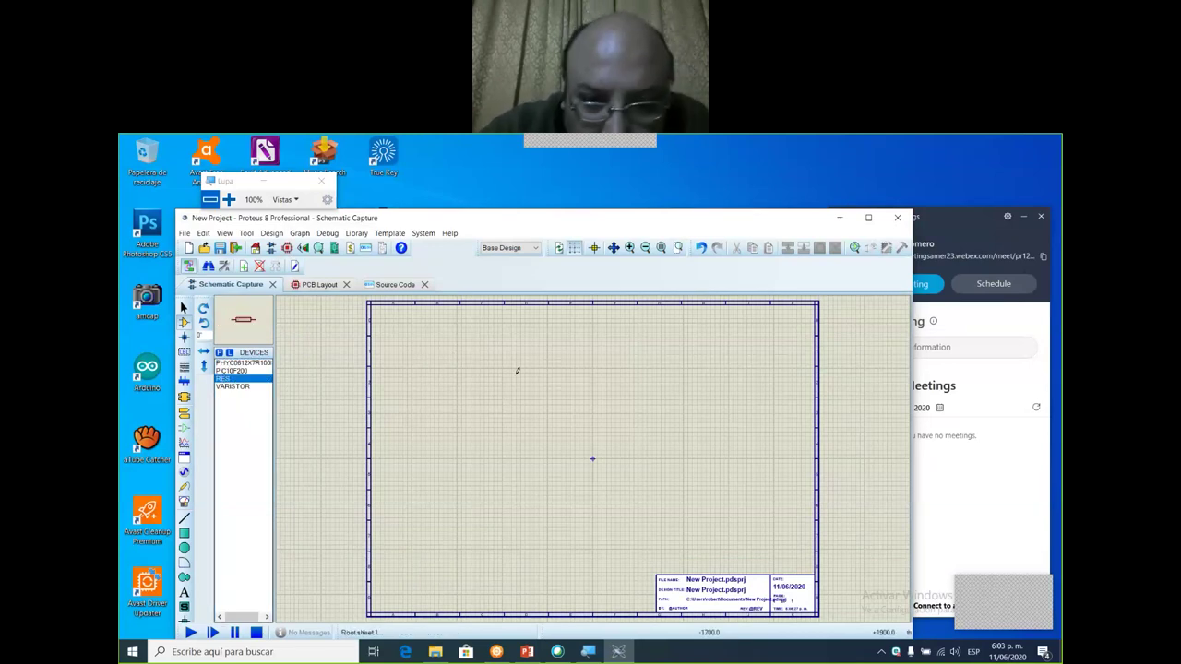
click(553, 378)
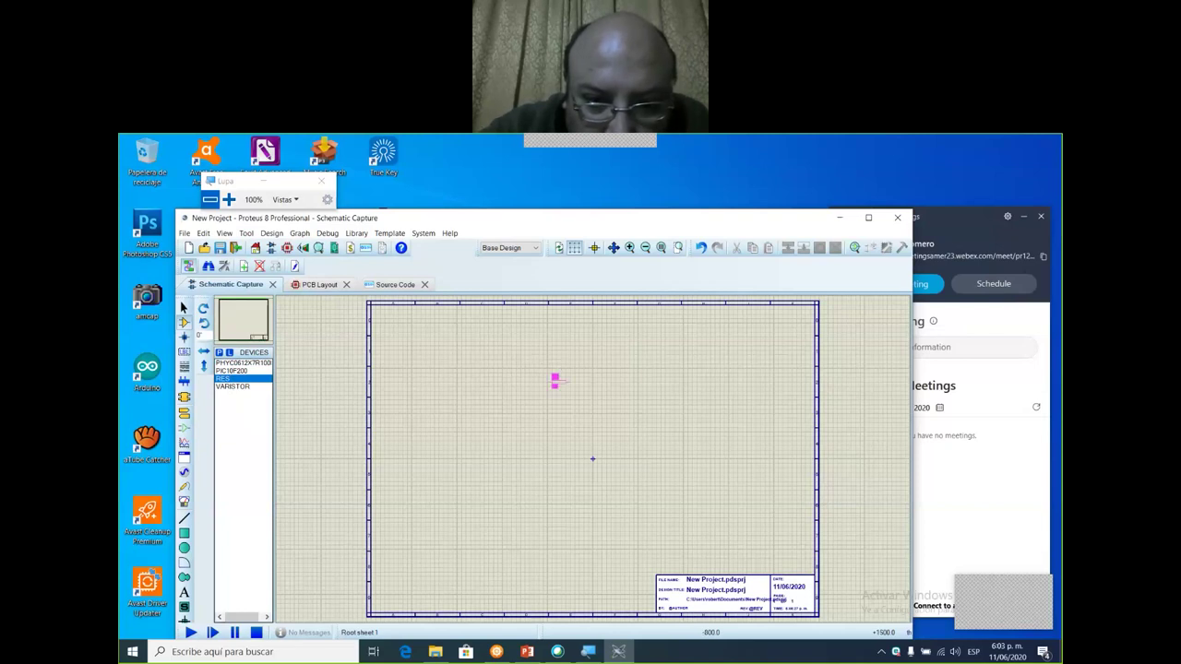
click(558, 395)
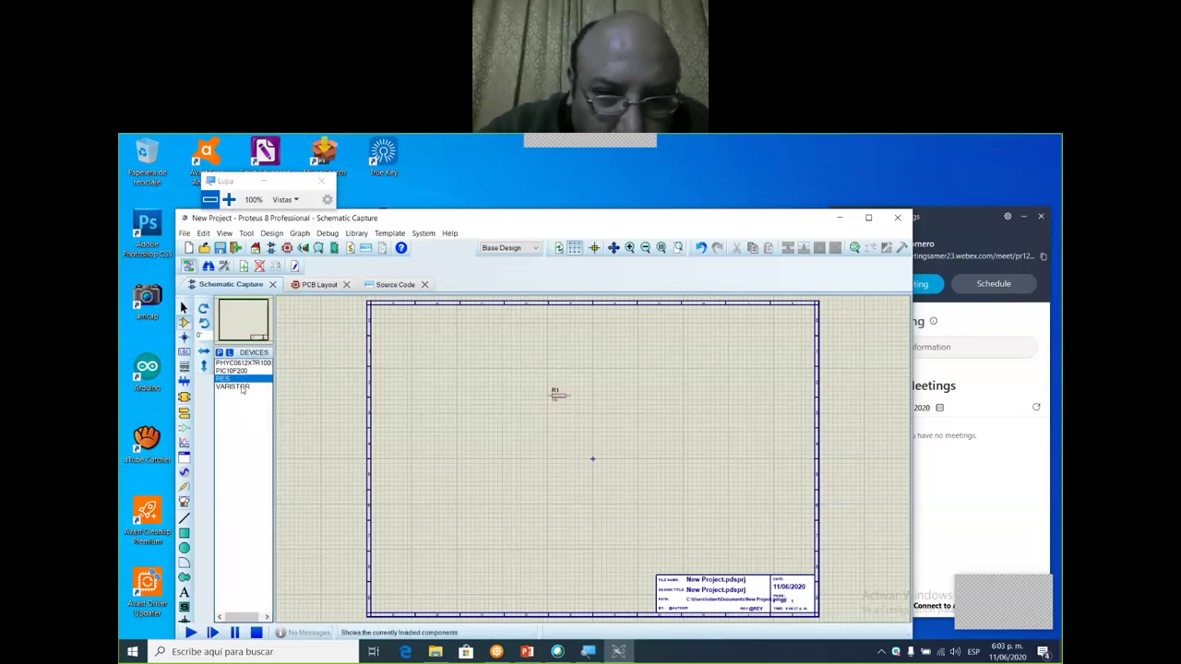
click(559, 429)
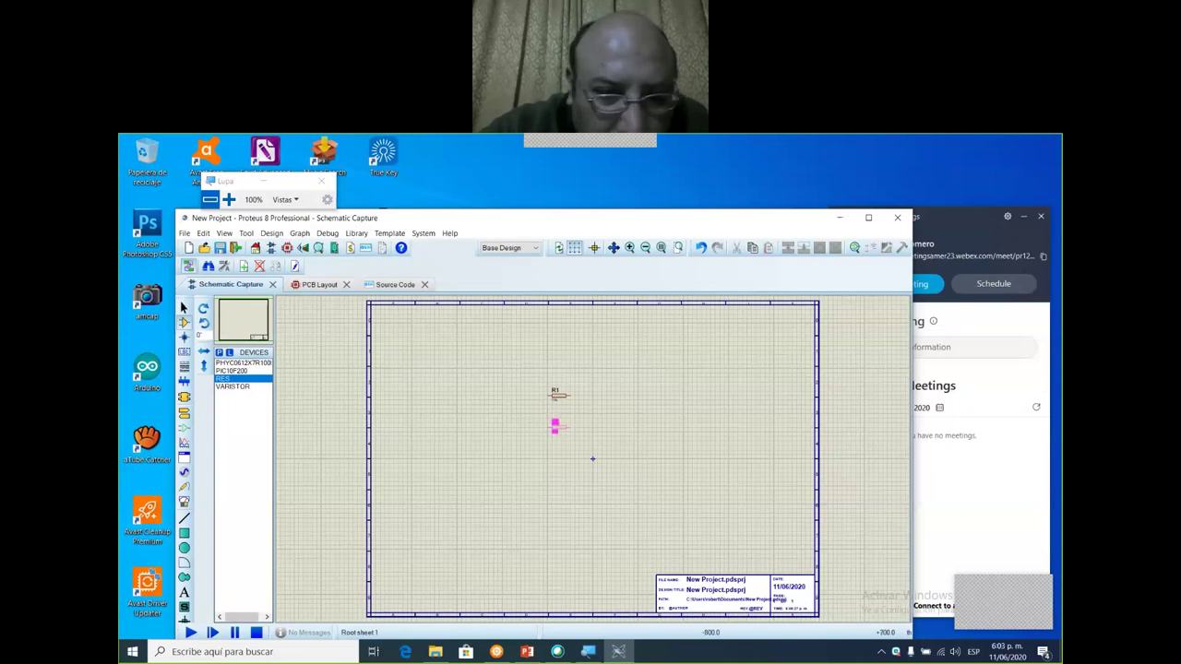
click(555, 429)
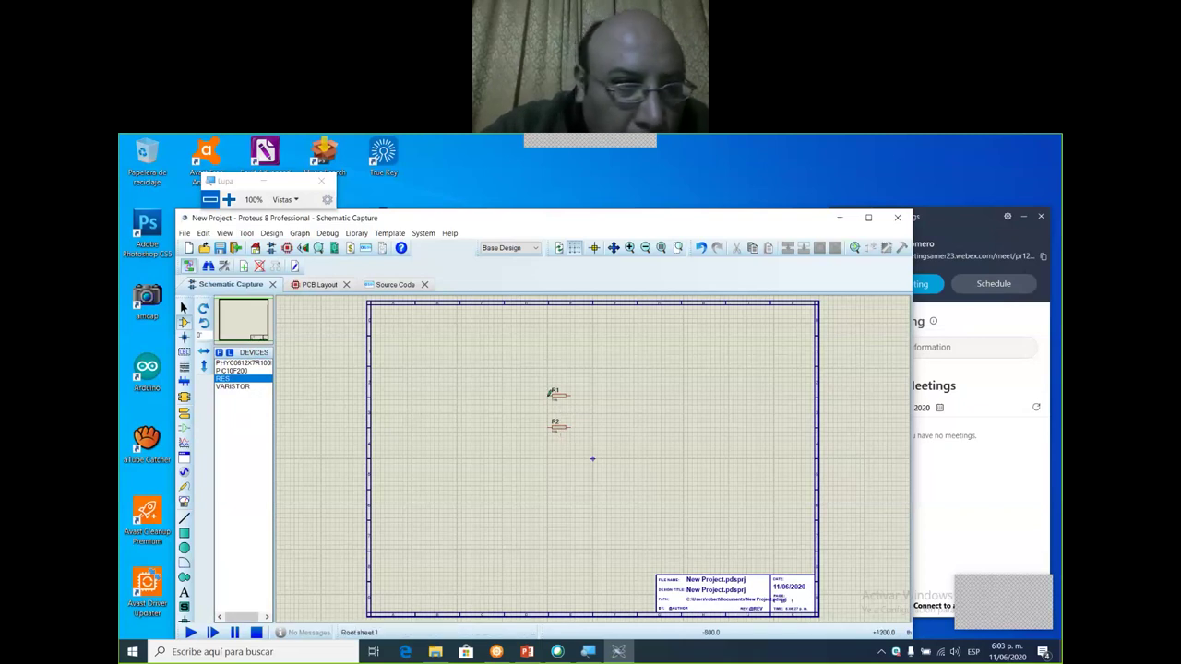
- Inspect the value label and the component properties of the lower resistor R2
click(229, 199)
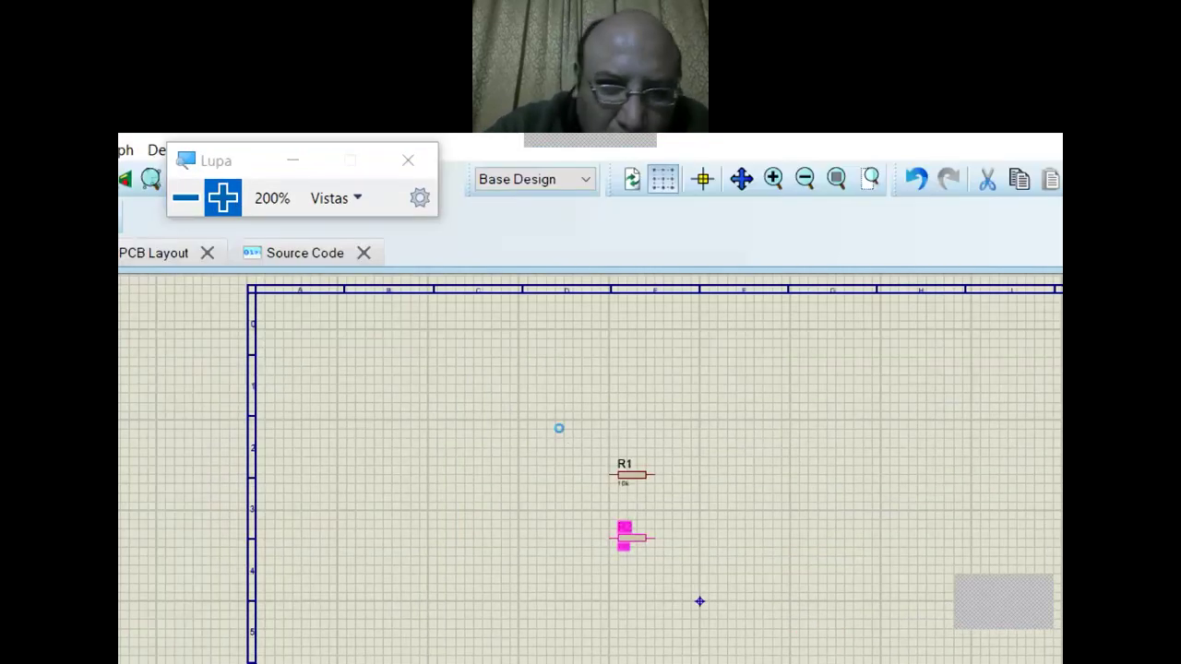
click(882, 653)
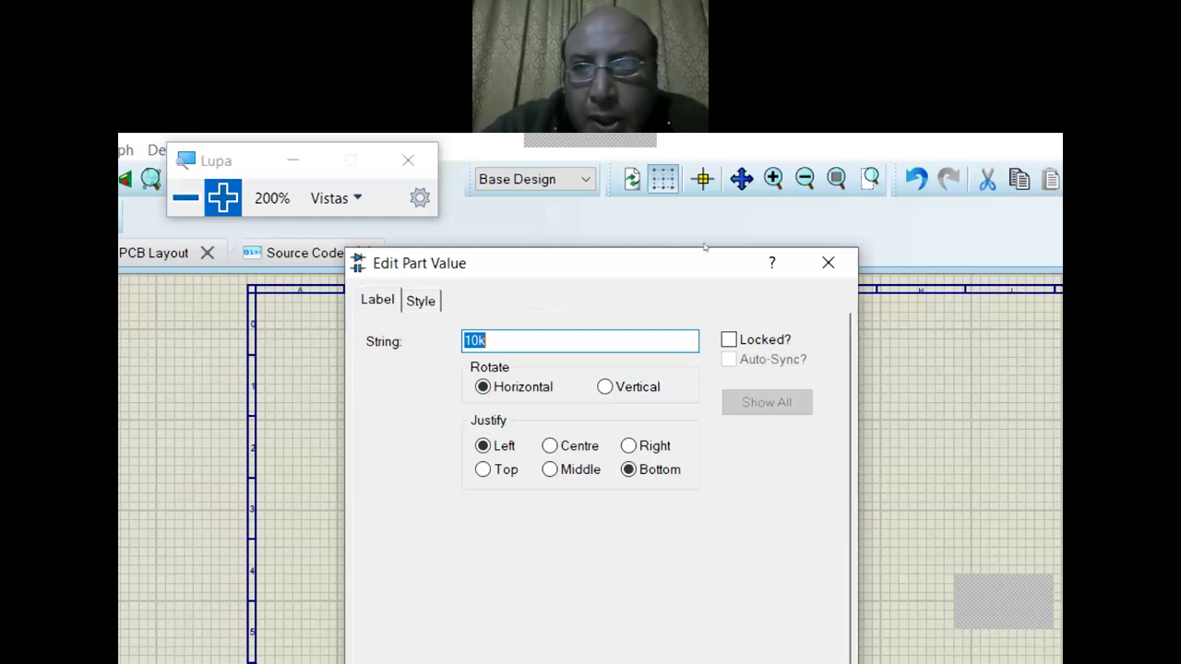
key(Return)
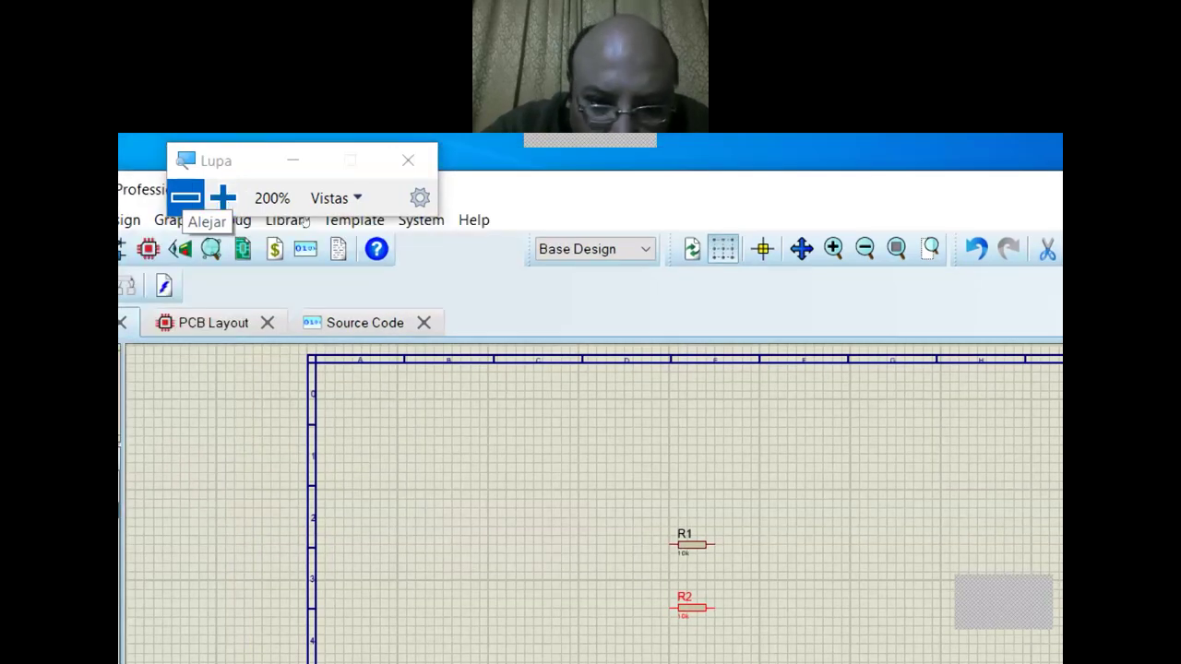
key(super+minus)
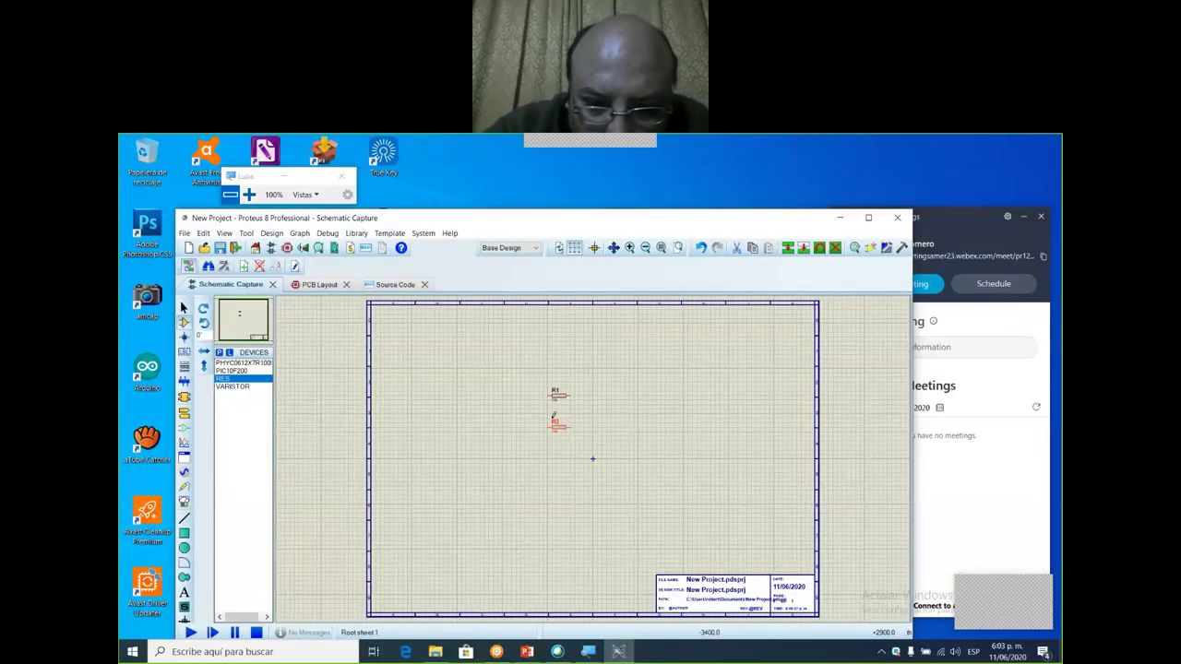
right_click(568, 426)
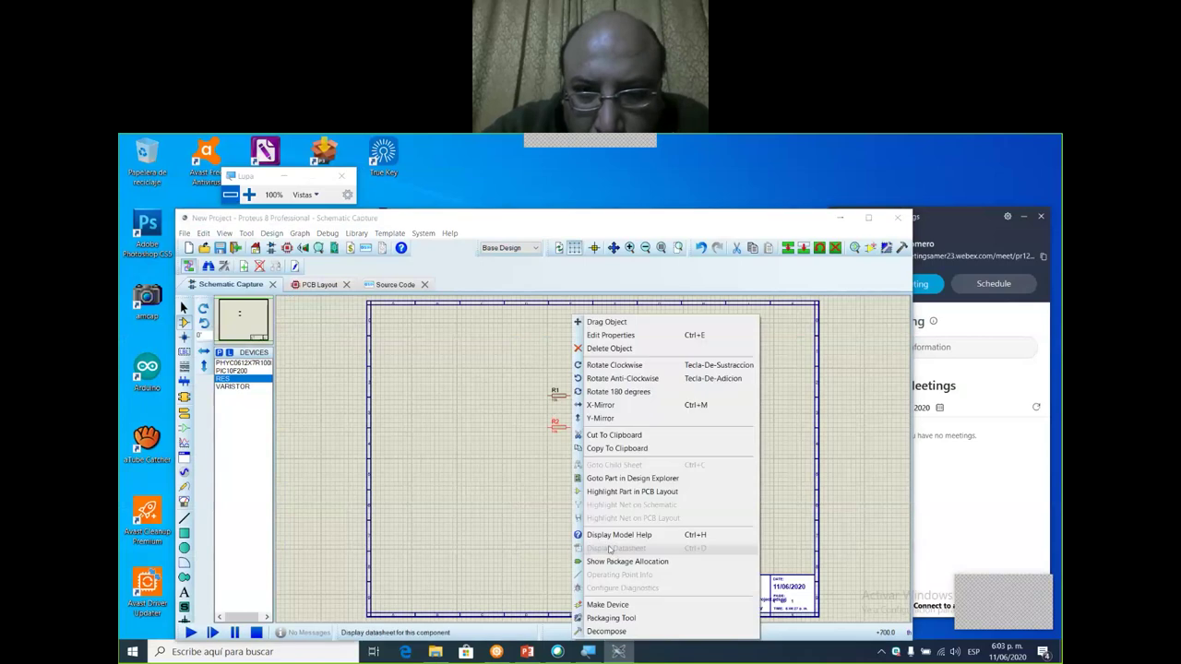
click(656, 335)
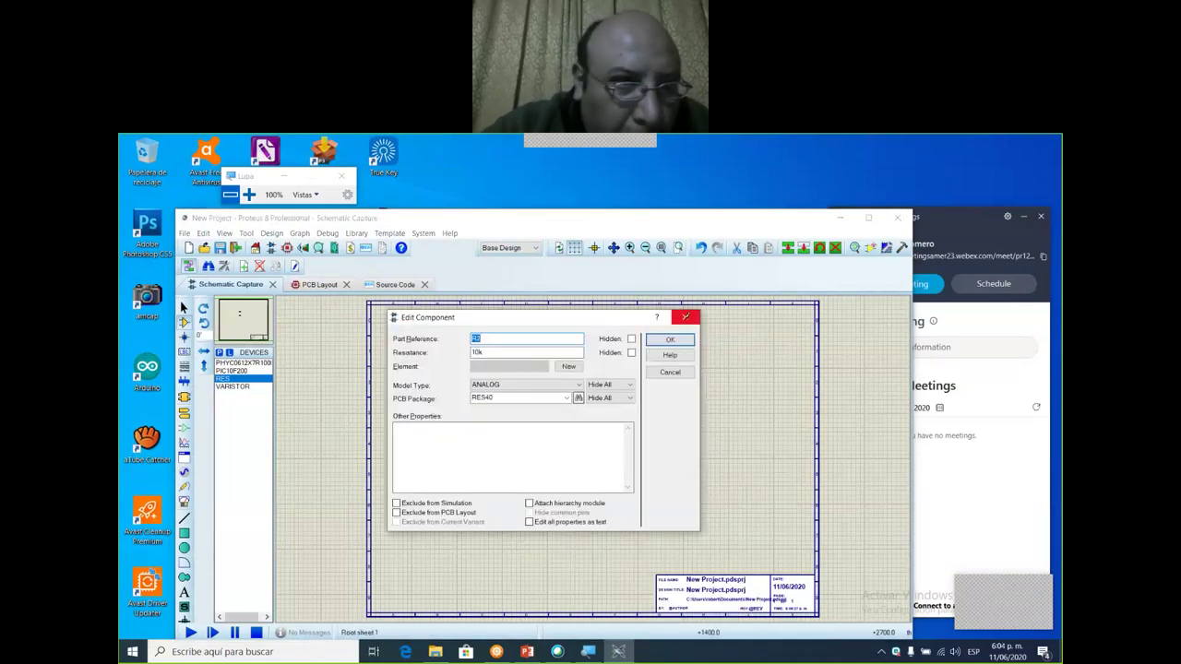
click(685, 318)
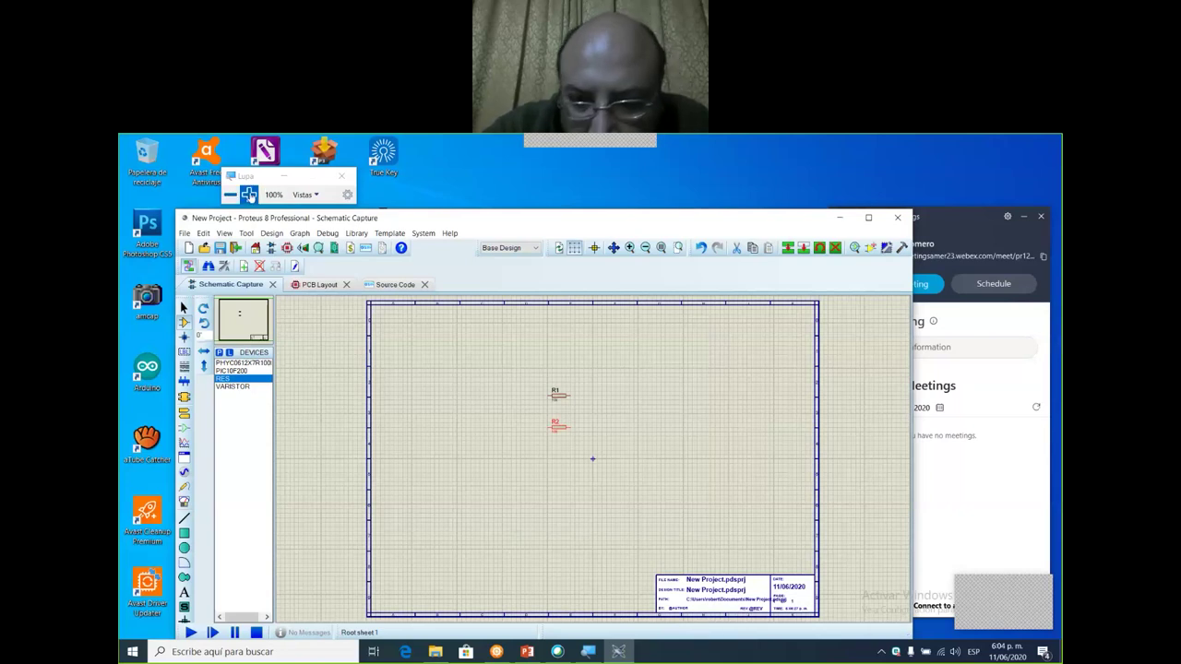
- Delete resistor R2 and place a new RES resistor slightly farther below R1
click(248, 194)
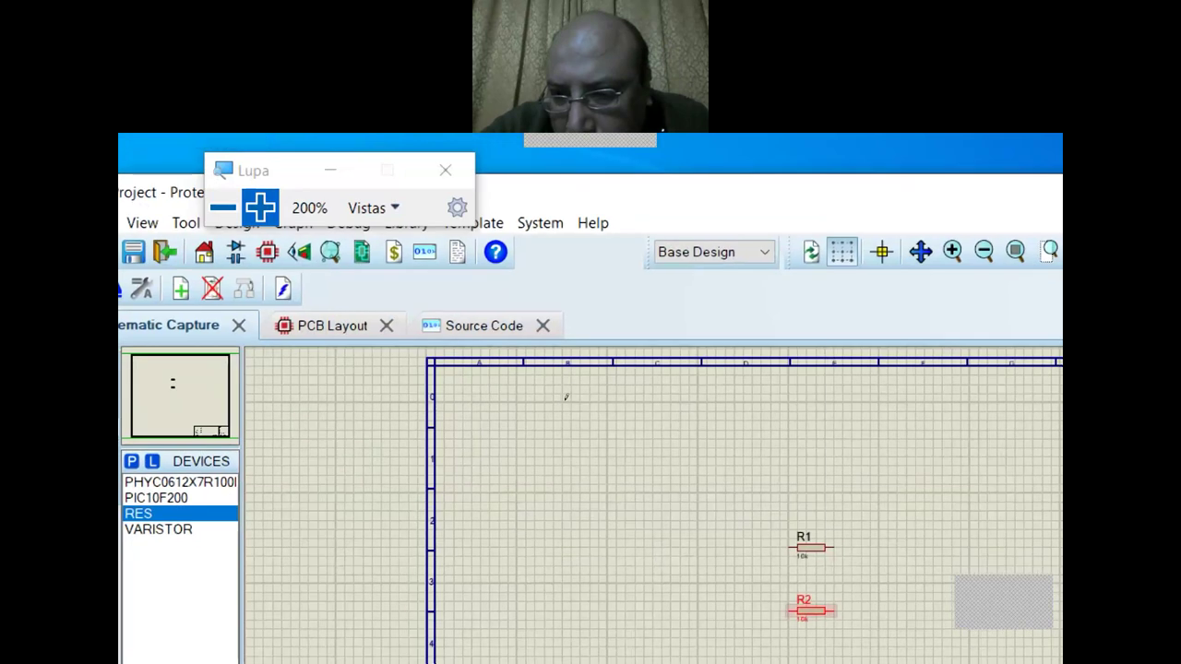
right_click(816, 630)
click(899, 460)
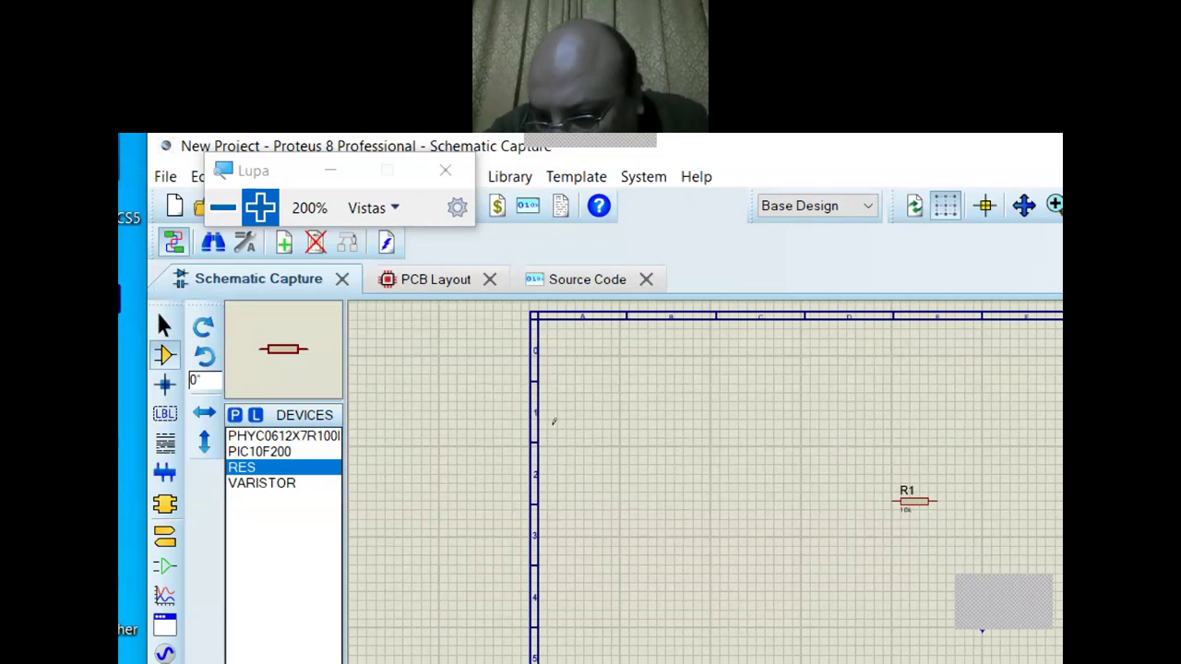
click(909, 572)
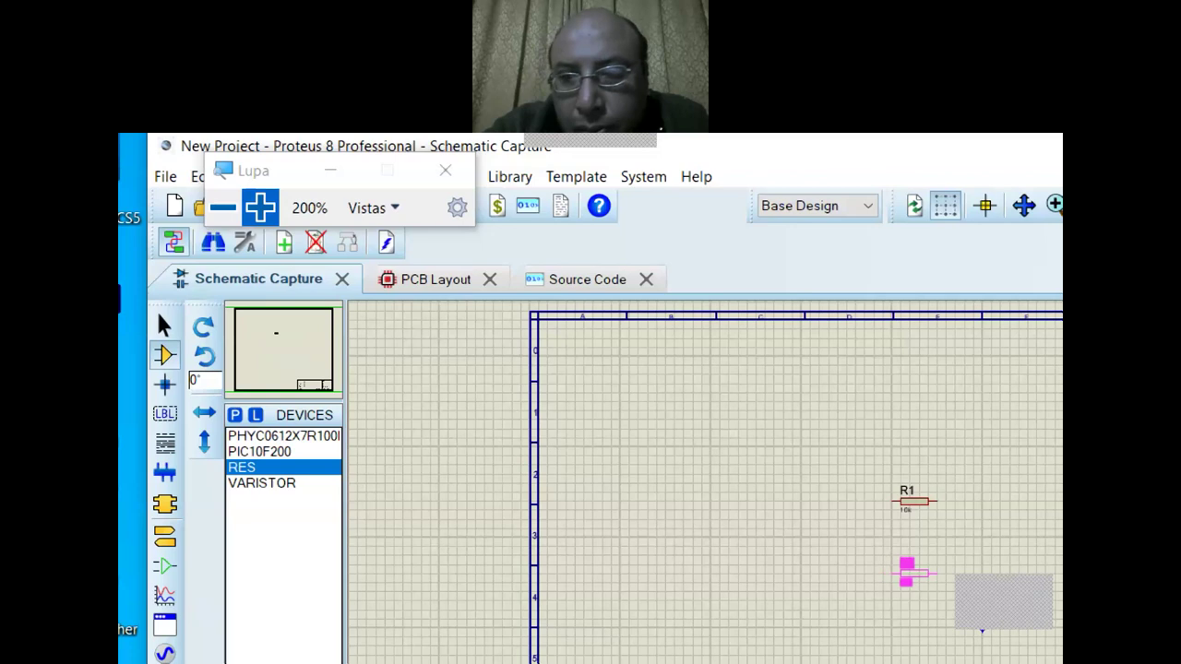
click(909, 572)
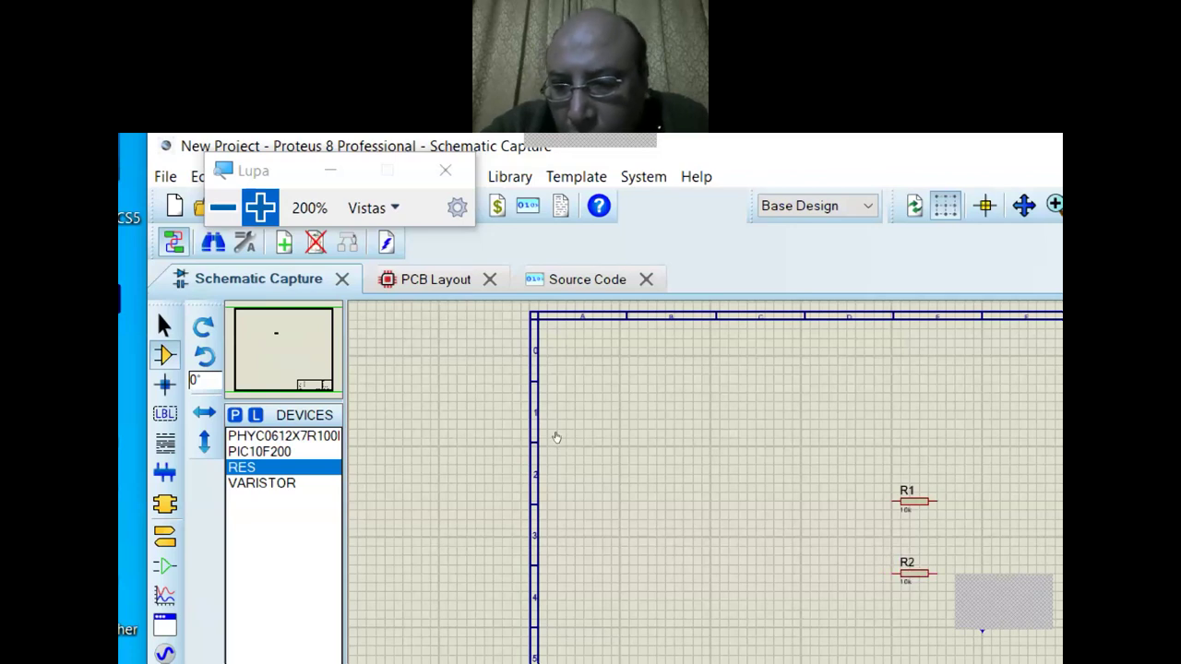
- Set the resistance of the lower resistor R2 to 100k in its component properties
right_click(556, 431)
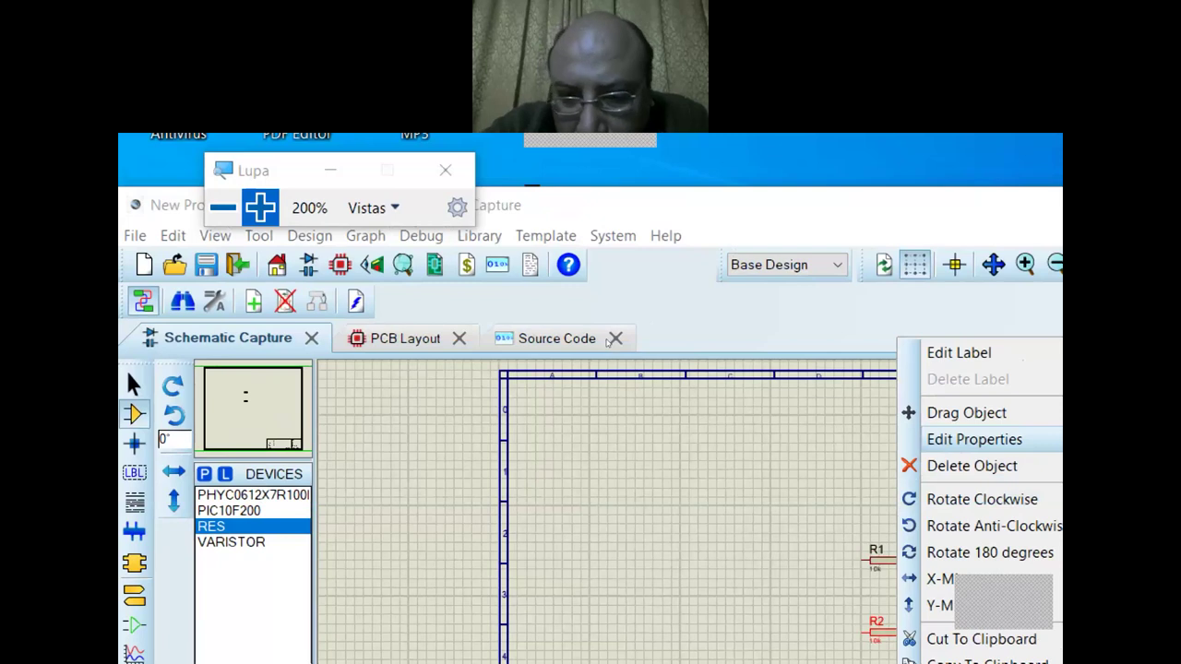
key(Return)
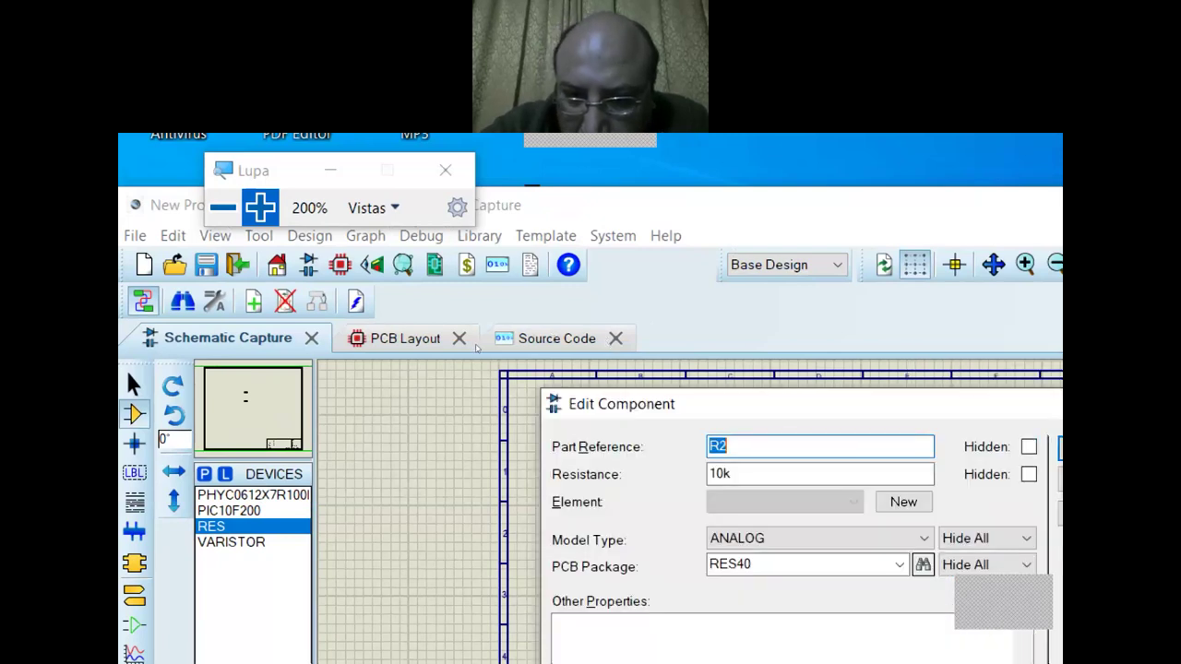
key(Tab)
text(0)
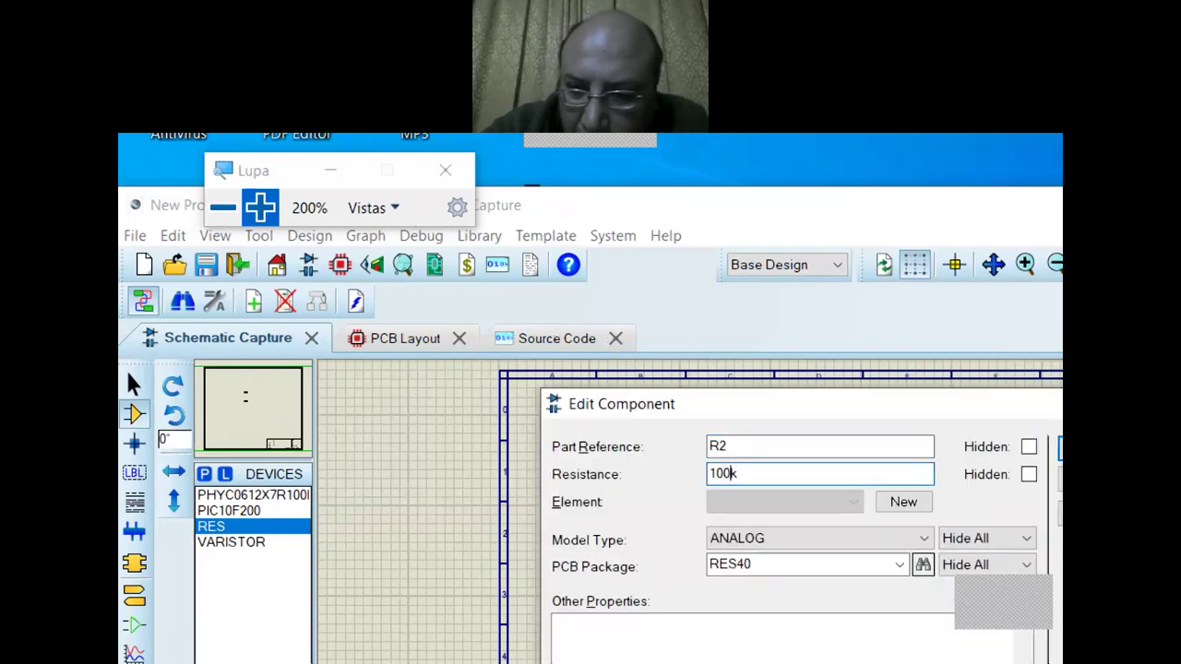
key(Return)
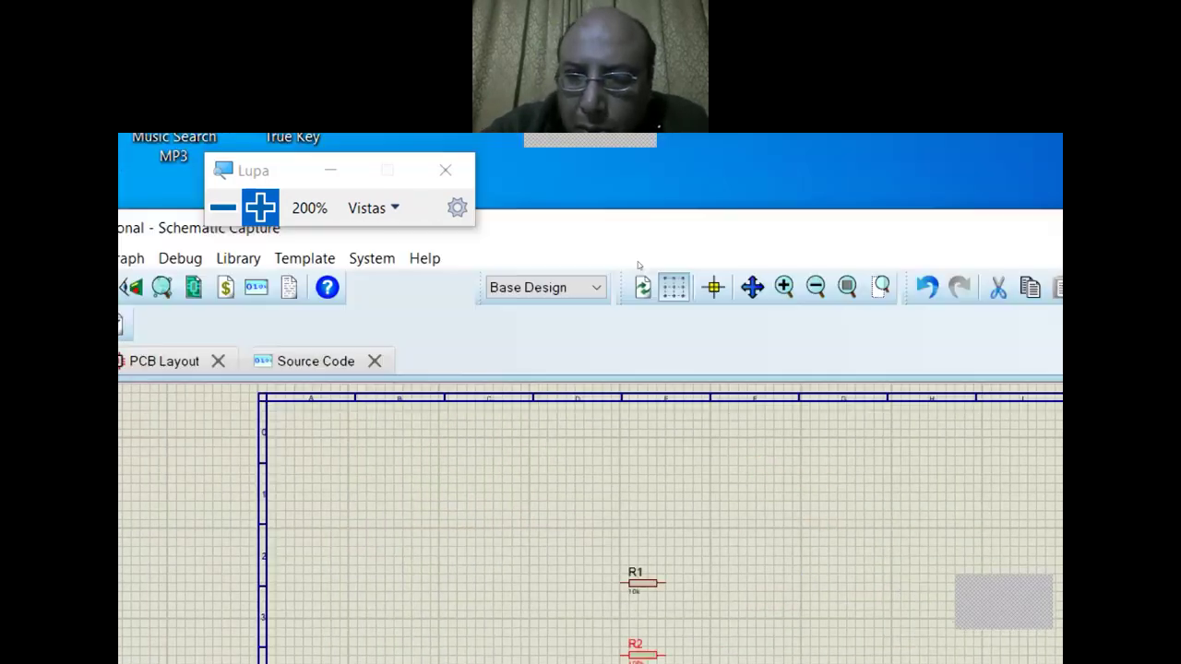
- Rotate resistors R1 and R2 clockwise so both stand vertically, one above the other
click(784, 287)
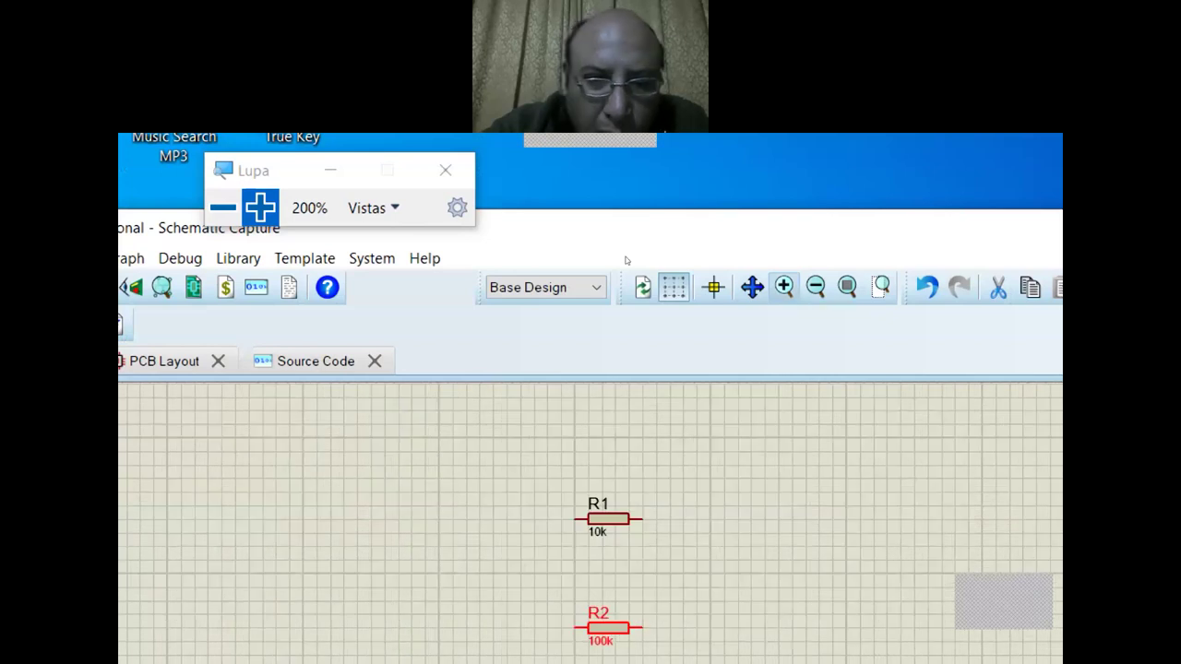
key(super+minus)
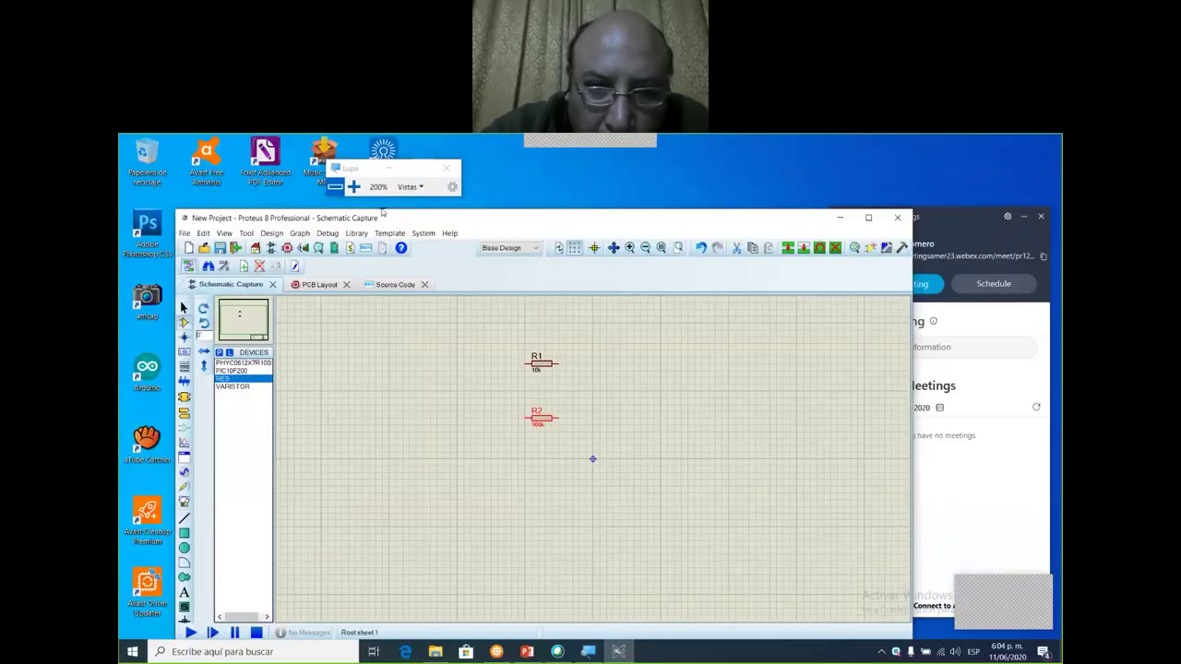
click(631, 251)
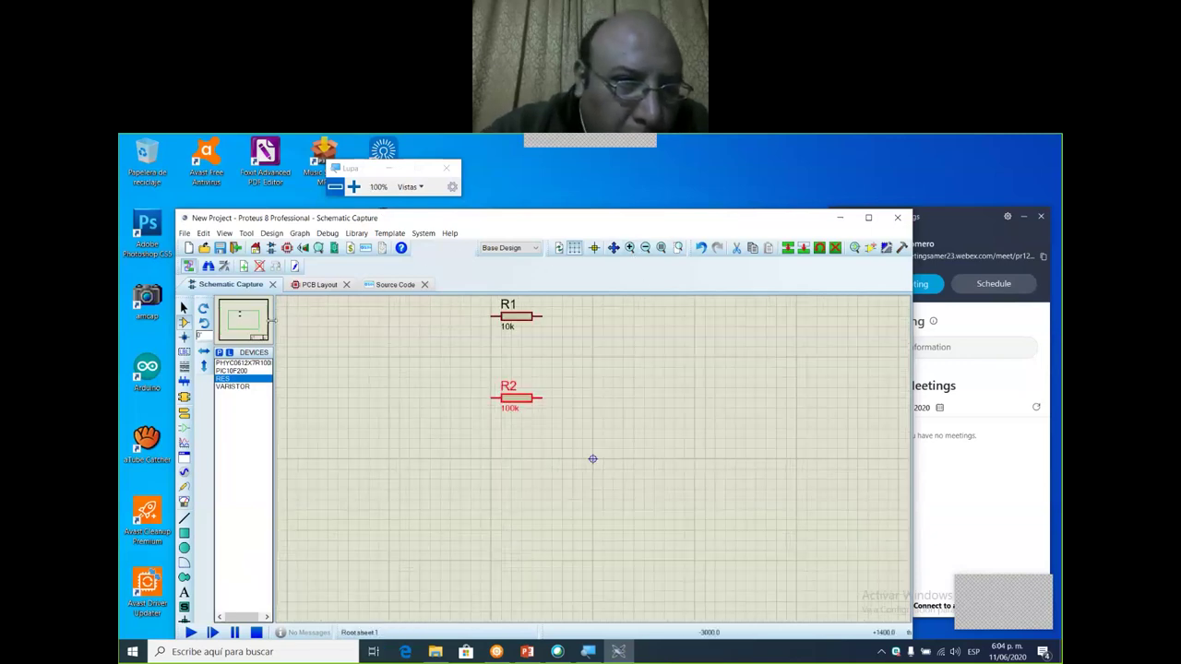
click(252, 322)
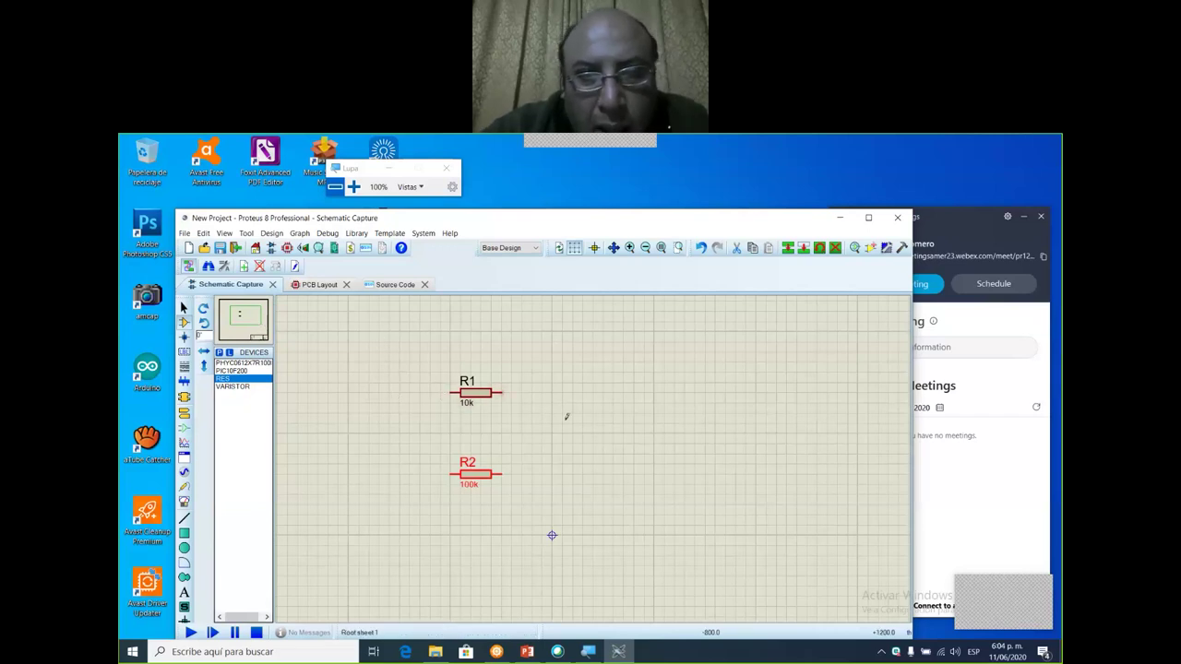
drag(594, 219, 647, 212)
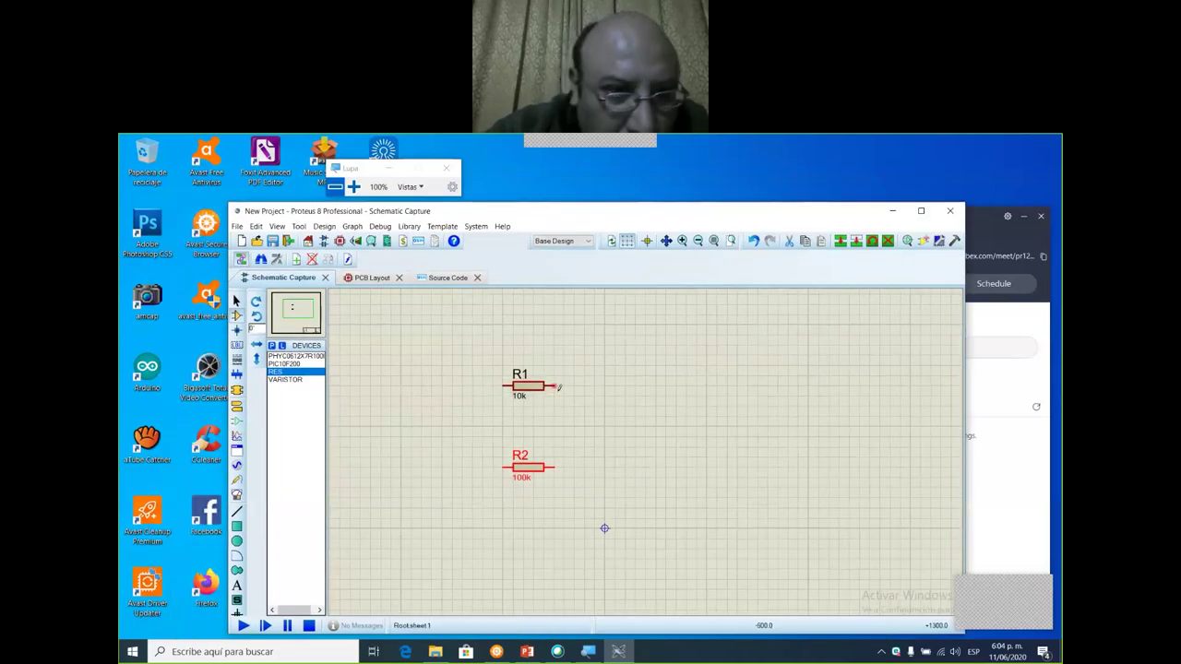
click(296, 307)
click(295, 305)
click(297, 310)
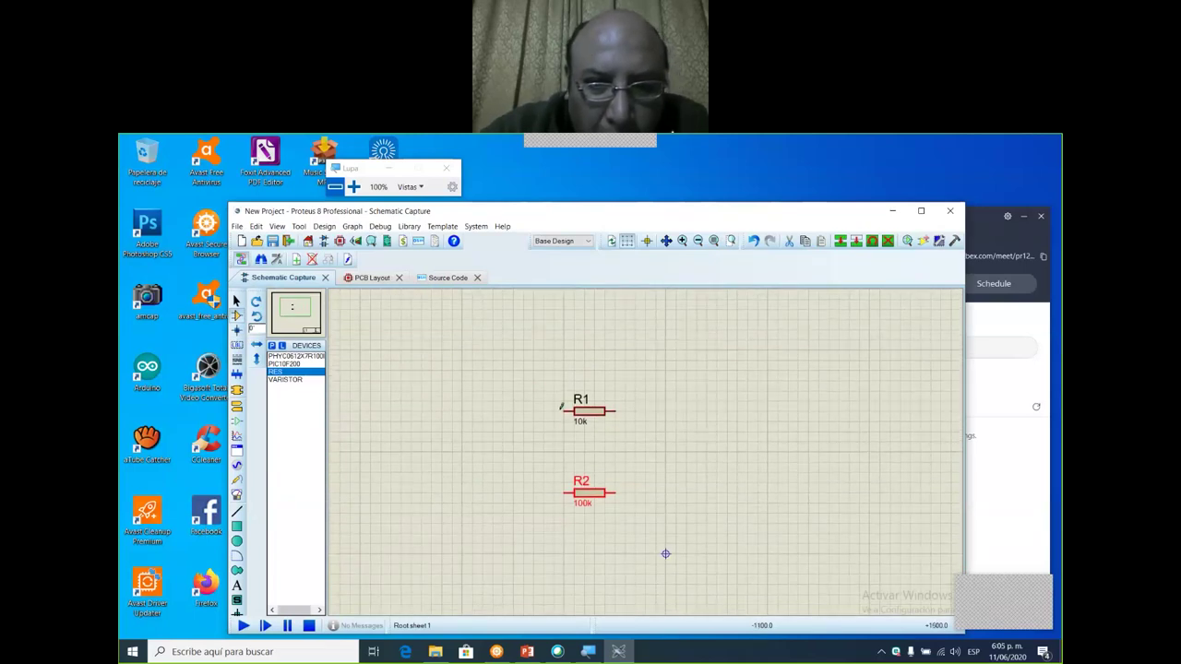
right_click(596, 415)
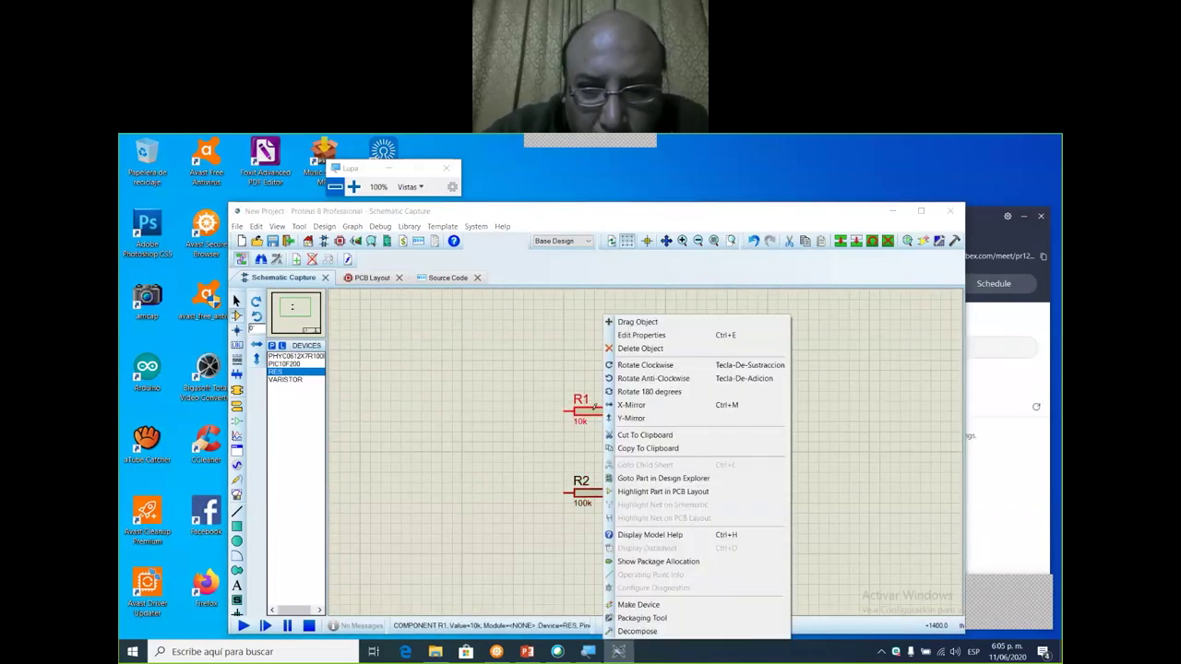
click(704, 365)
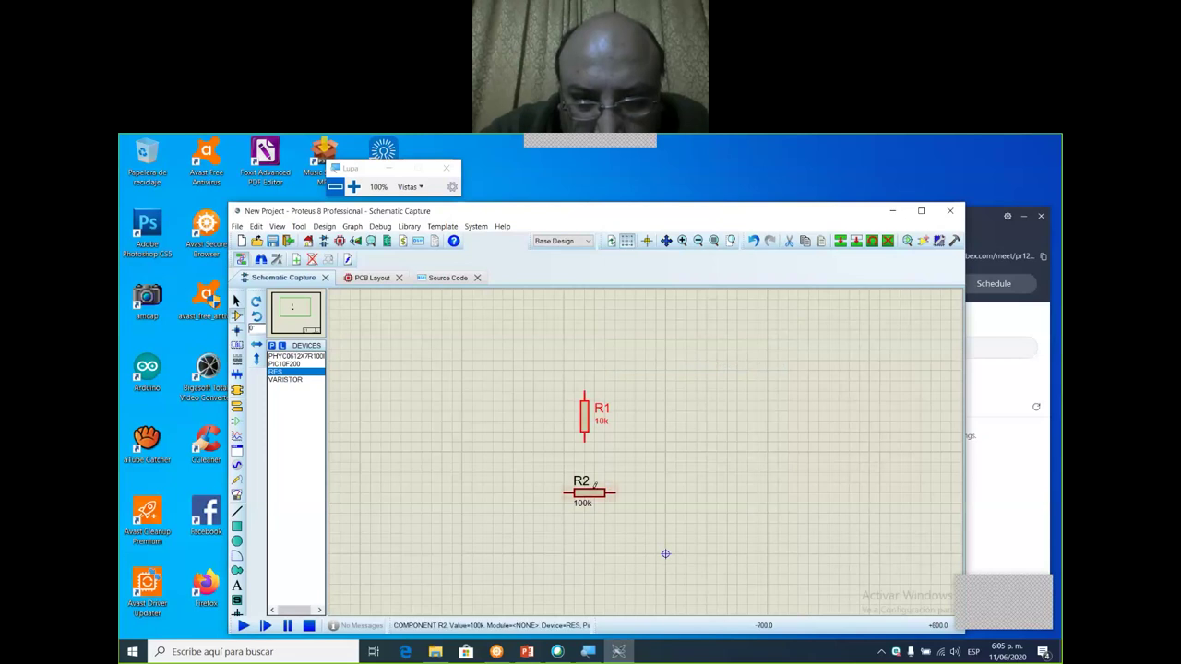
right_click(594, 490)
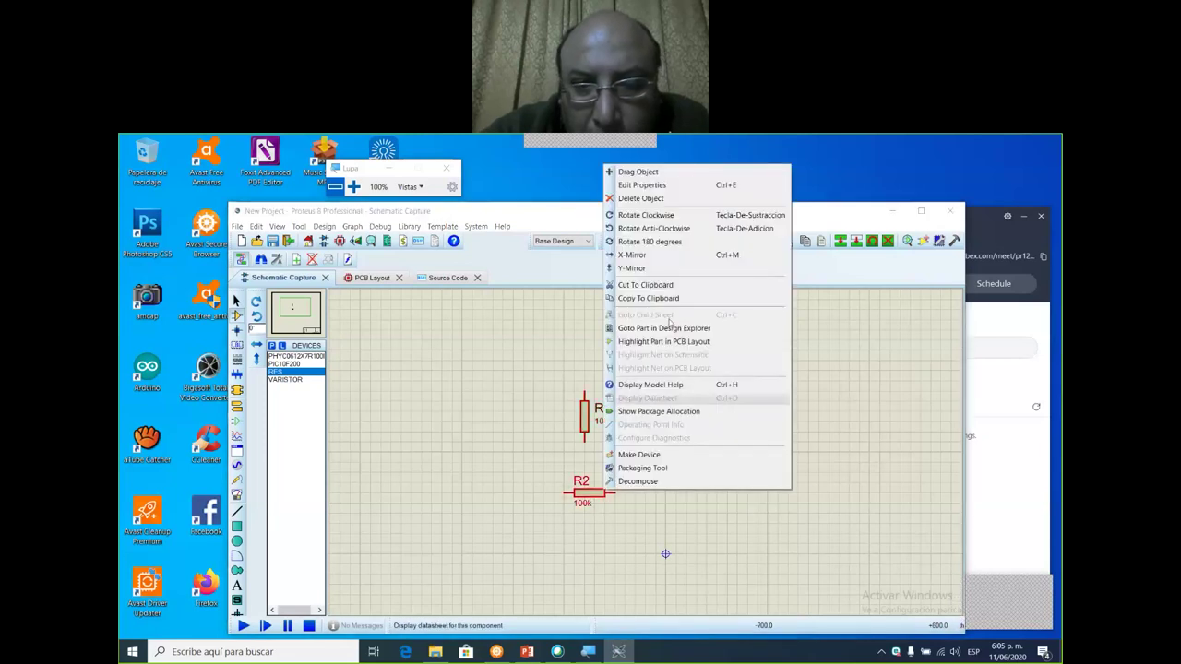
click(722, 218)
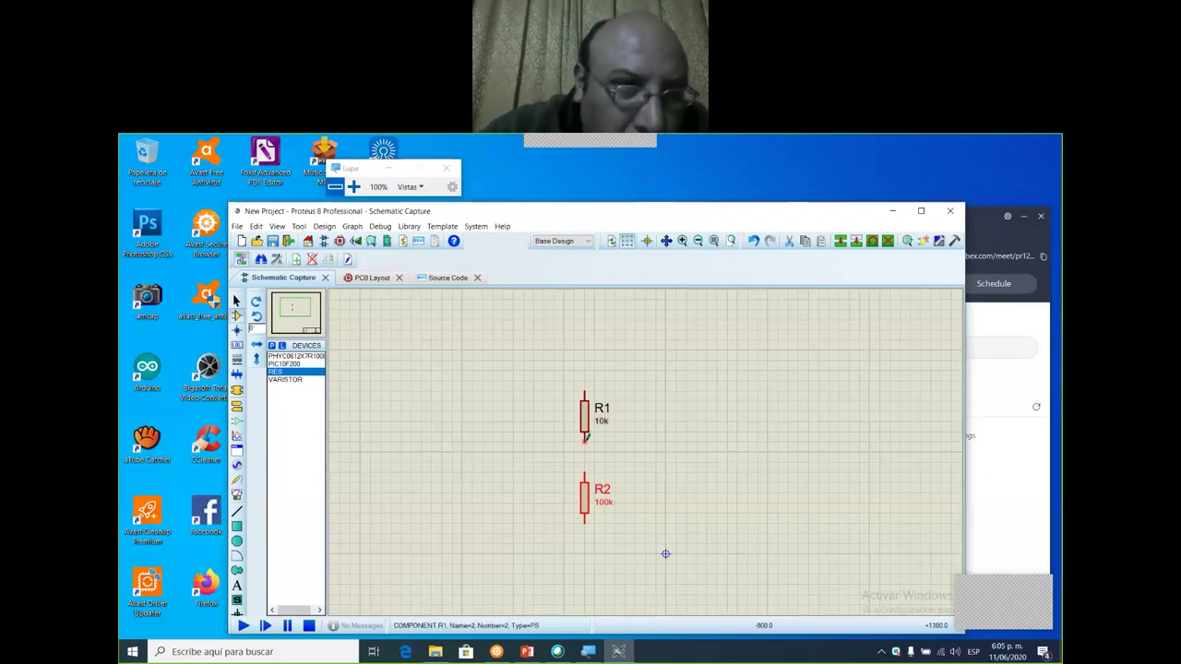
- Wire the lower pin of R1 to the upper pin of R2
click(355, 187)
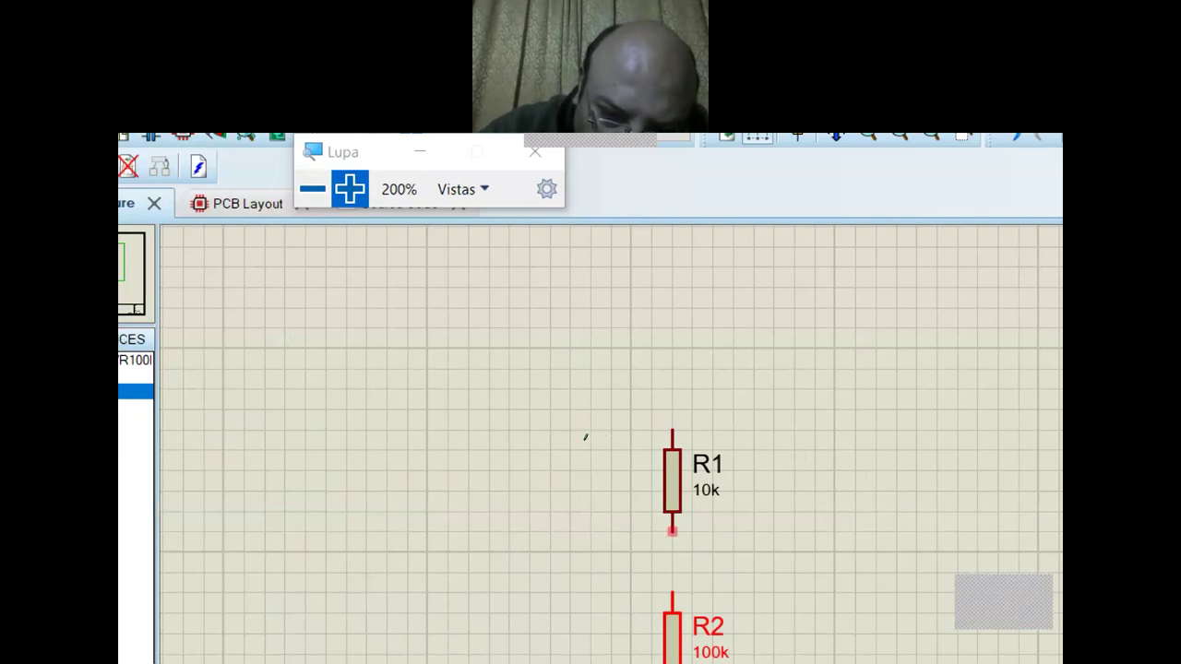
click(672, 530)
click(672, 594)
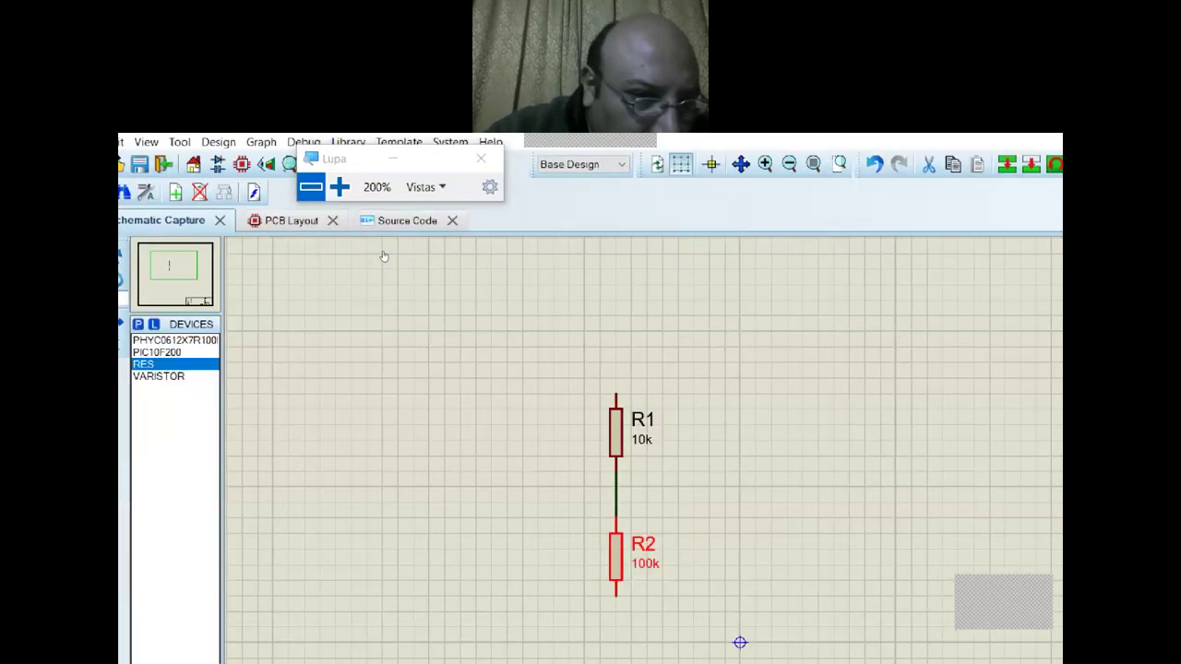
- Place a GROUND terminal directly below R2 and wire it to R2's lower pin
key(super+minus)
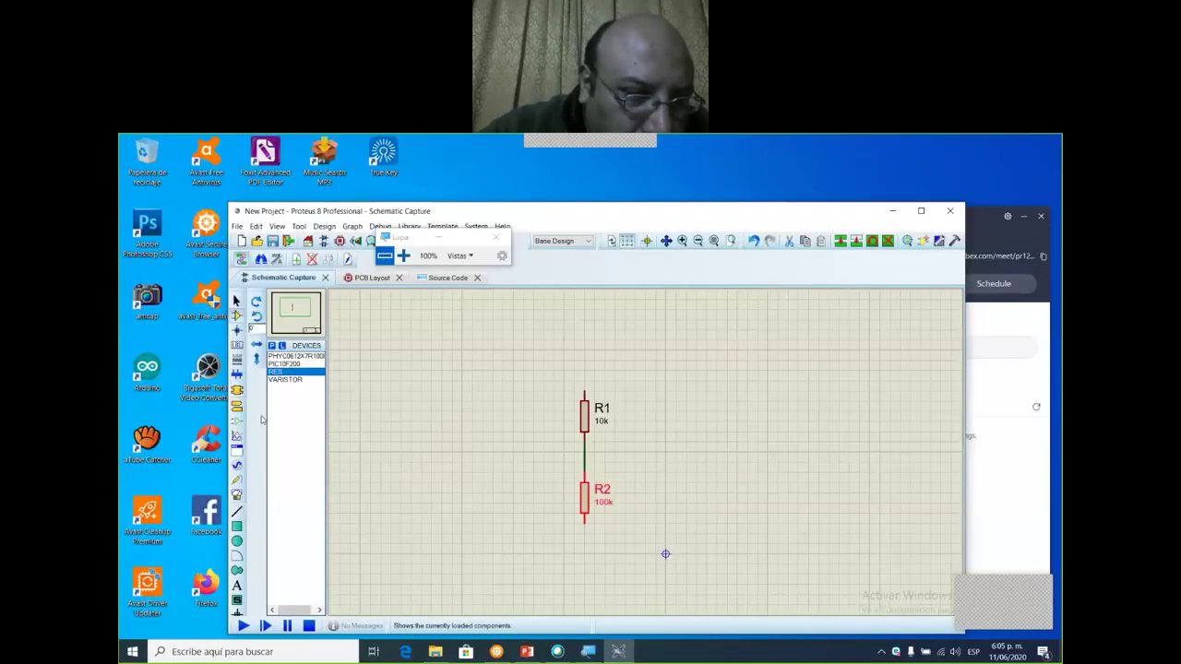
click(238, 407)
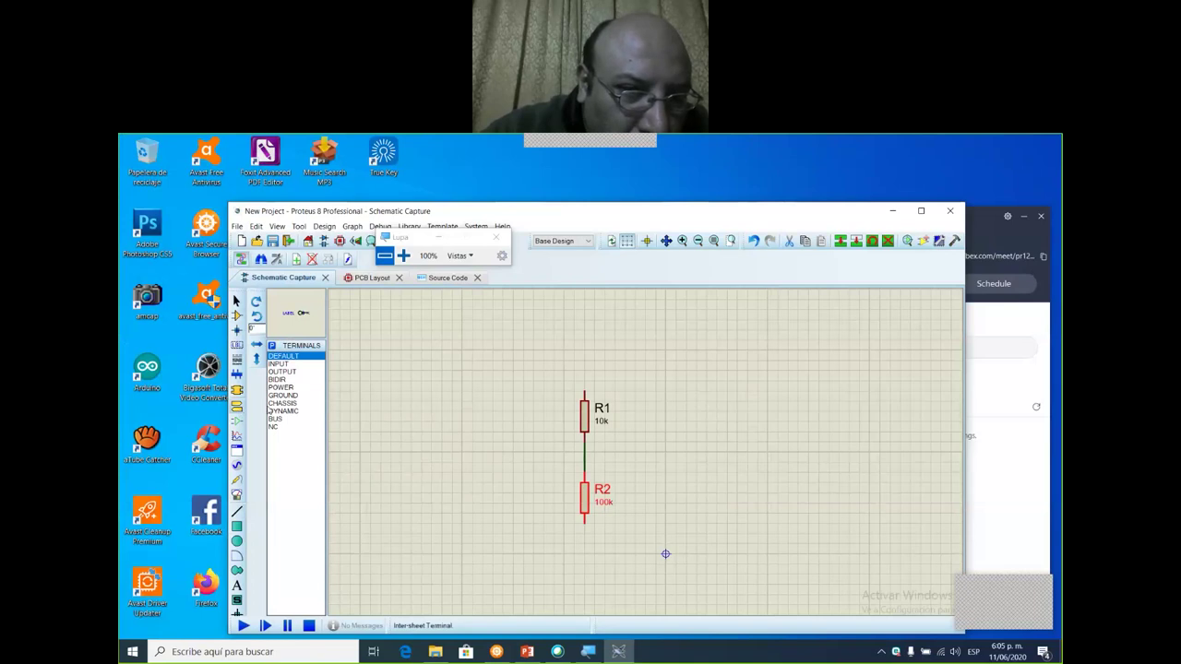
click(290, 396)
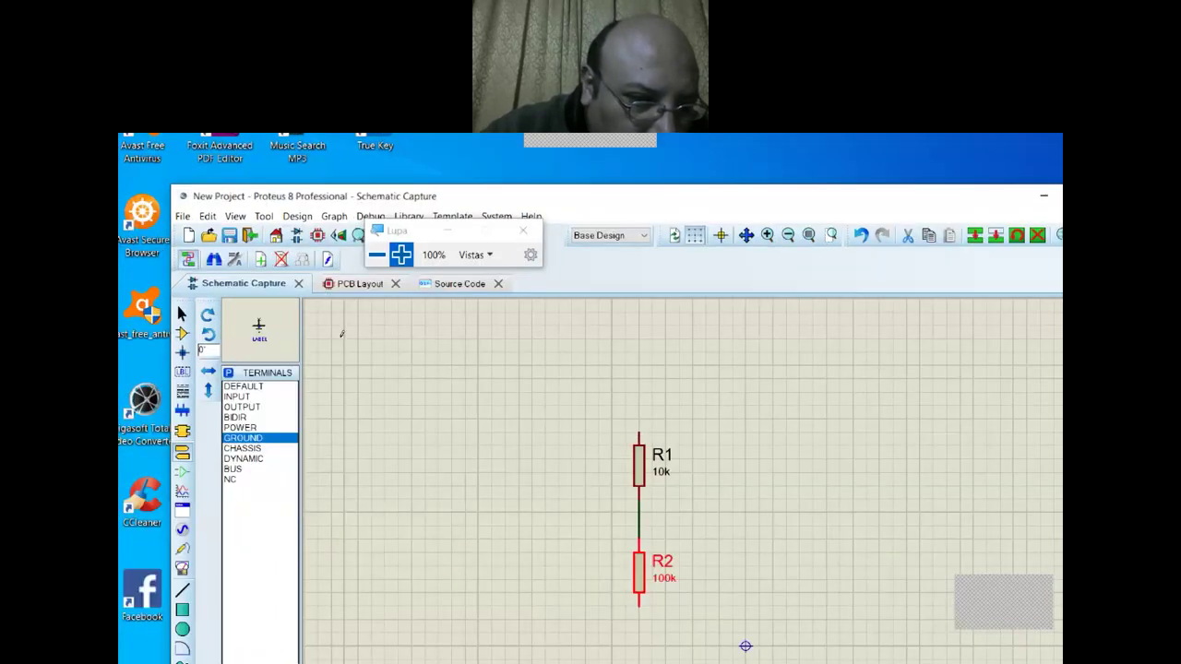
click(406, 257)
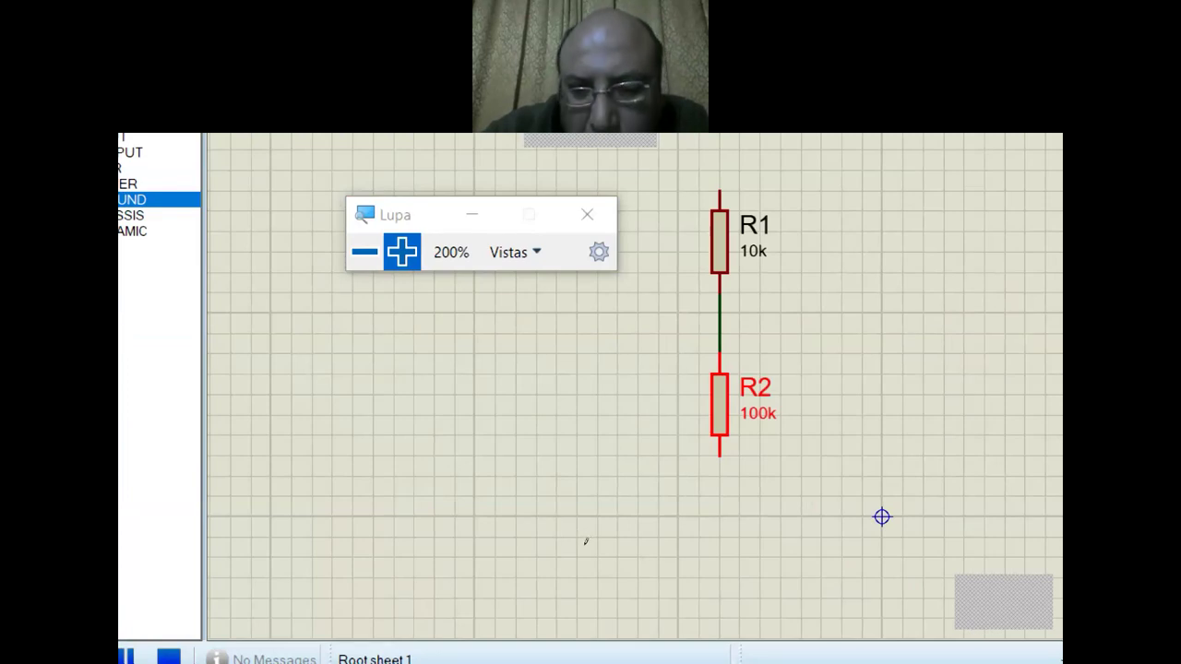
click(585, 541)
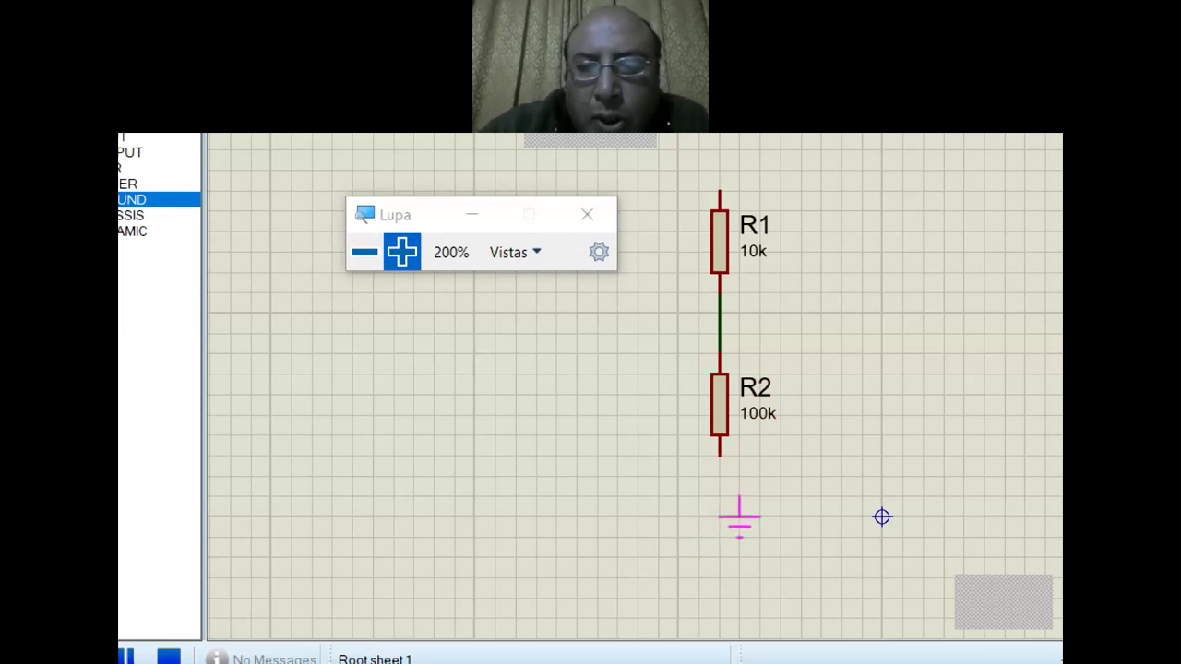
click(720, 517)
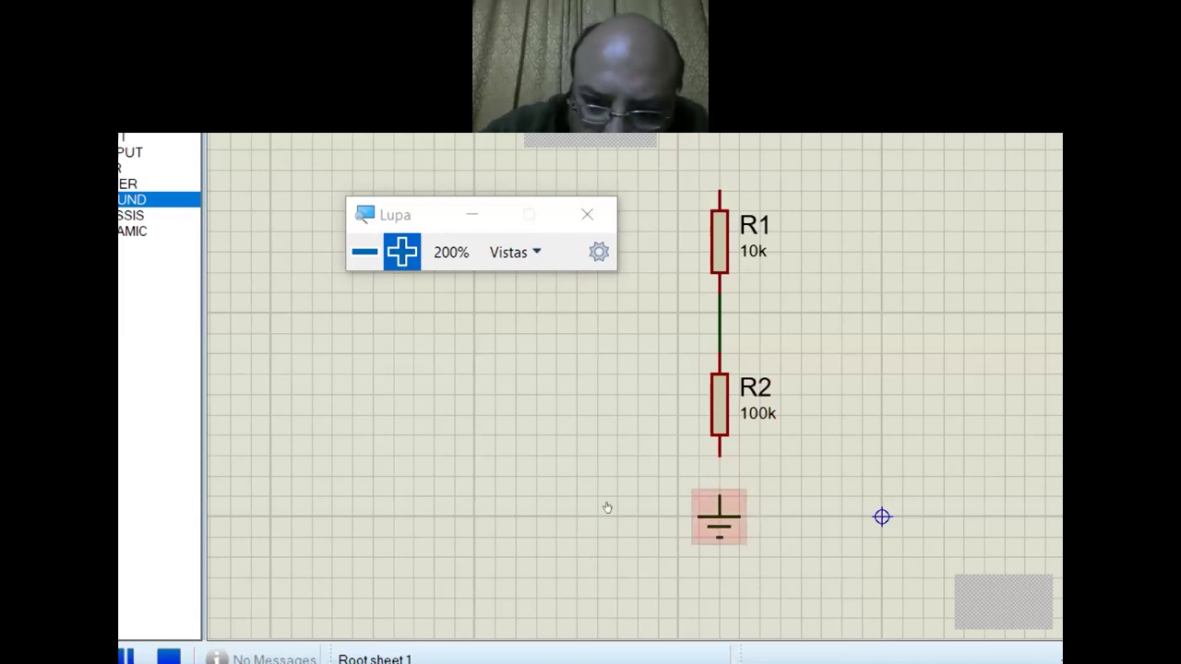
click(720, 496)
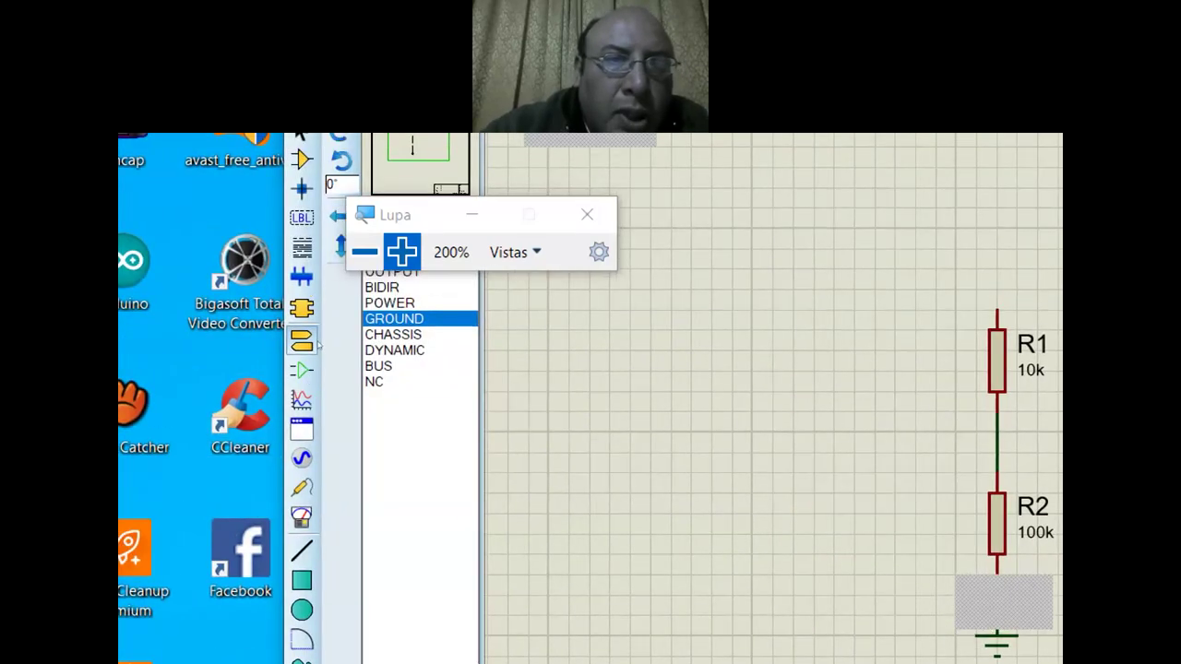
- Place an INPUT terminal just above R1 and rotate it clockwise so its pin faces down
click(364, 252)
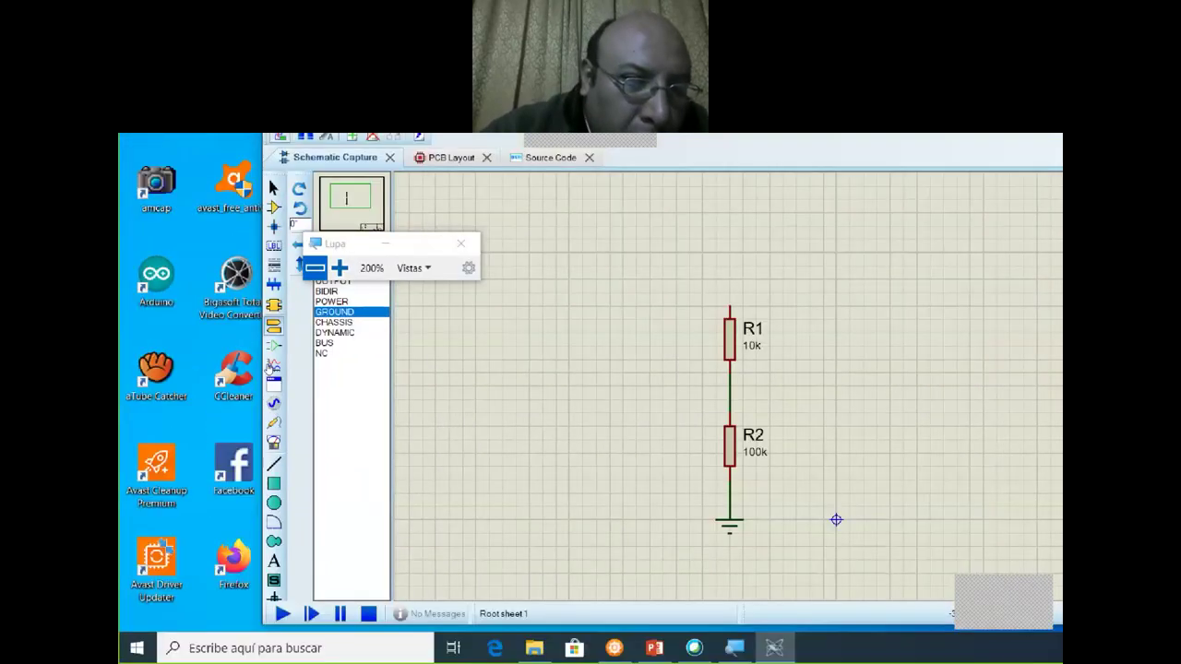
click(315, 267)
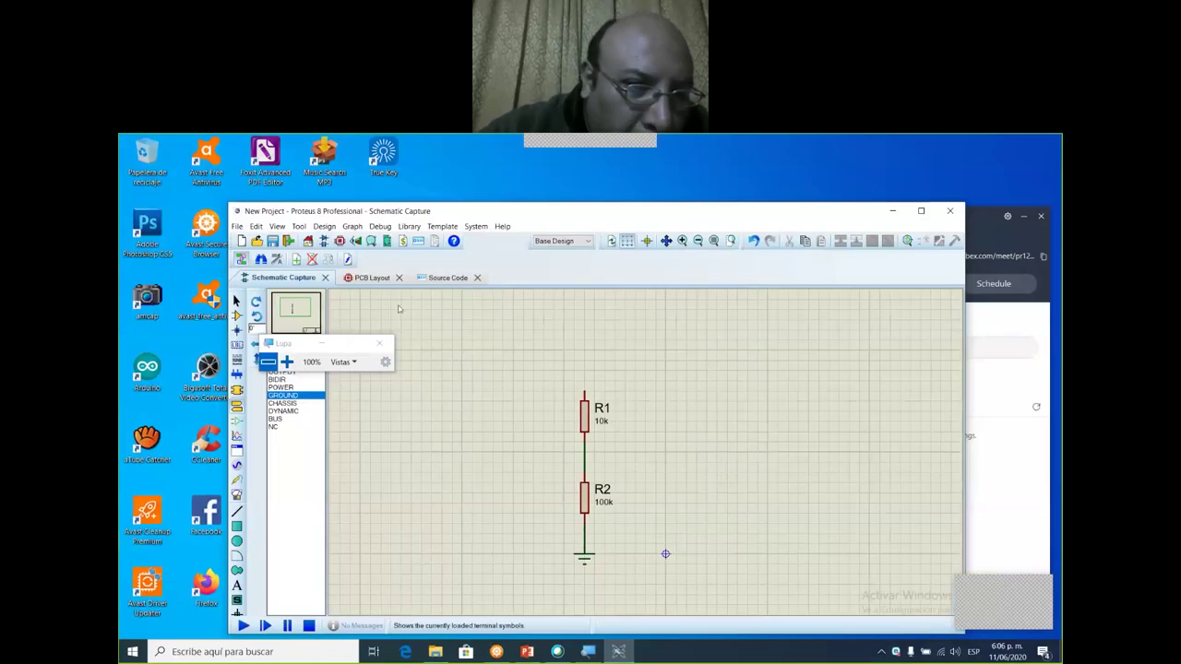
click(288, 365)
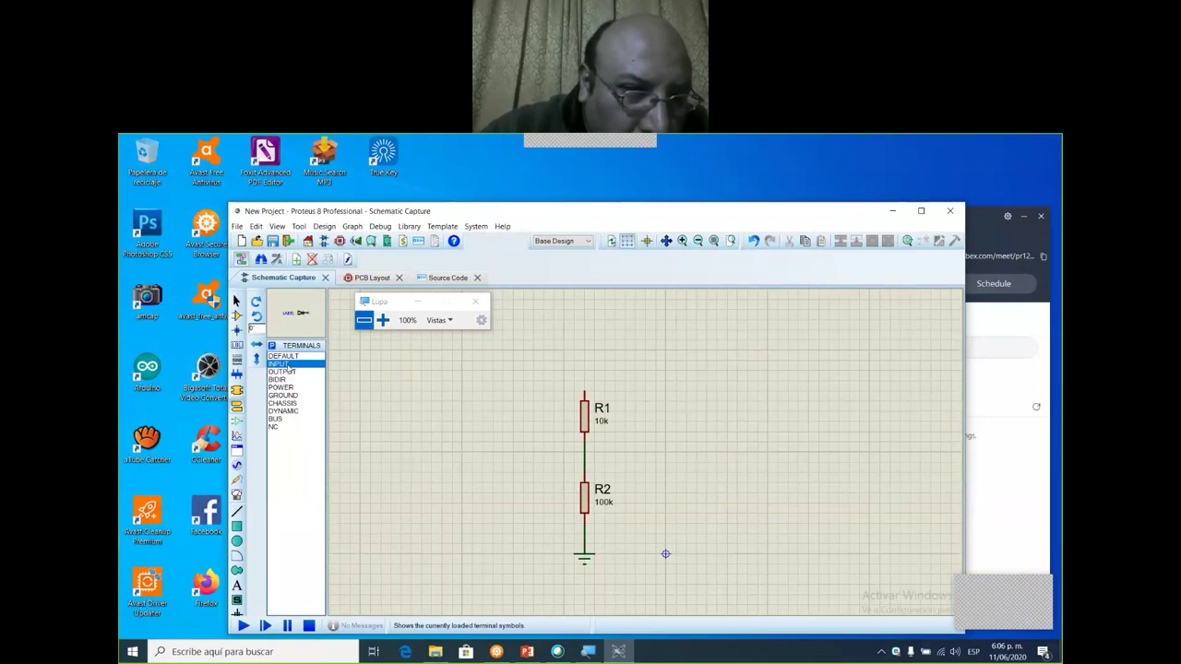
click(570, 360)
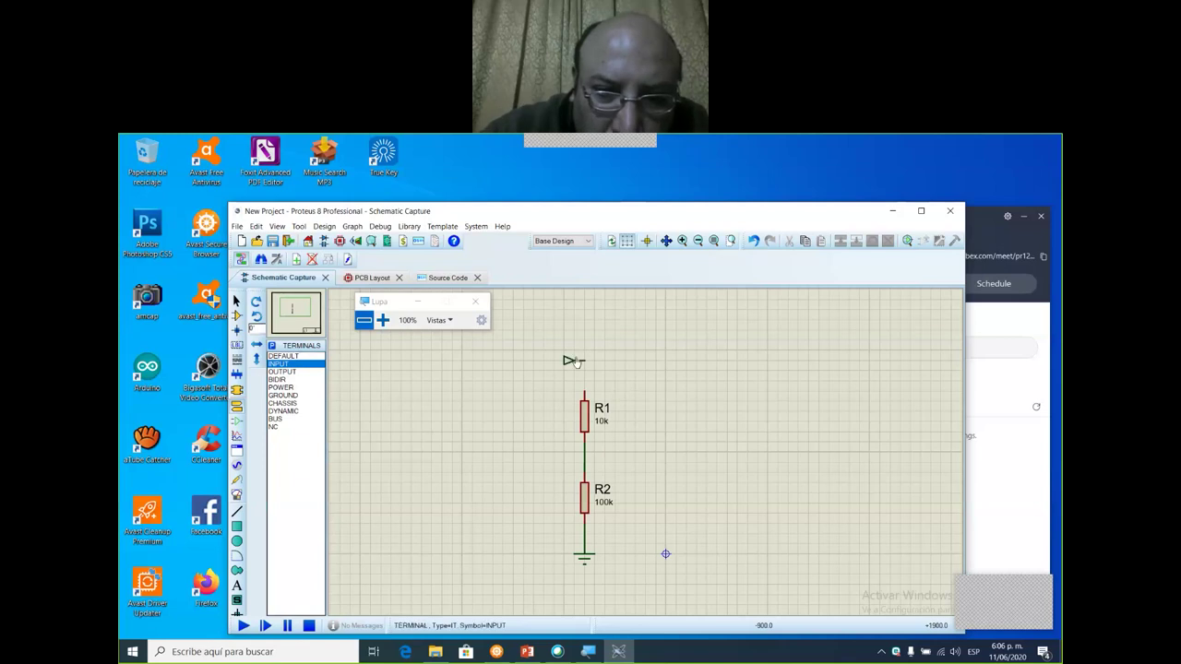
right_click(570, 360)
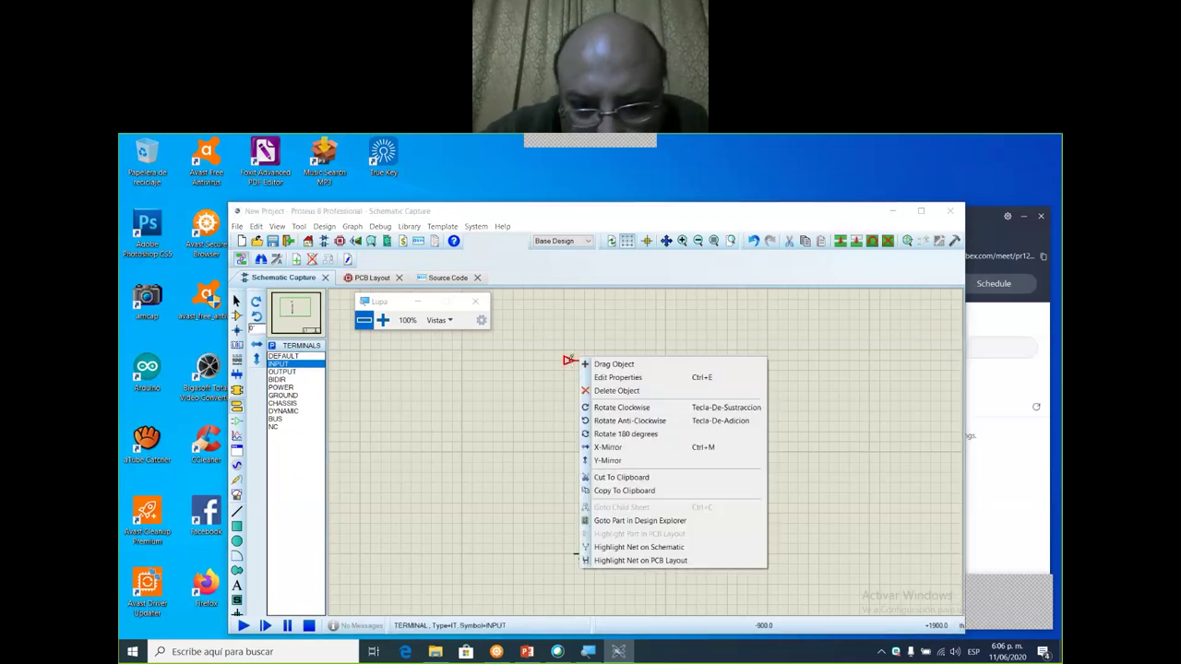
click(640, 413)
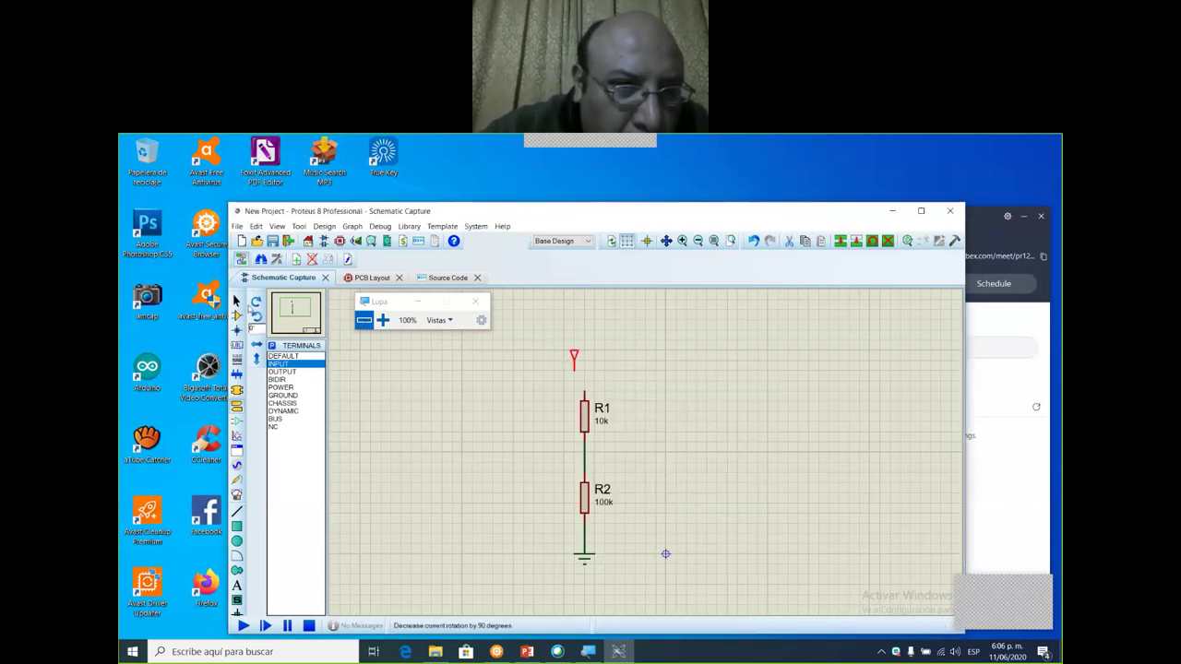
- Align the INPUT terminal vertically with R1 and wire it to R1's upper pin
click(383, 320)
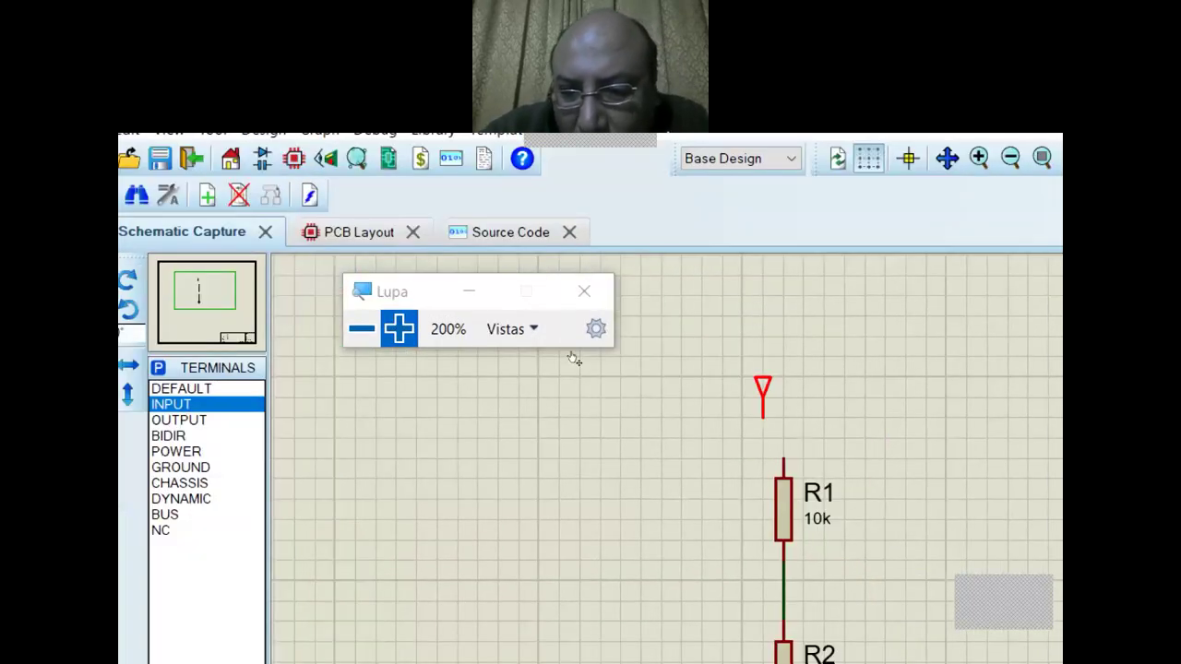
key(Right)
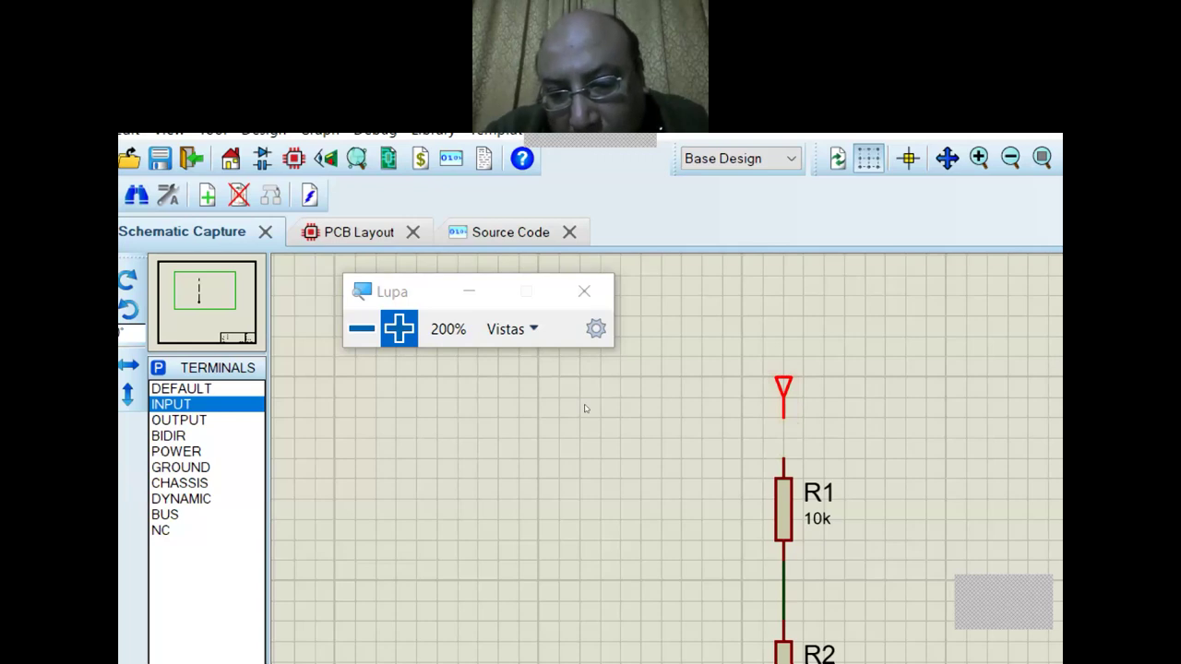
click(783, 459)
key(ctrl+z)
key(ctrl+y)
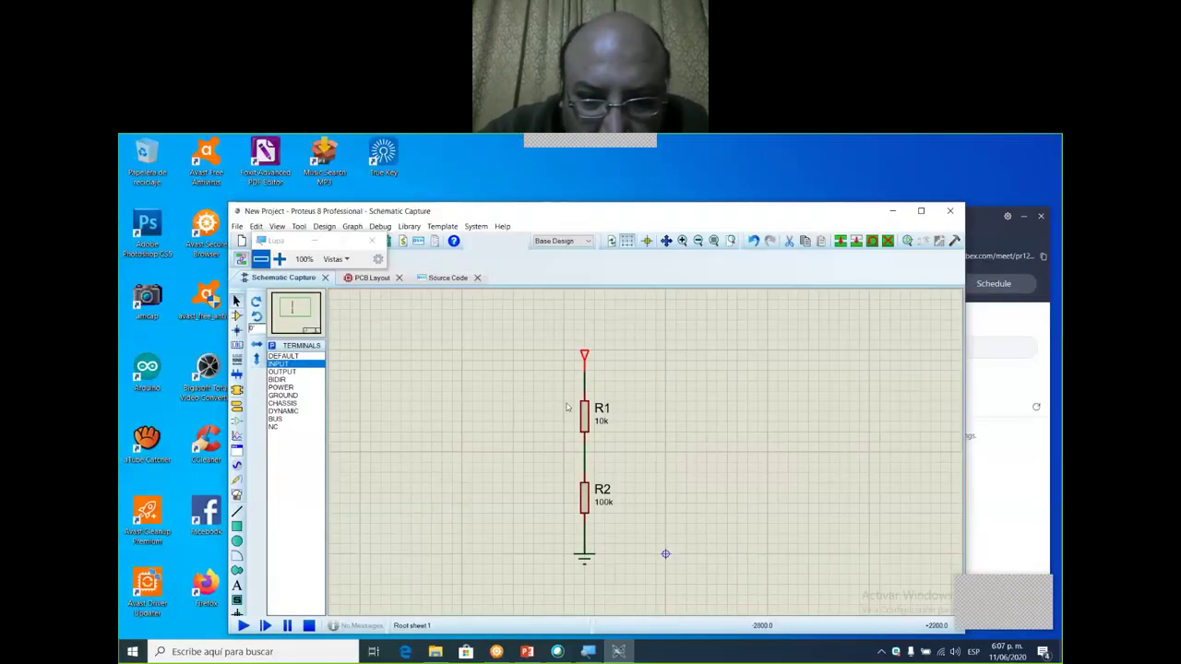
- Move R1 sideways to the right of R2 with its wires attached, then shift the INPUT terminal toward R1 and back above R2
drag(583, 414, 645, 413)
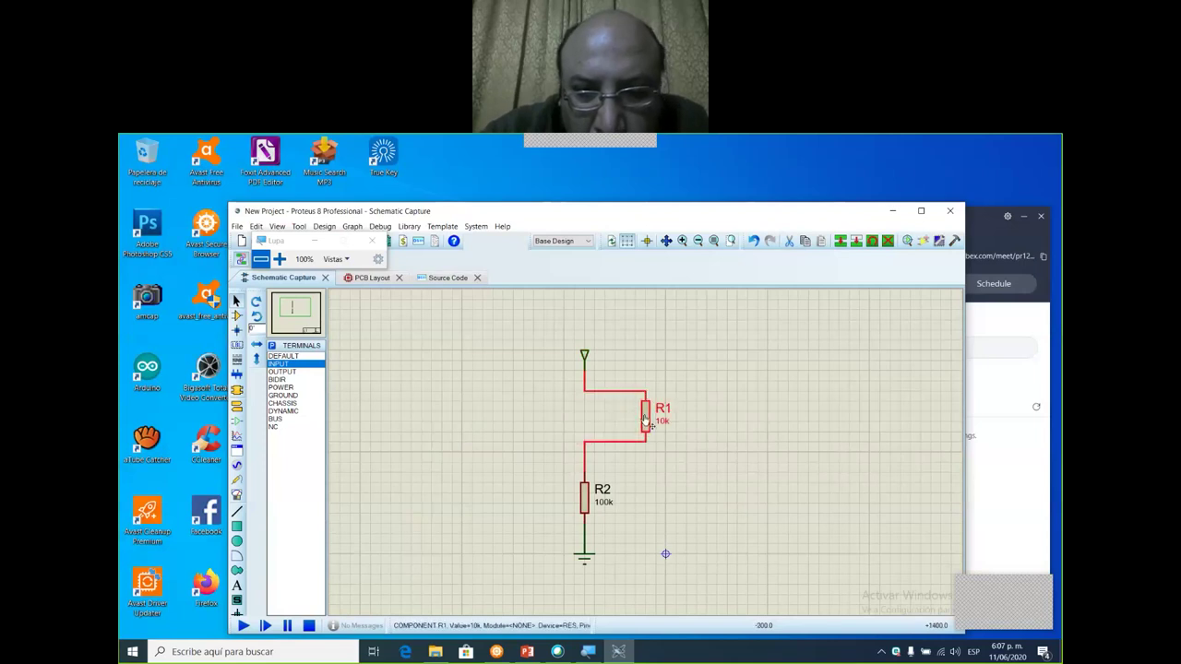
click(586, 365)
drag(585, 358, 620, 363)
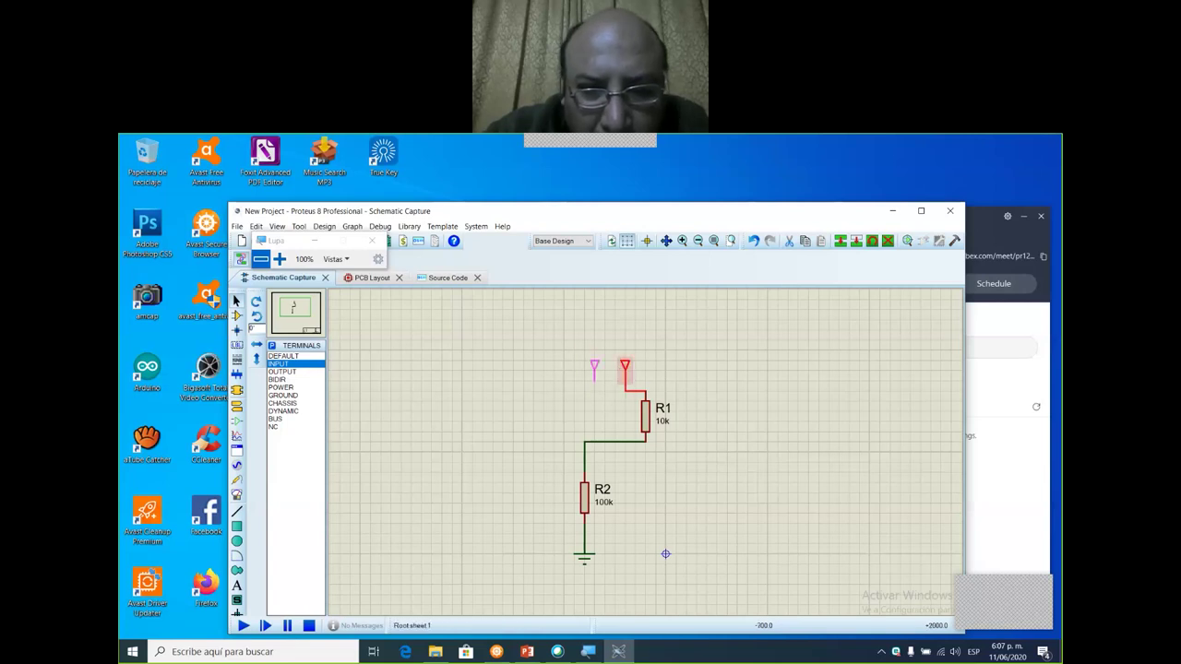
click(584, 355)
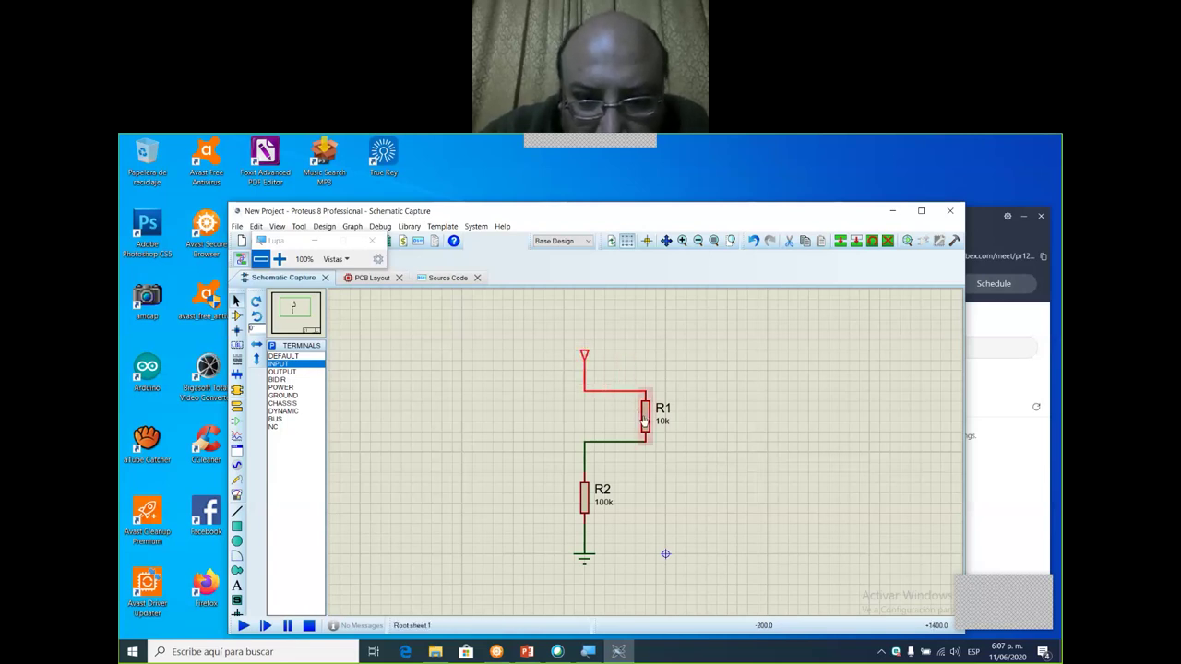
- Move R1 back in line above R2, then shift R2 slightly up toward R1 with its wires attached
drag(645, 420, 602, 417)
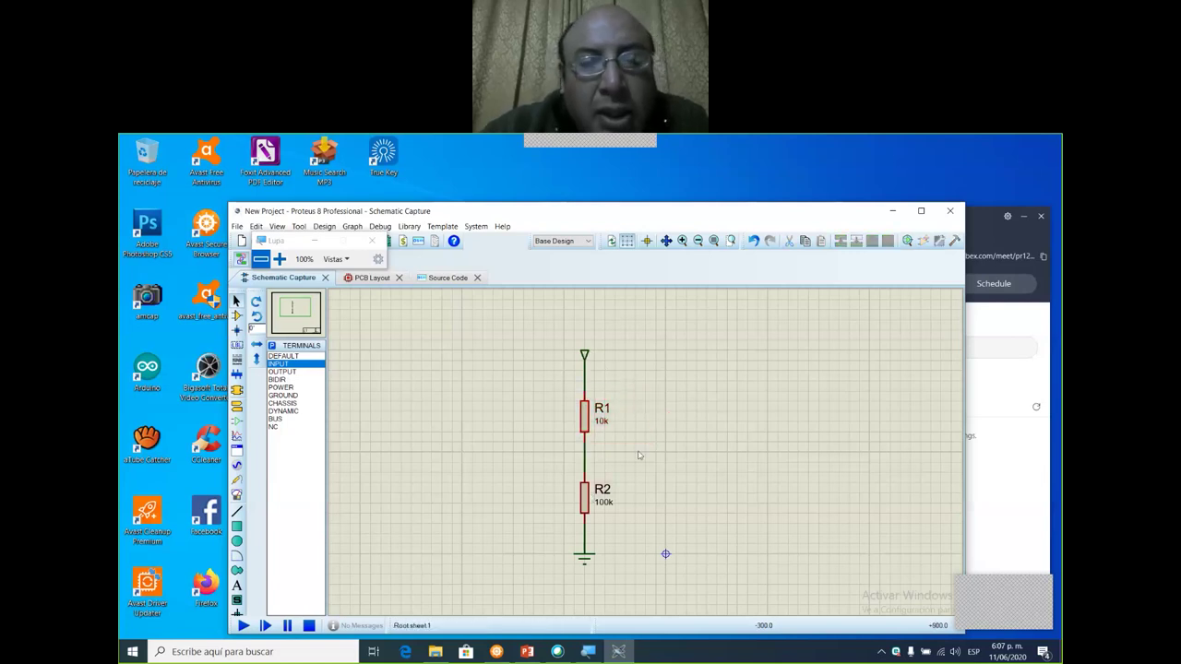
click(593, 495)
mouse_move(592, 496)
mouse_down()
mouse_move(672, 495)
mouse_move(588, 491)
mouse_up()
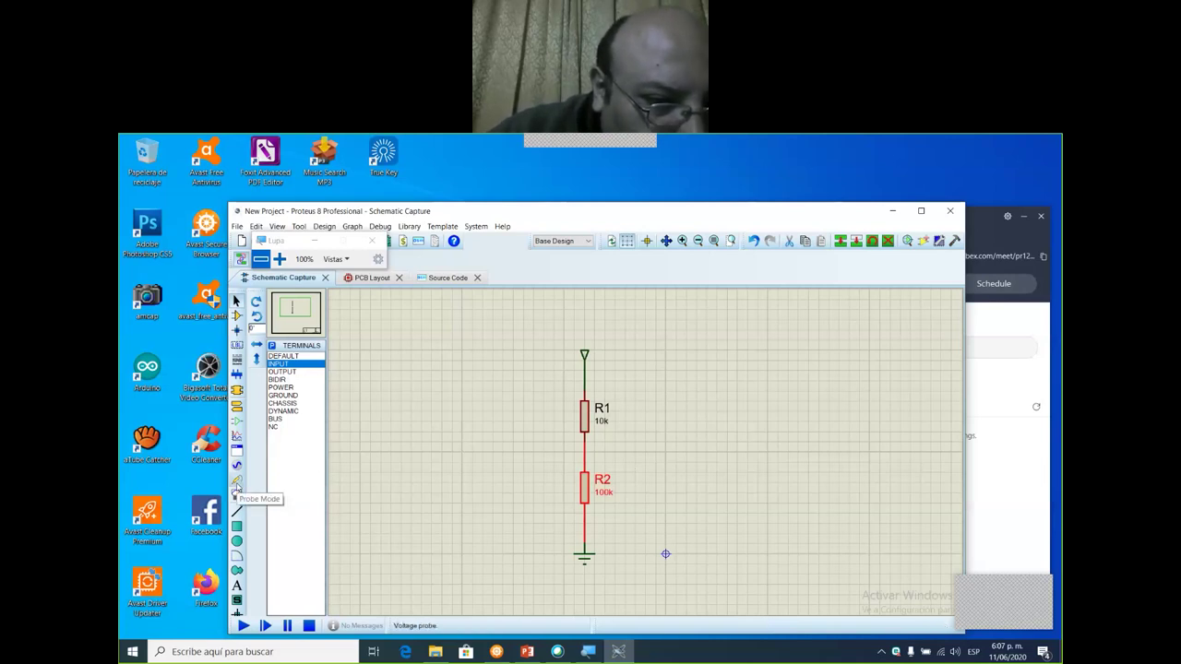
- Place a SINE generator on the wire between the INPUT terminal and R1
click(280, 260)
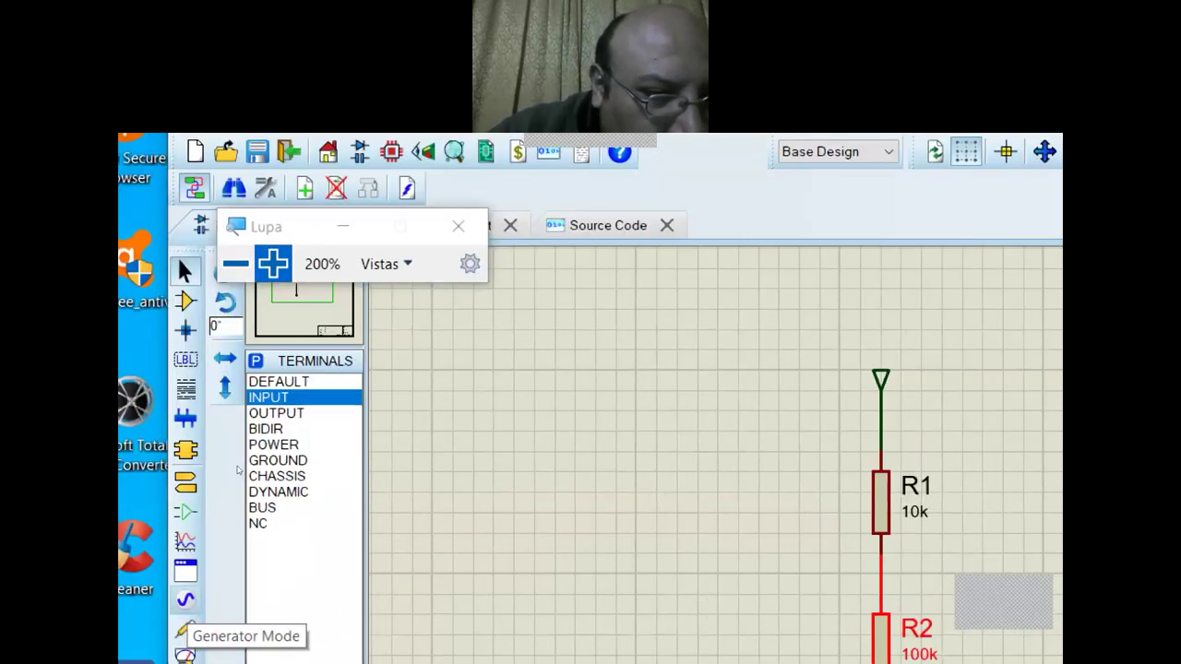
click(185, 599)
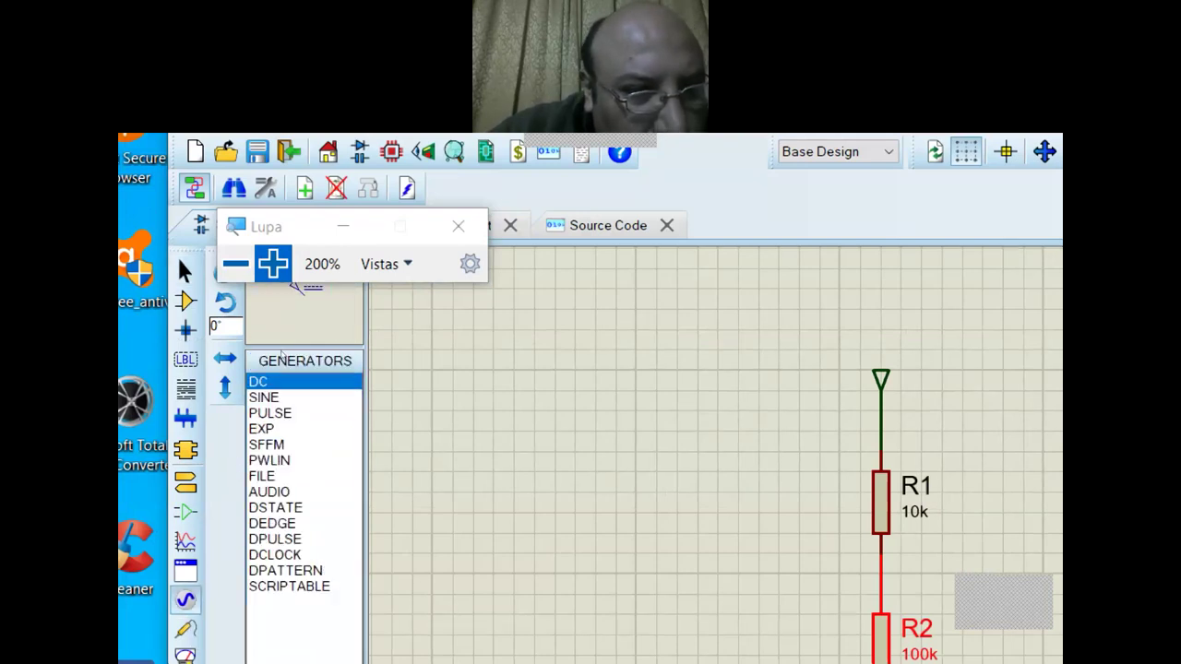
key(Down)
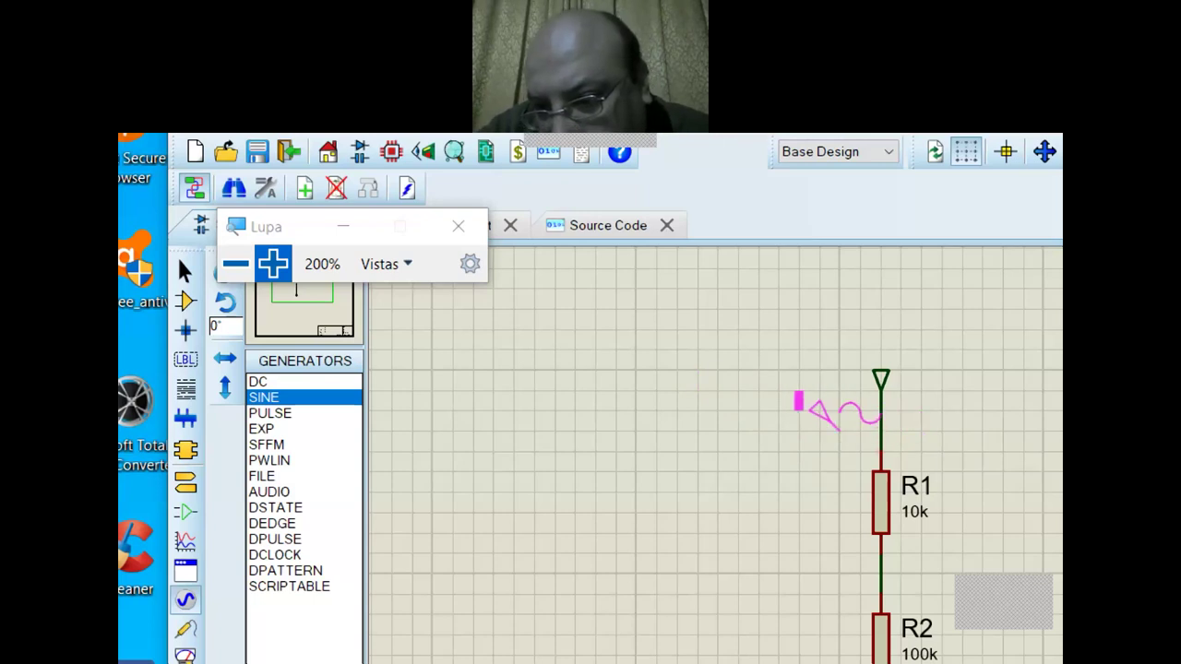
click(872, 416)
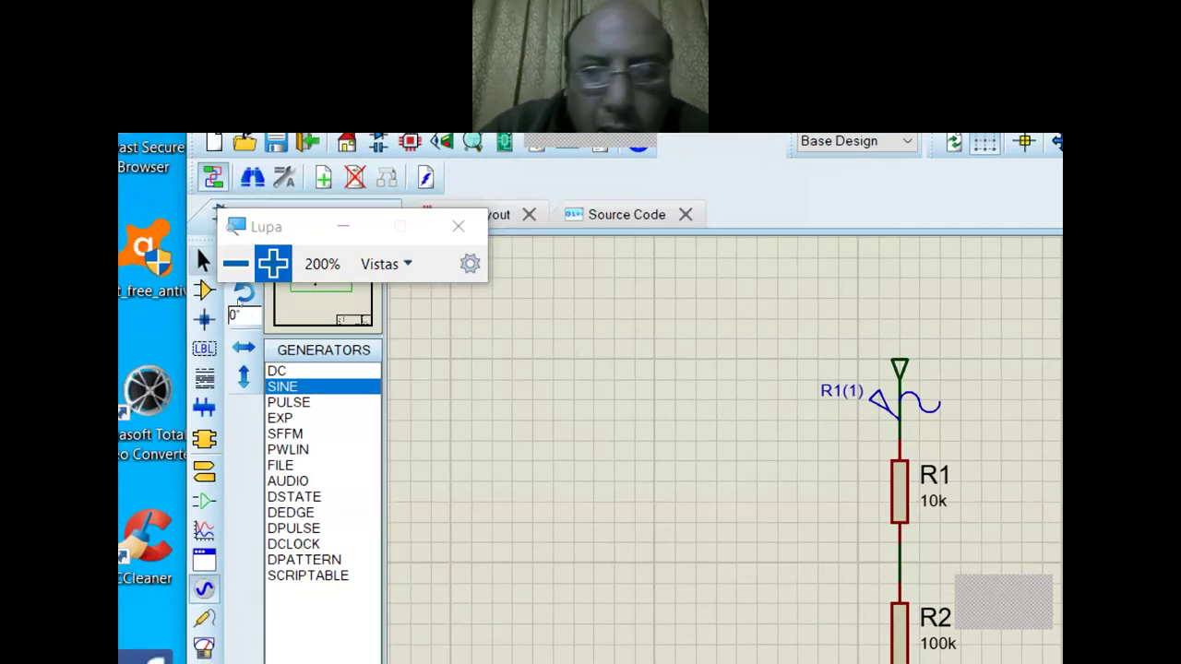
- Move the sine generator off the wire above R1 and return it to the same spot
click(572, 375)
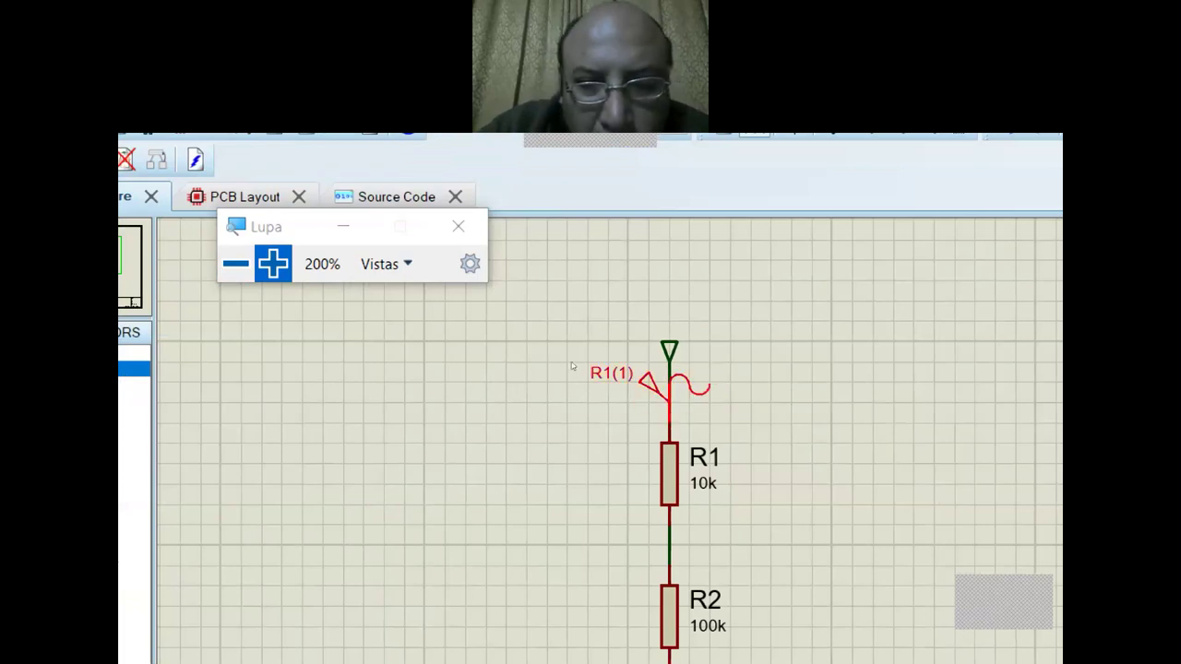
drag(658, 389, 632, 375)
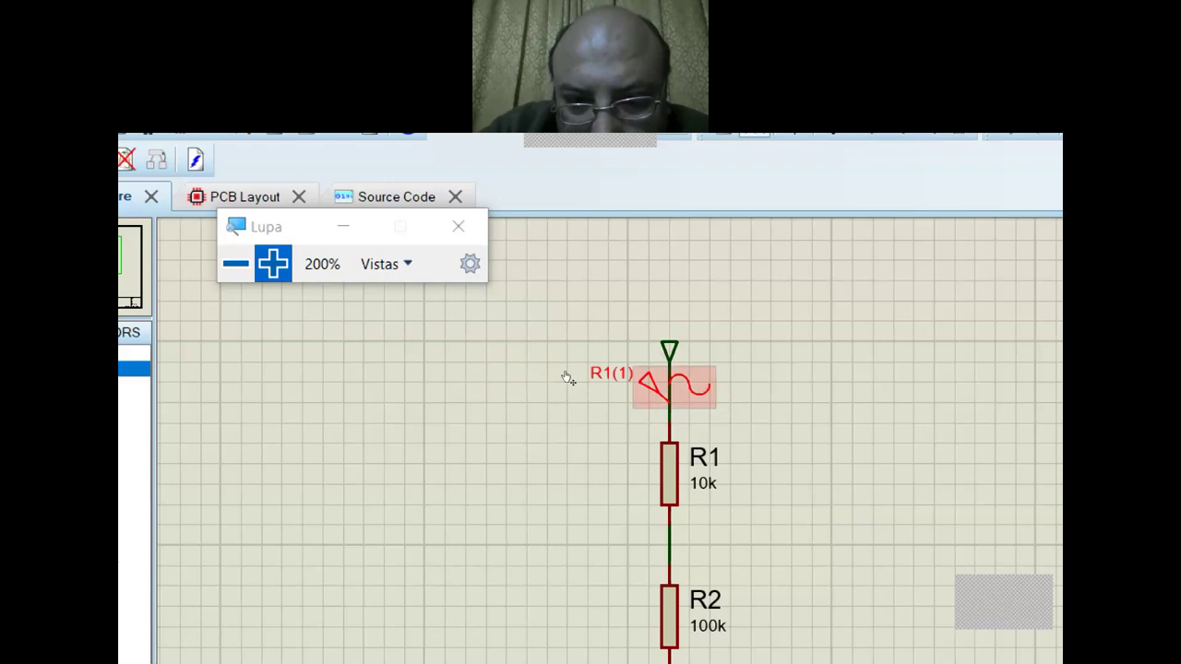
click(515, 361)
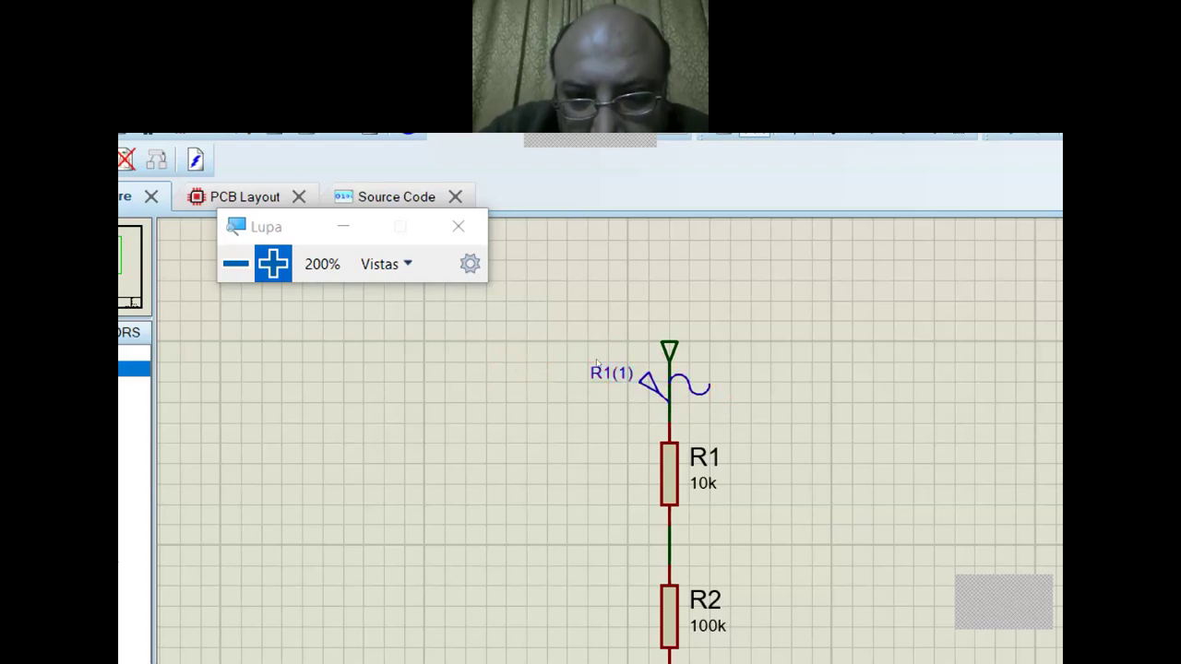
drag(573, 375, 431, 354)
drag(507, 369, 651, 387)
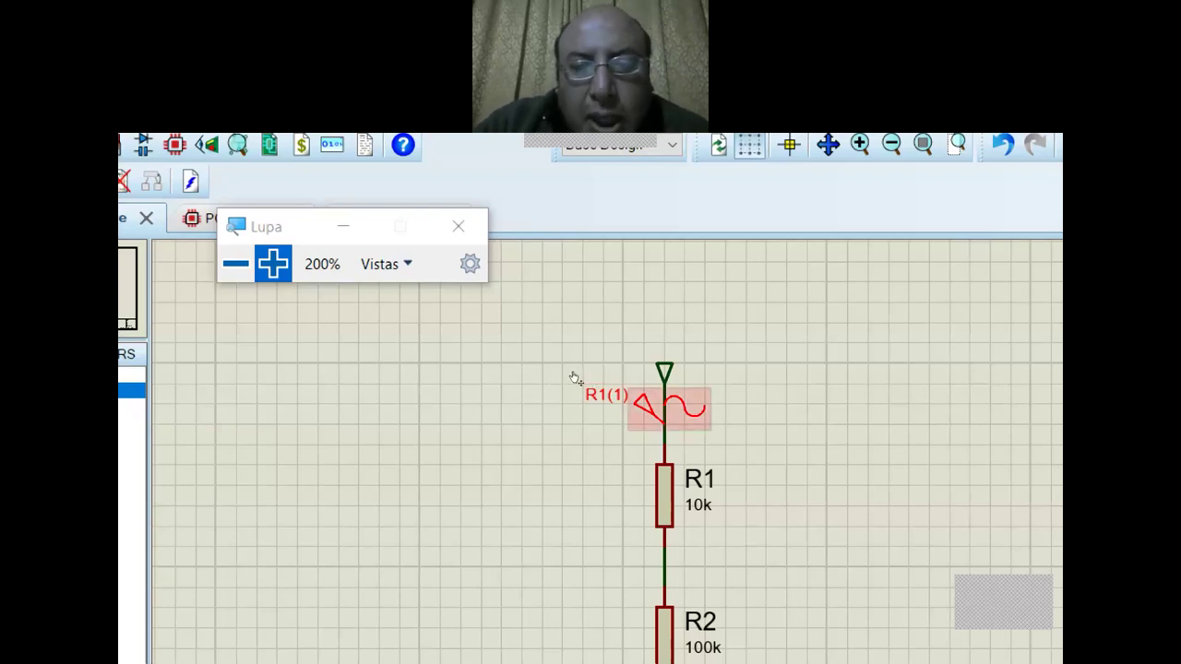
- Set the sine generator's amplitude to 48 V RMS and its frequency to 50 Hz
double_click(573, 375)
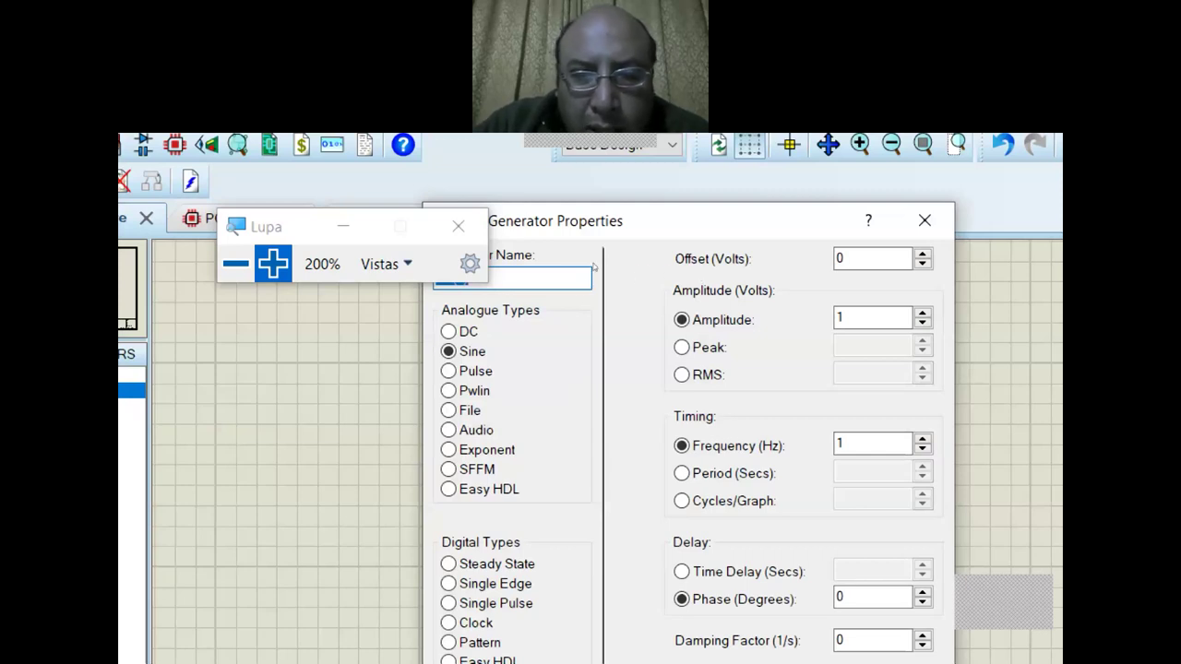
click(673, 347)
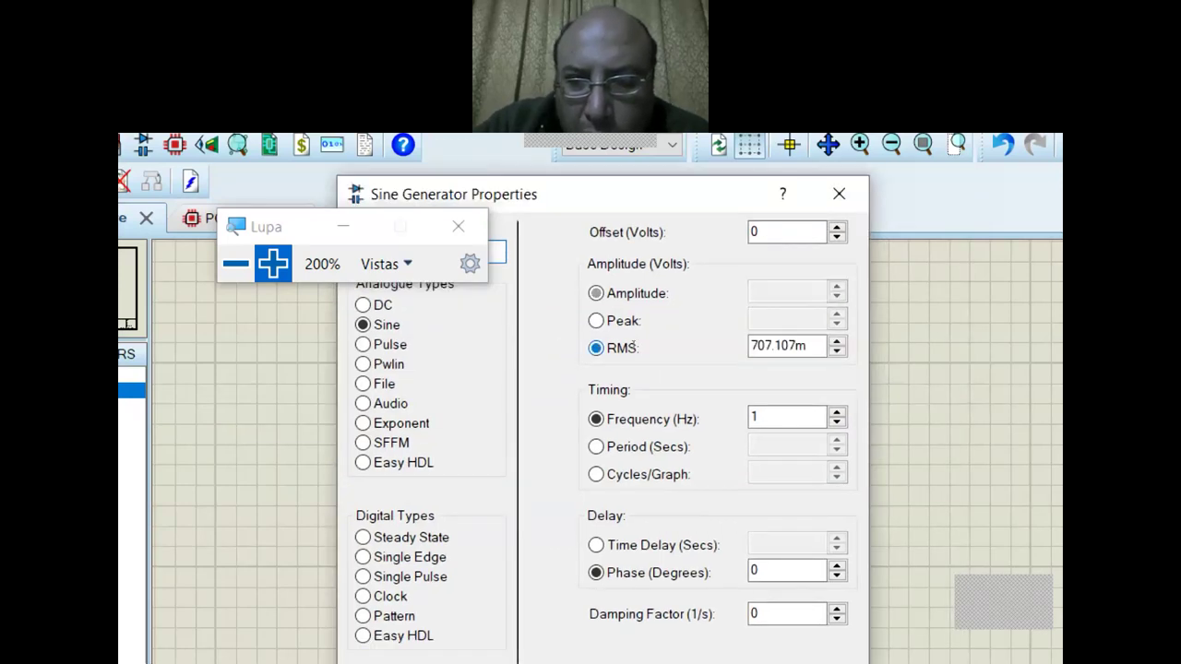
click(808, 346)
double_click(808, 346)
text(48)
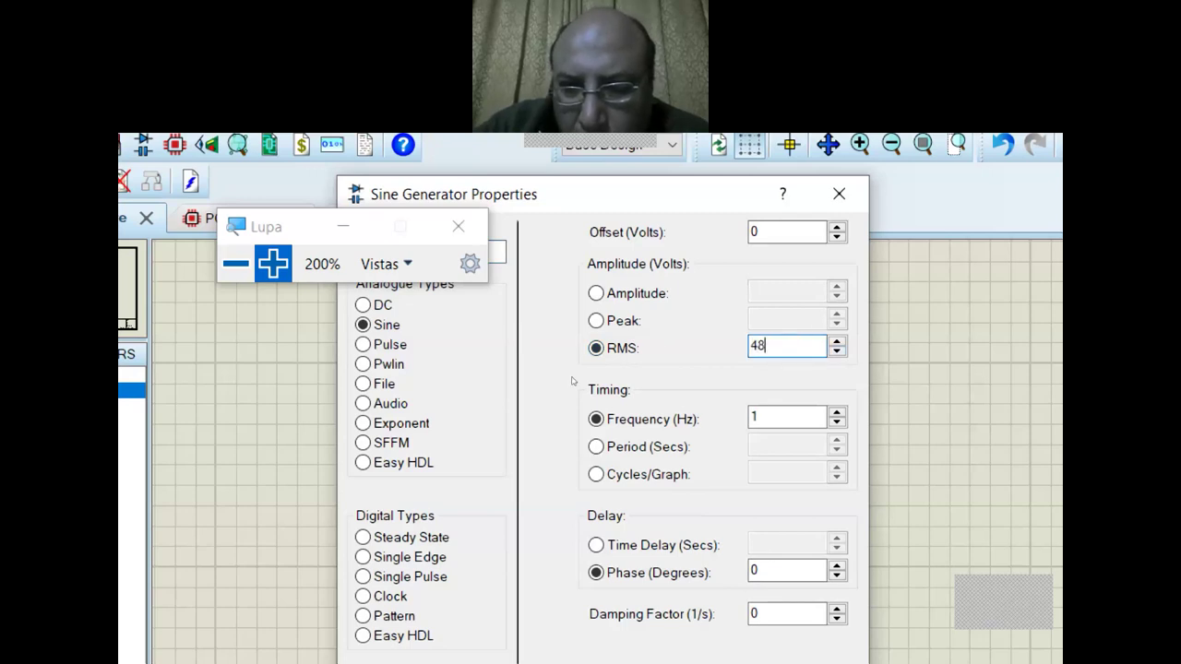
key(Tab)
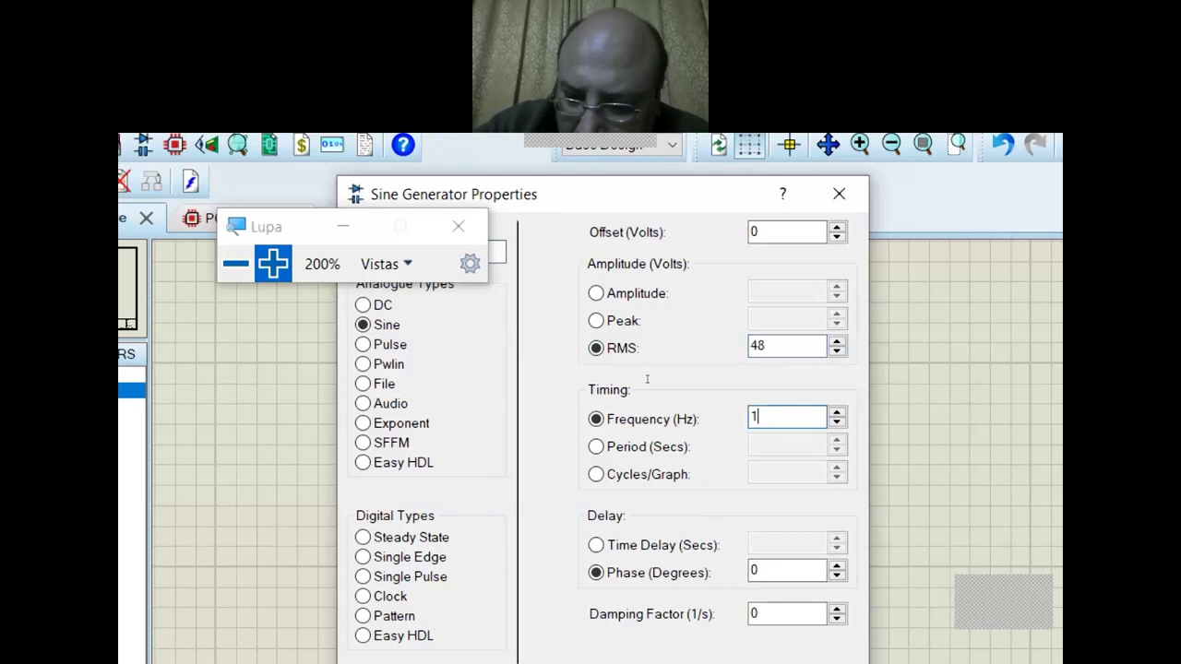
key(BackSpace)
text(50)
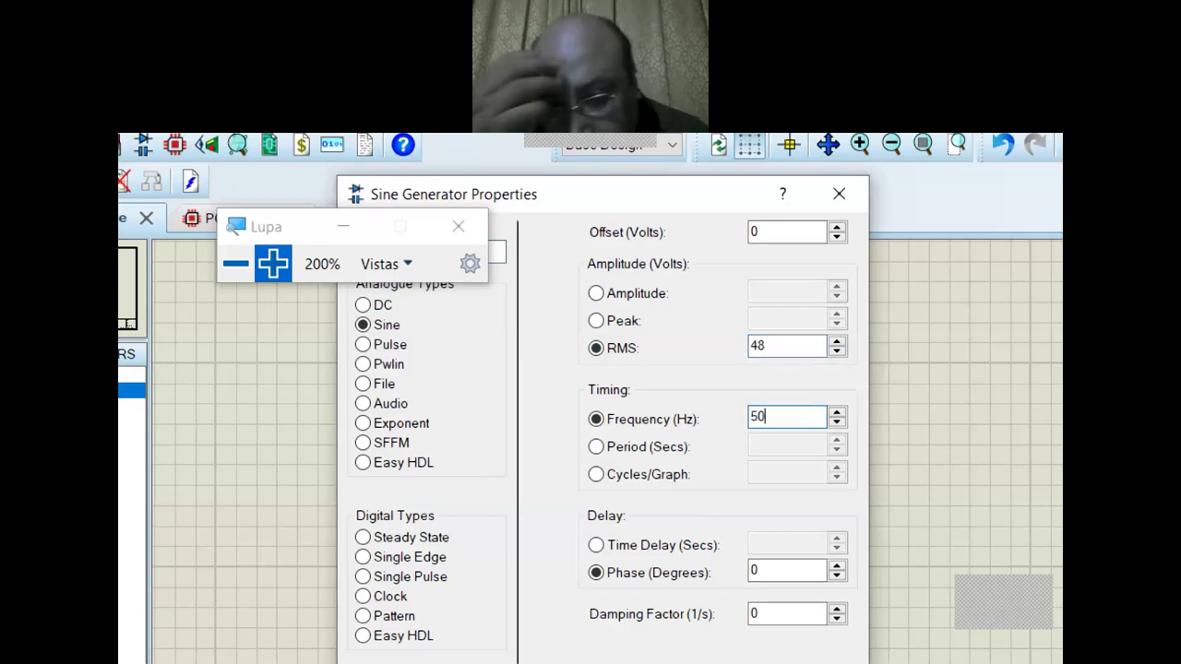
key(Return)
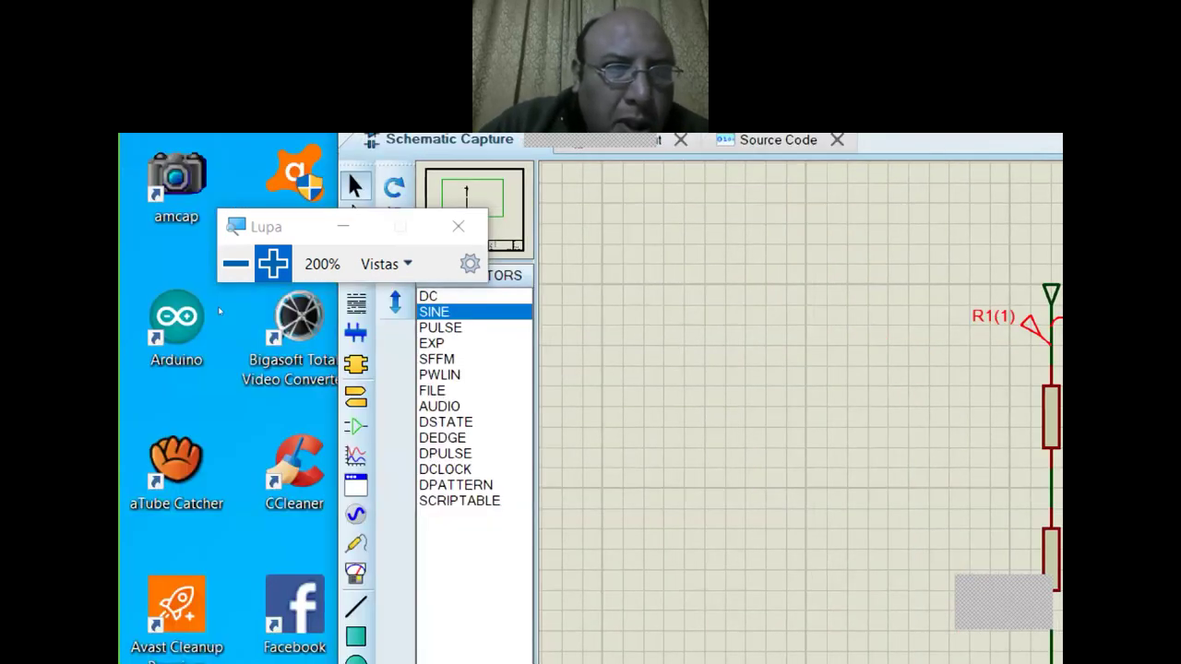
- Run the simulation of the resistor circuit with the sine generator and stop it
click(235, 264)
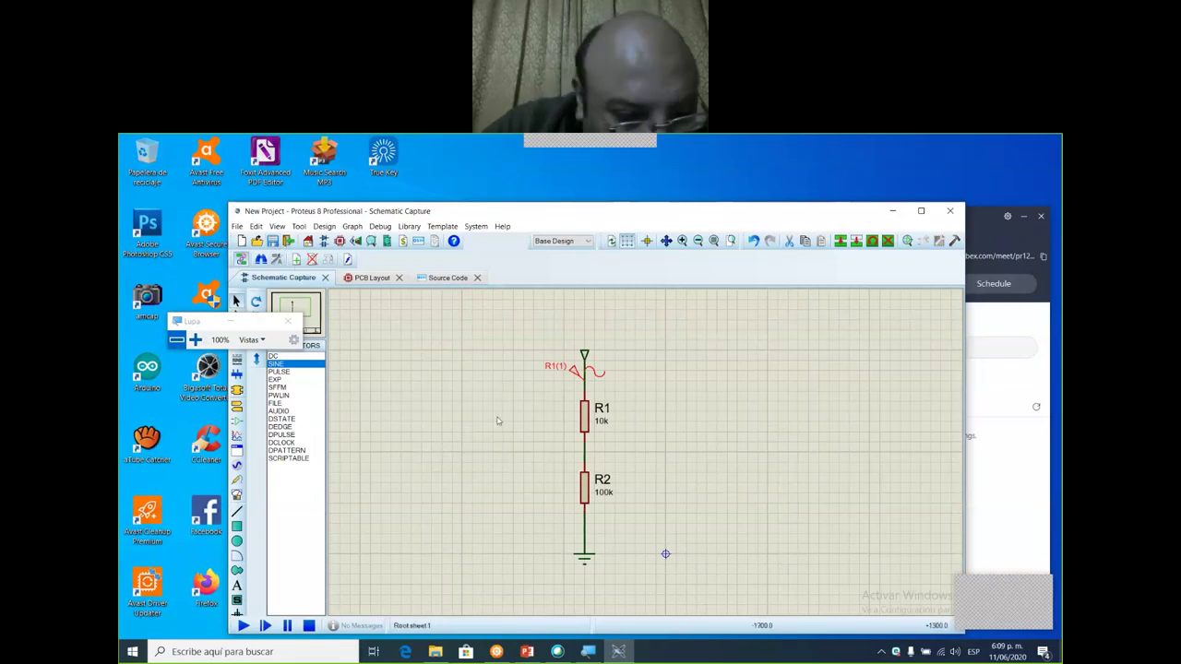
click(243, 626)
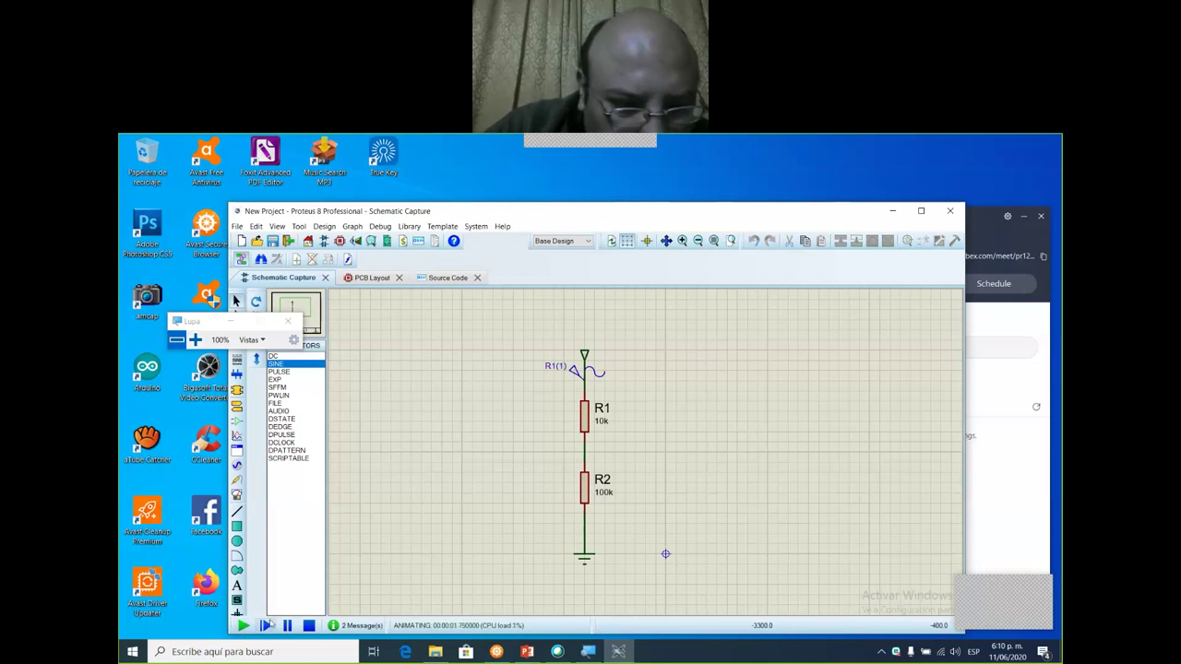
click(310, 627)
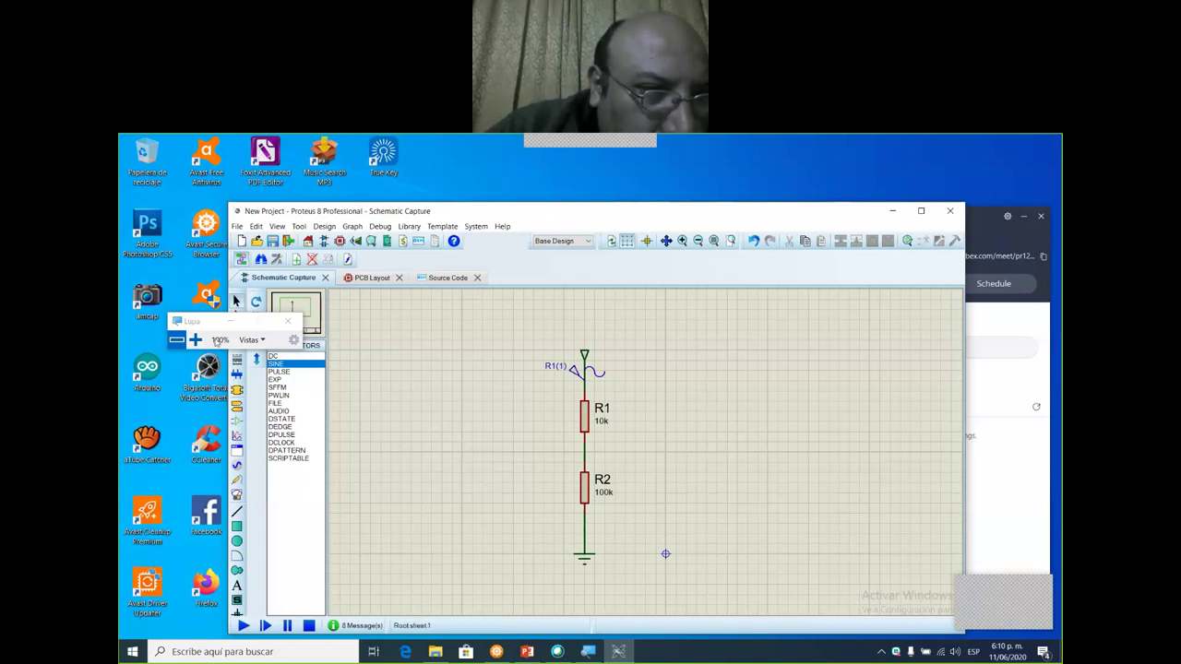
- Place a voltage probe on the wire between R1 and R2
click(195, 340)
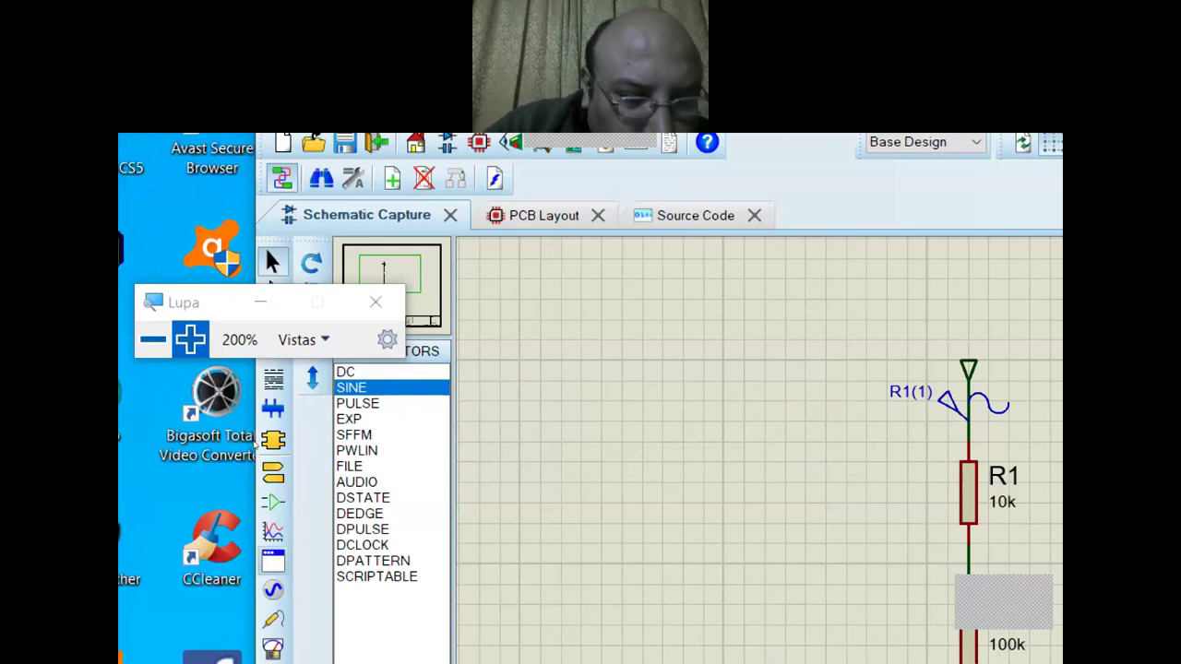
click(273, 619)
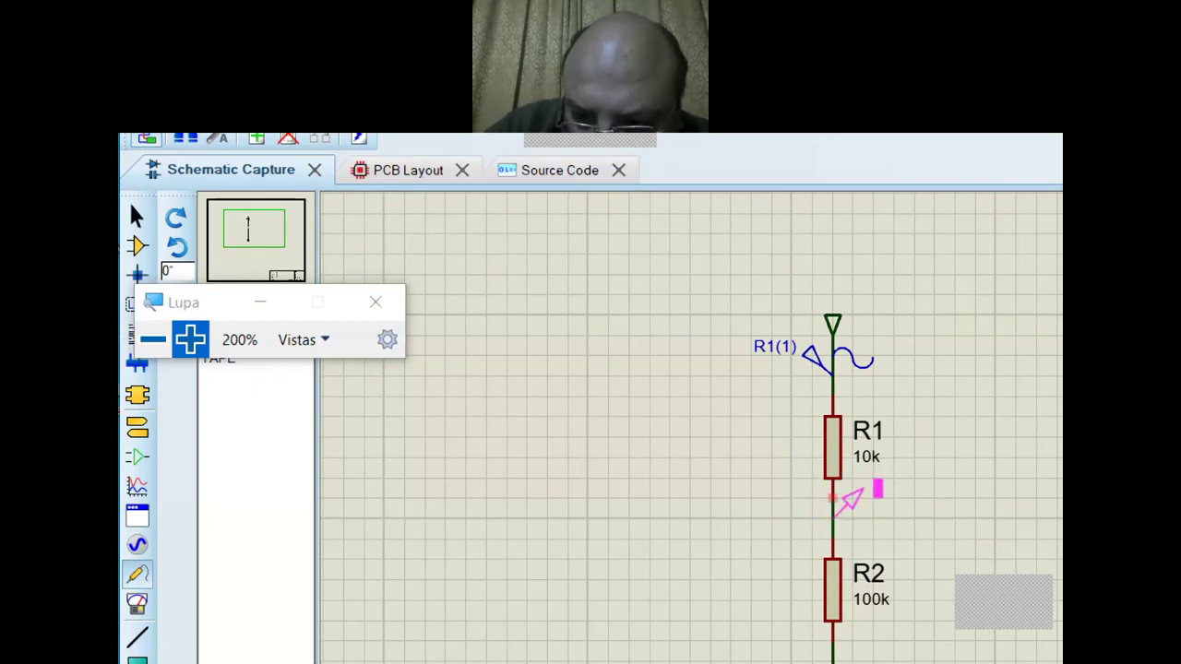
click(835, 515)
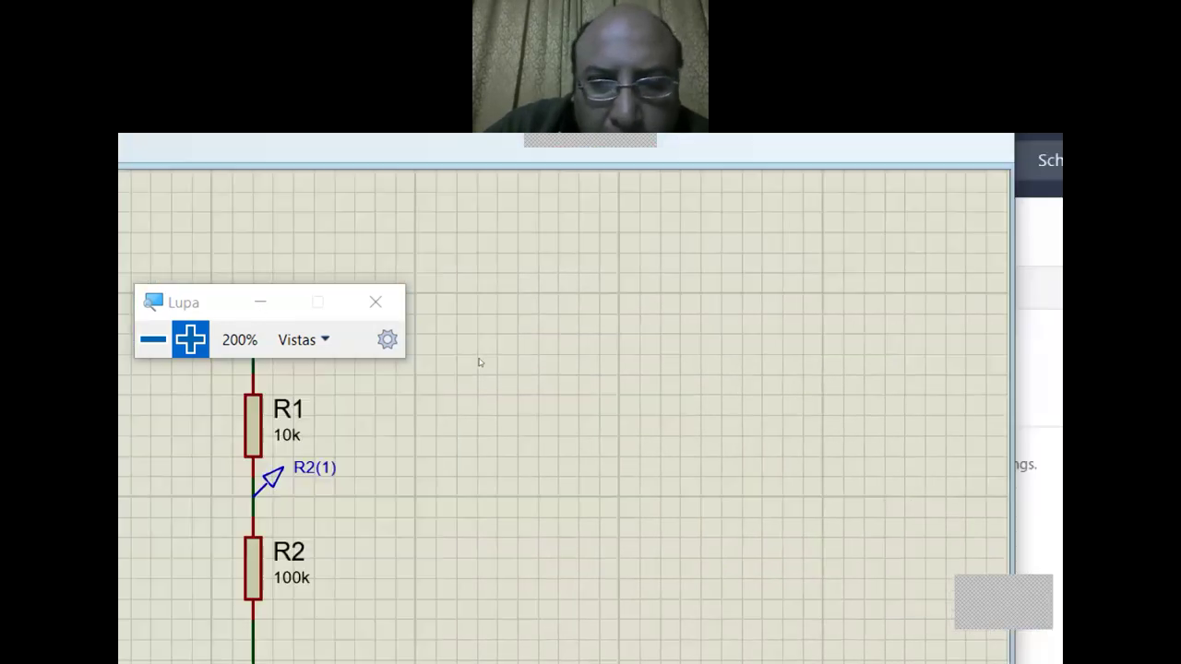
- Rename the sine generator above R1 as ENTRADA
click(544, 367)
double_click(521, 343)
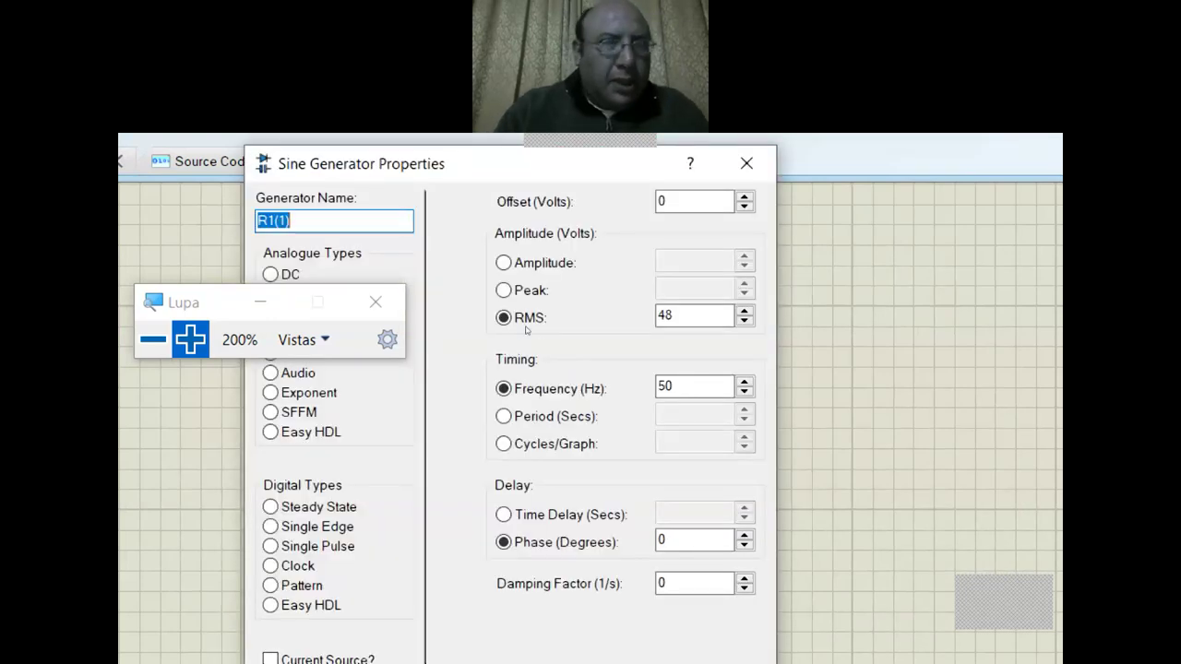
text(en)
key(BackSpace)
key(BackSpace)
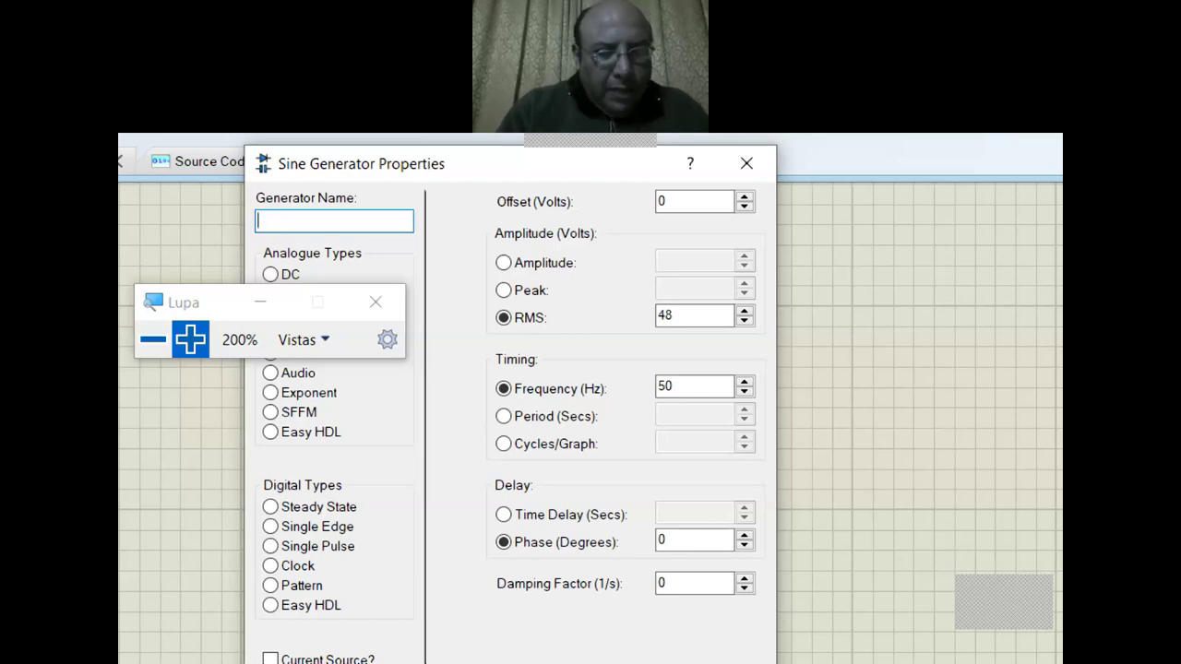
text(ENTT)
key(BackSpace)
key(BackSpace)
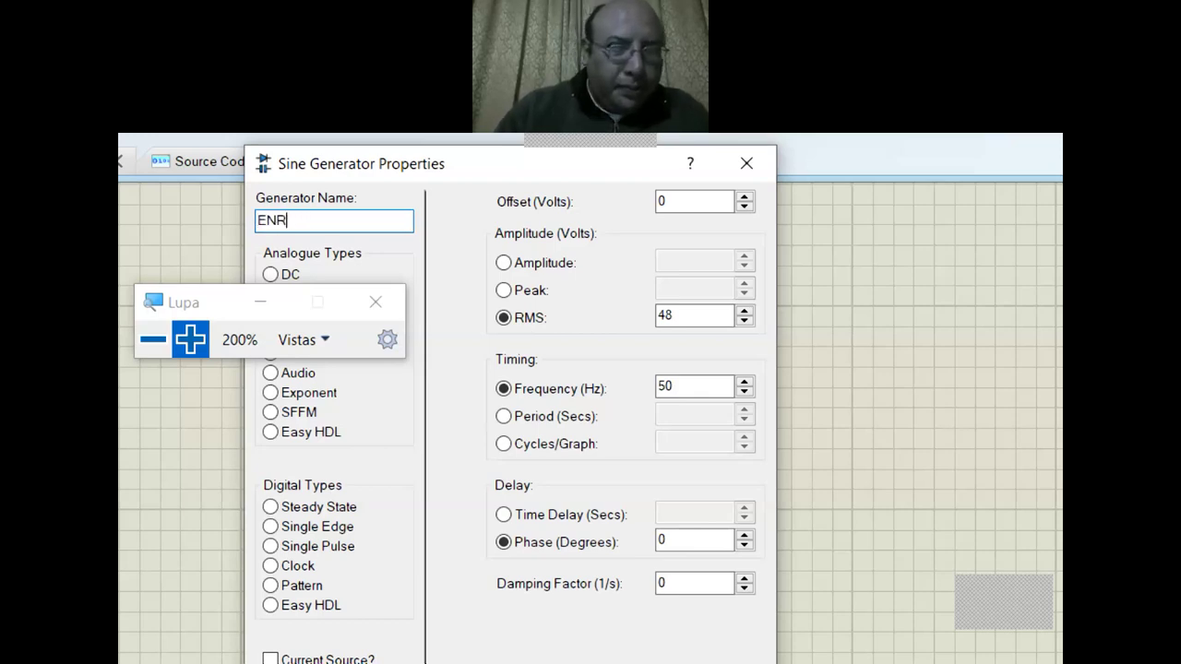
text(TRADA)
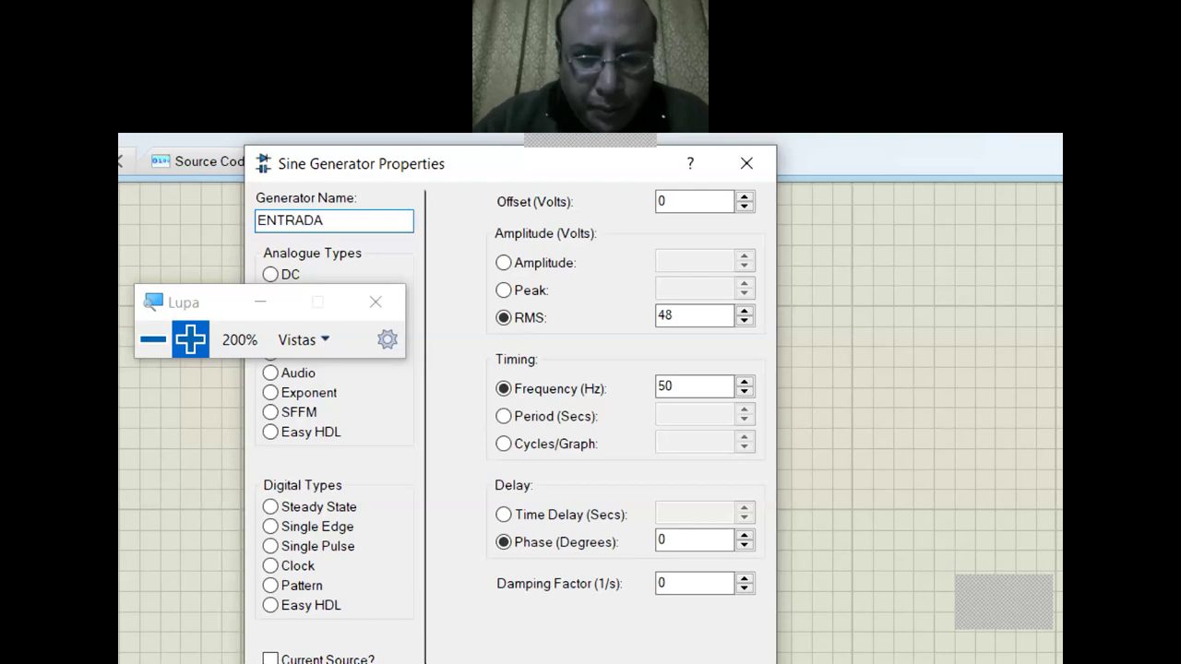
key(Return)
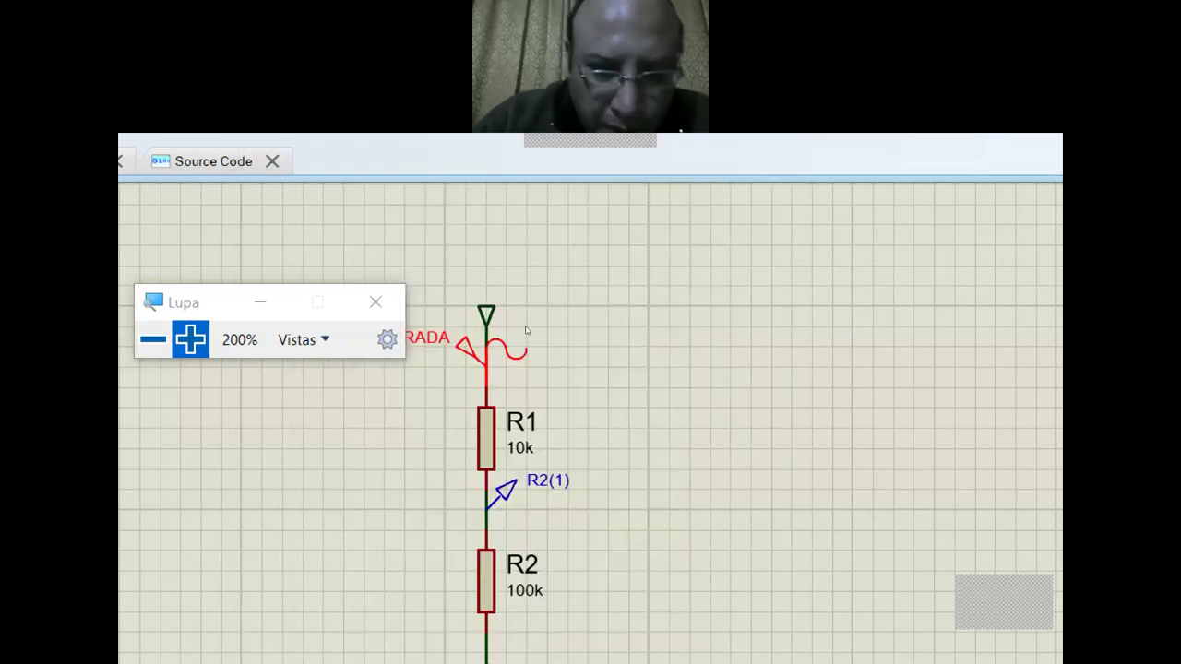
- Rename the voltage probe between R1 and R2 as SALIDA
click(606, 444)
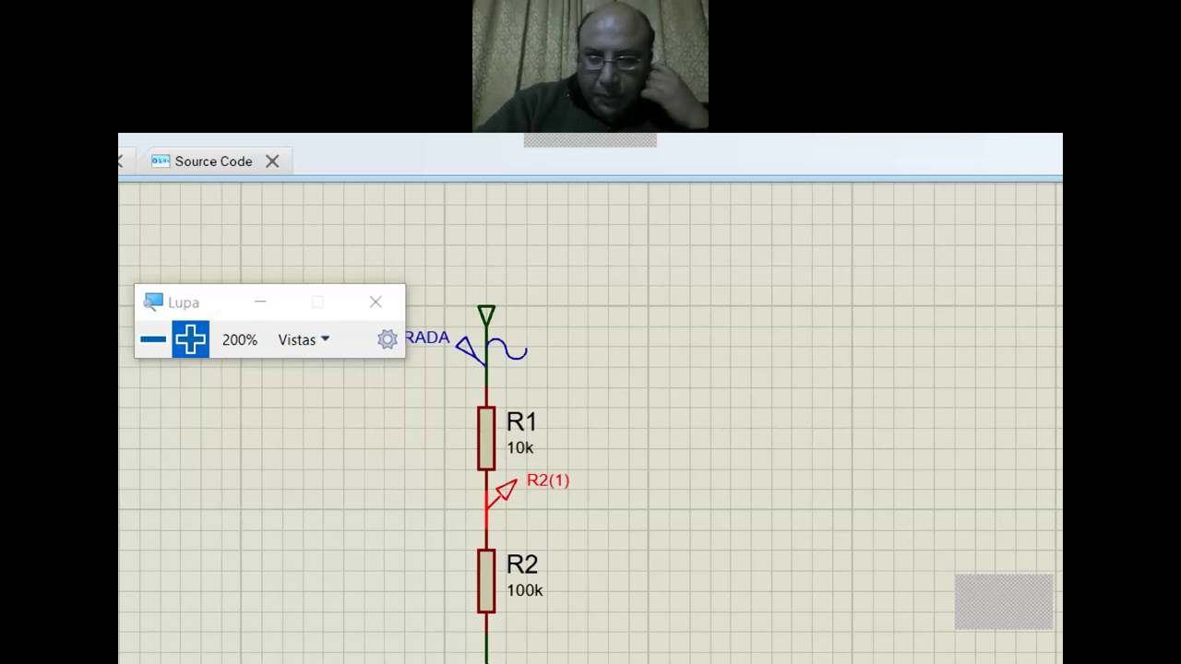
key(ctrl+e)
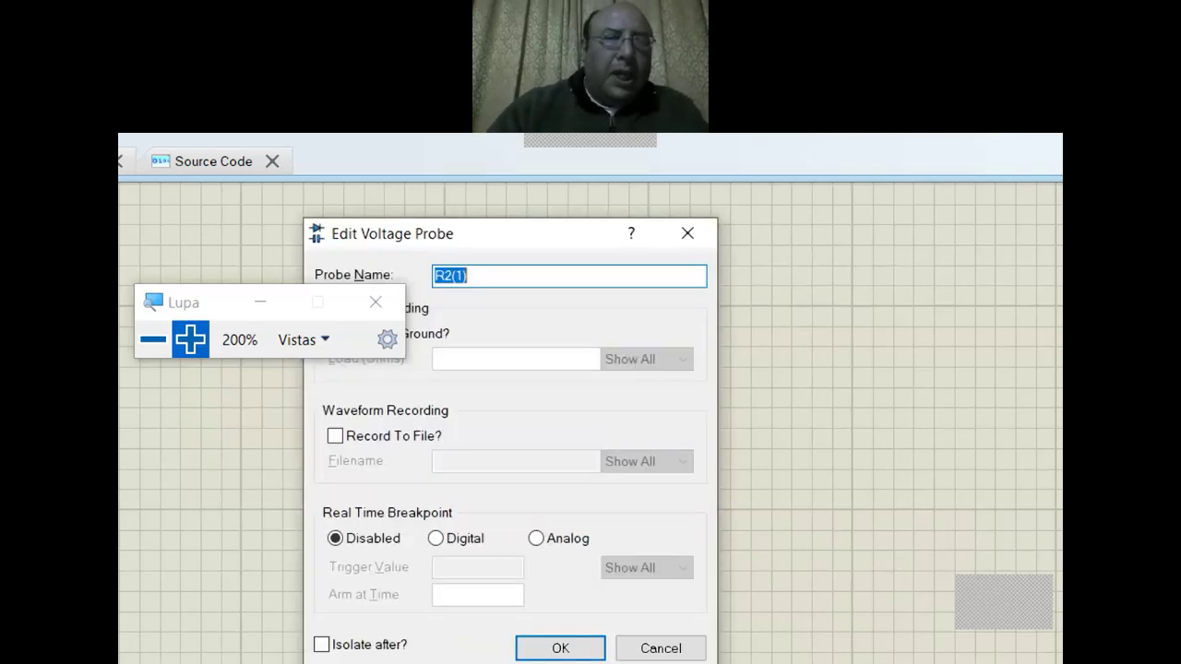
text(SALIDA)
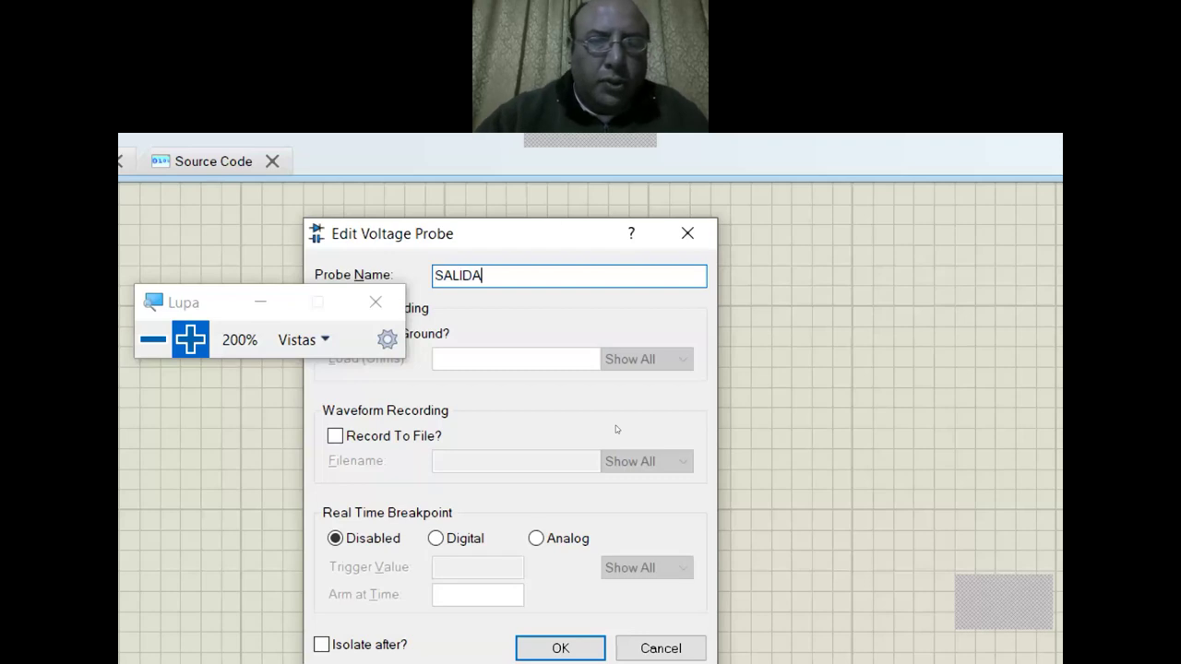
key(Return)
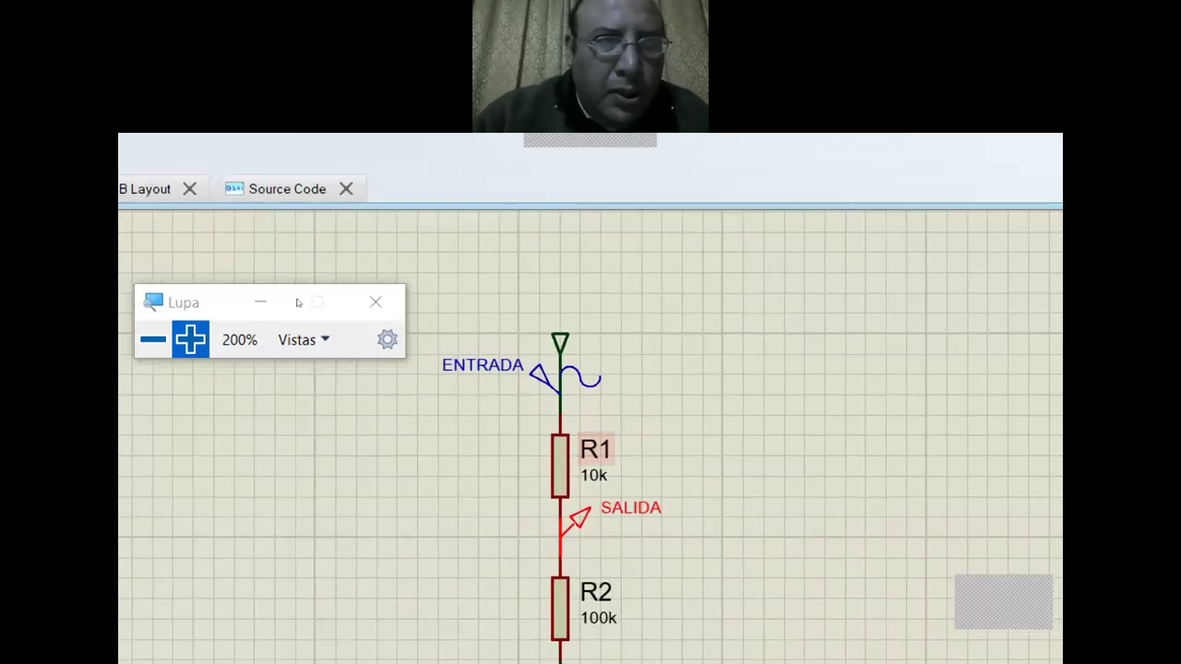
- Run the simulation to read the voltage at the SALIDA probe, and stop it
key(super+minus)
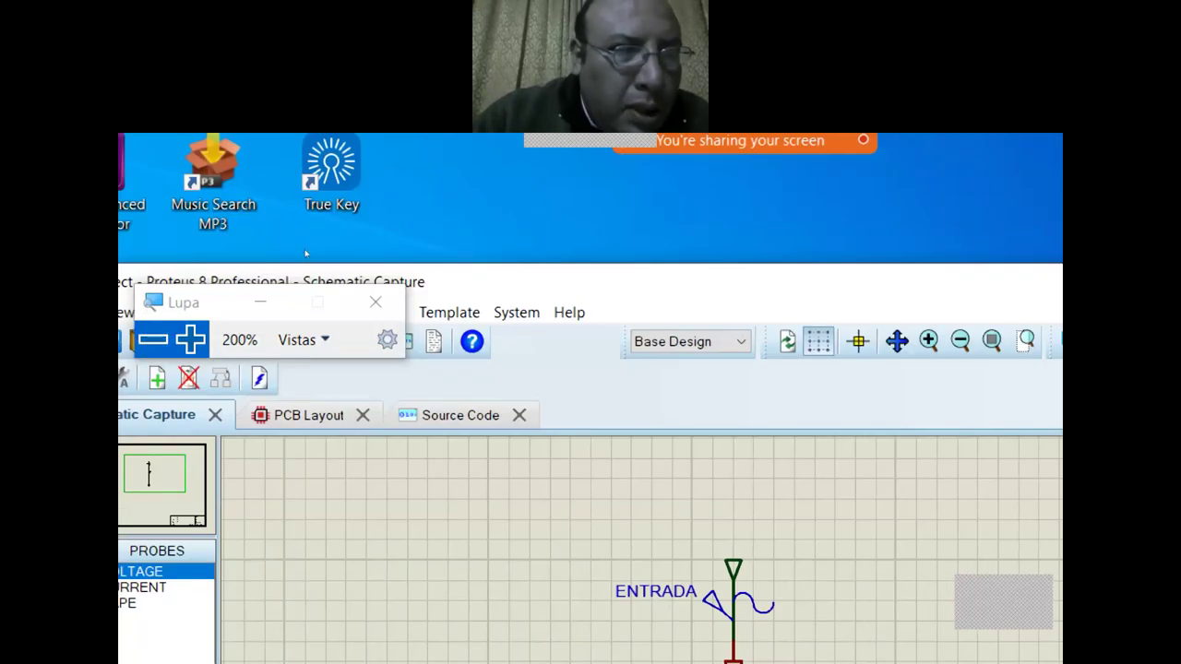
key(super+minus)
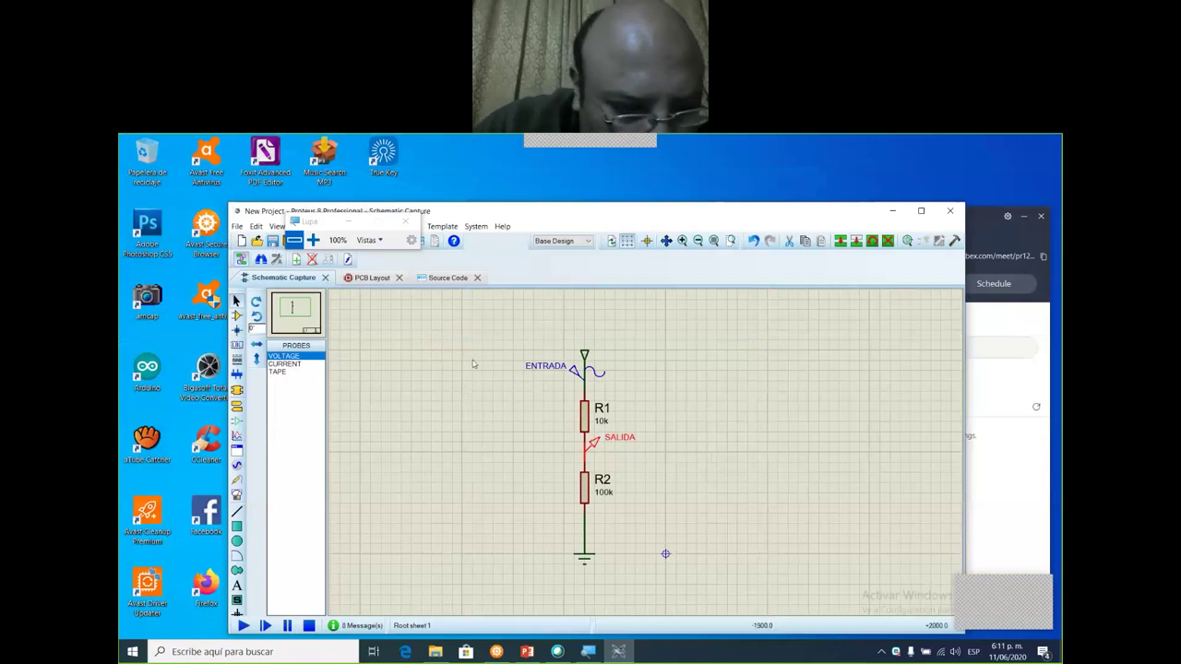
click(243, 625)
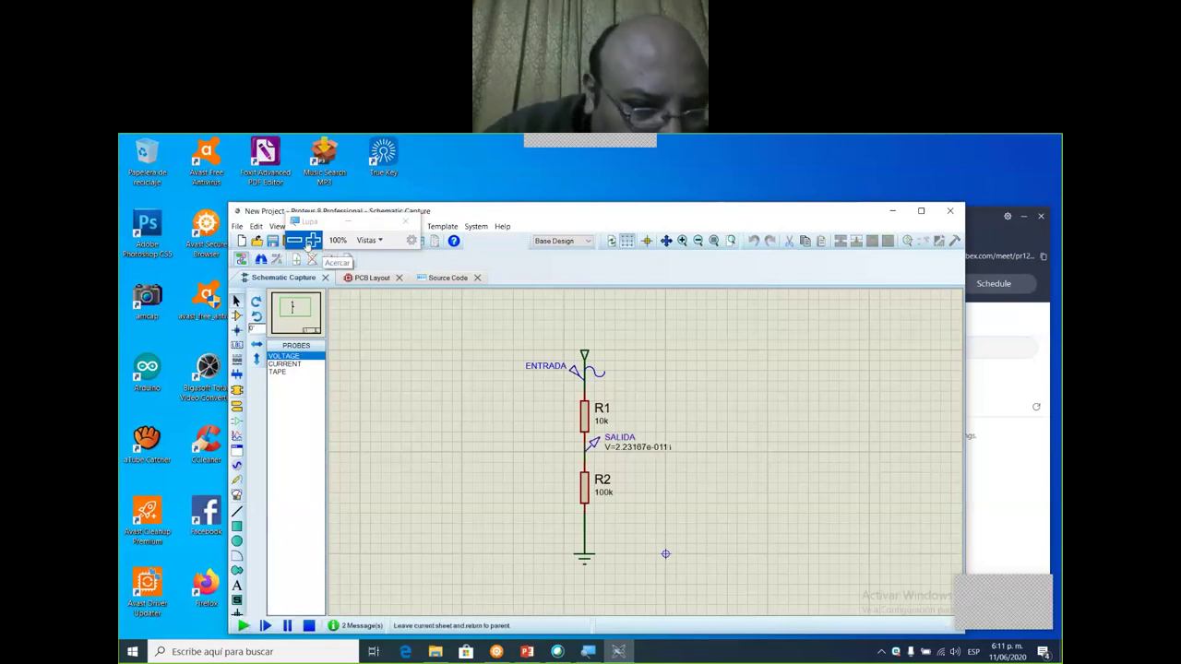
click(309, 626)
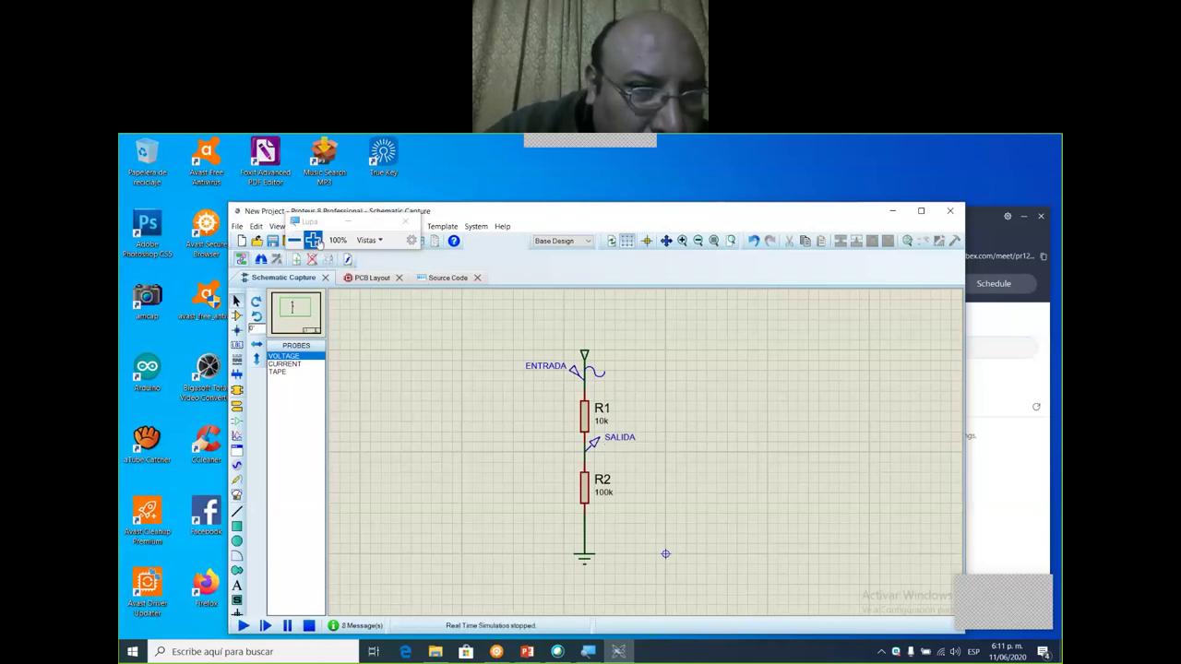
- Run the simulation again with the view magnified to watch the SALIDA reading change, and stop it
click(313, 241)
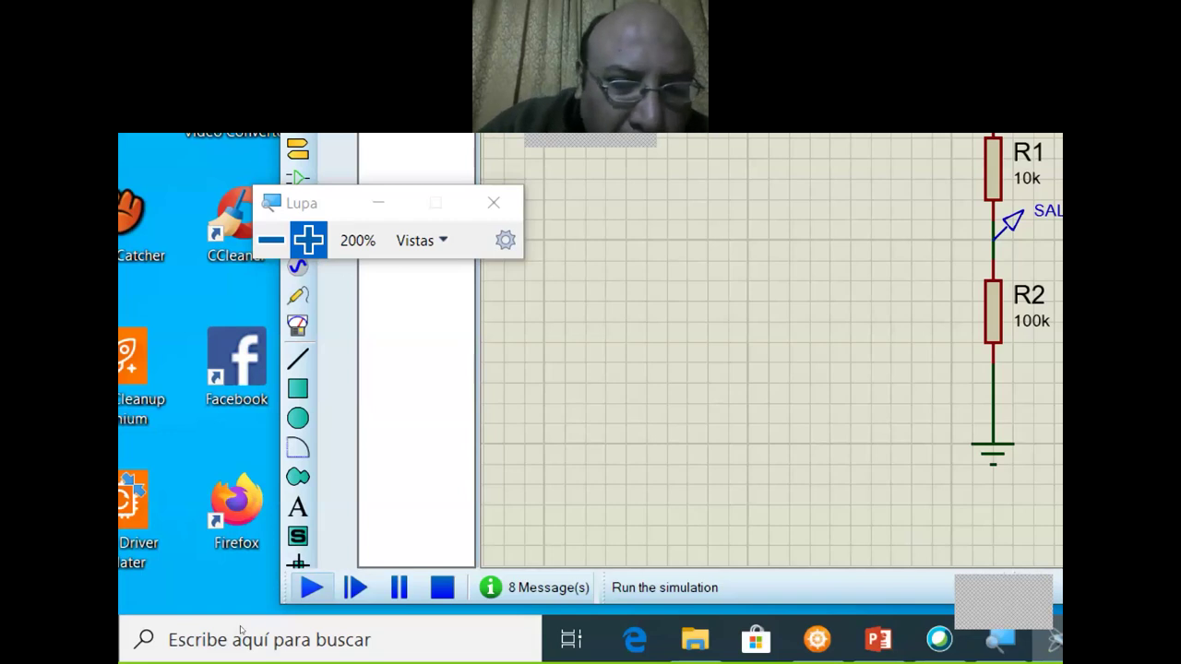
key(F12)
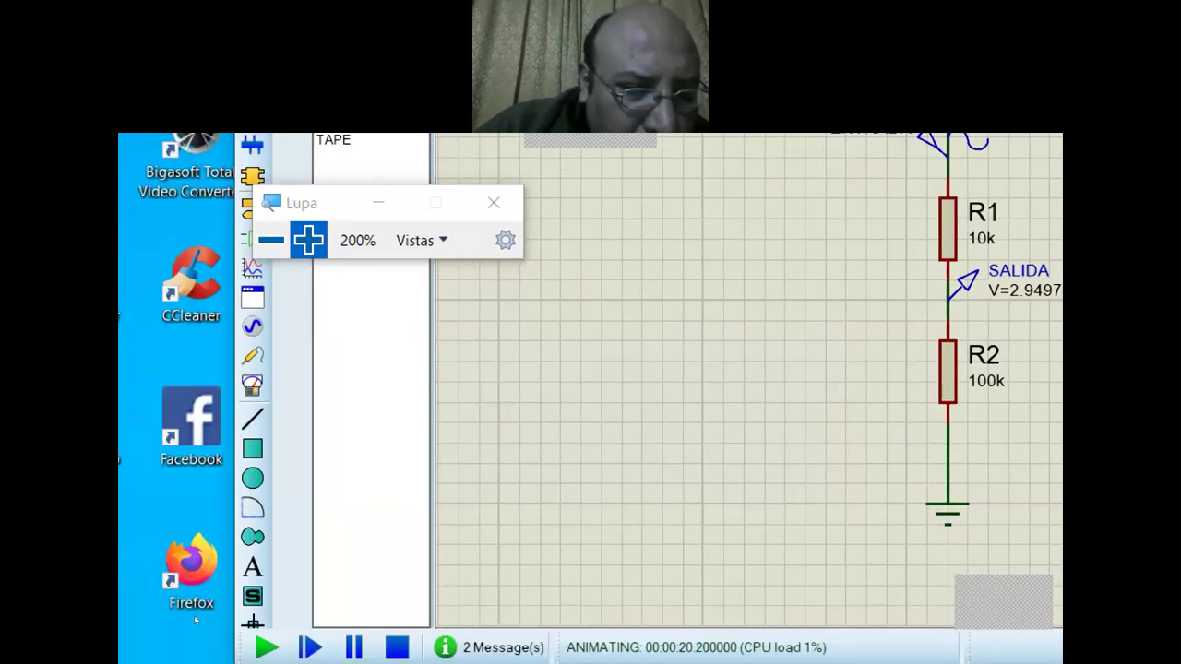
key(shift+Pause)
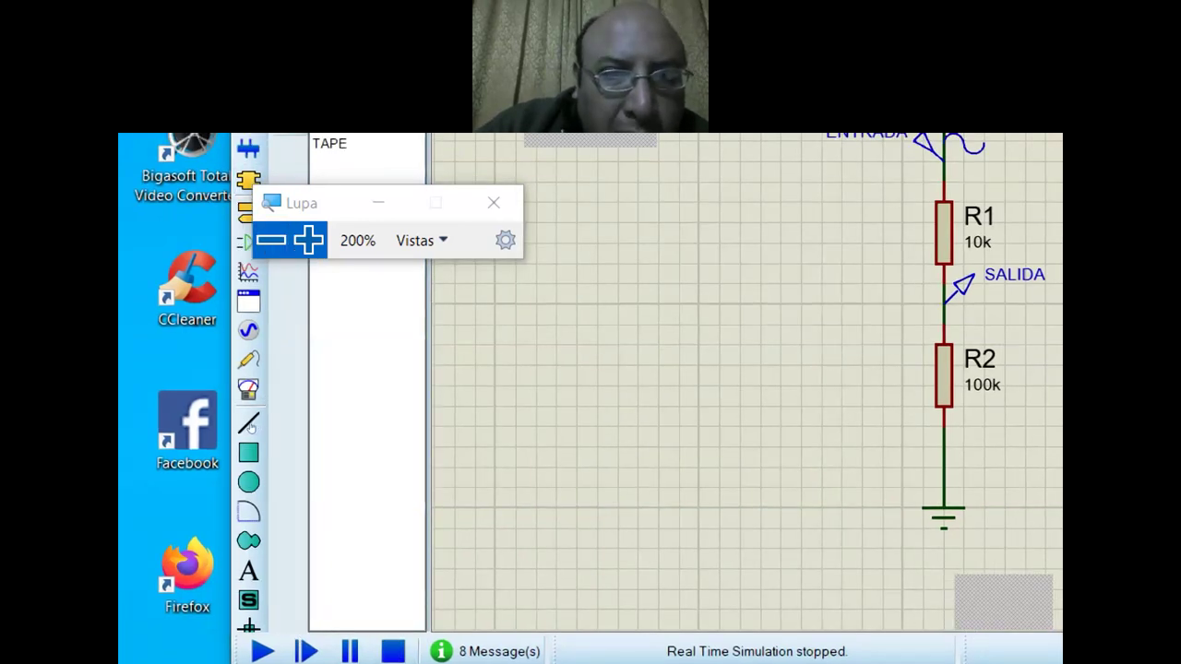
key(super+minus)
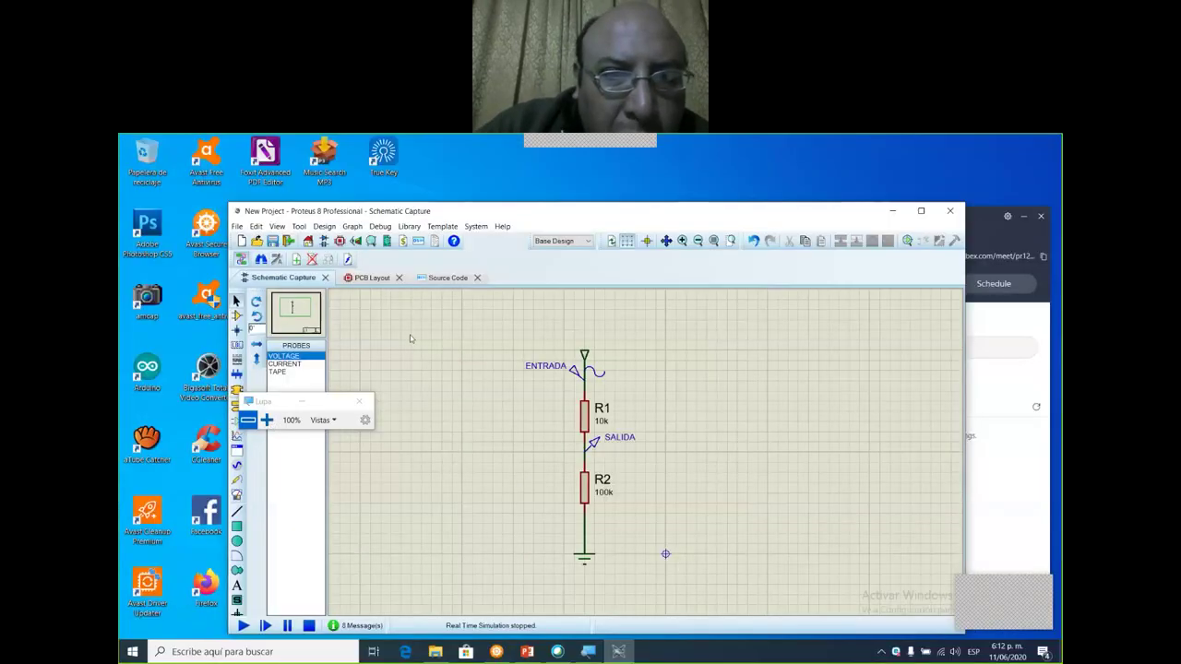
- Set the circuit animation speed to 5 frames per second and try it in the simulation
click(477, 226)
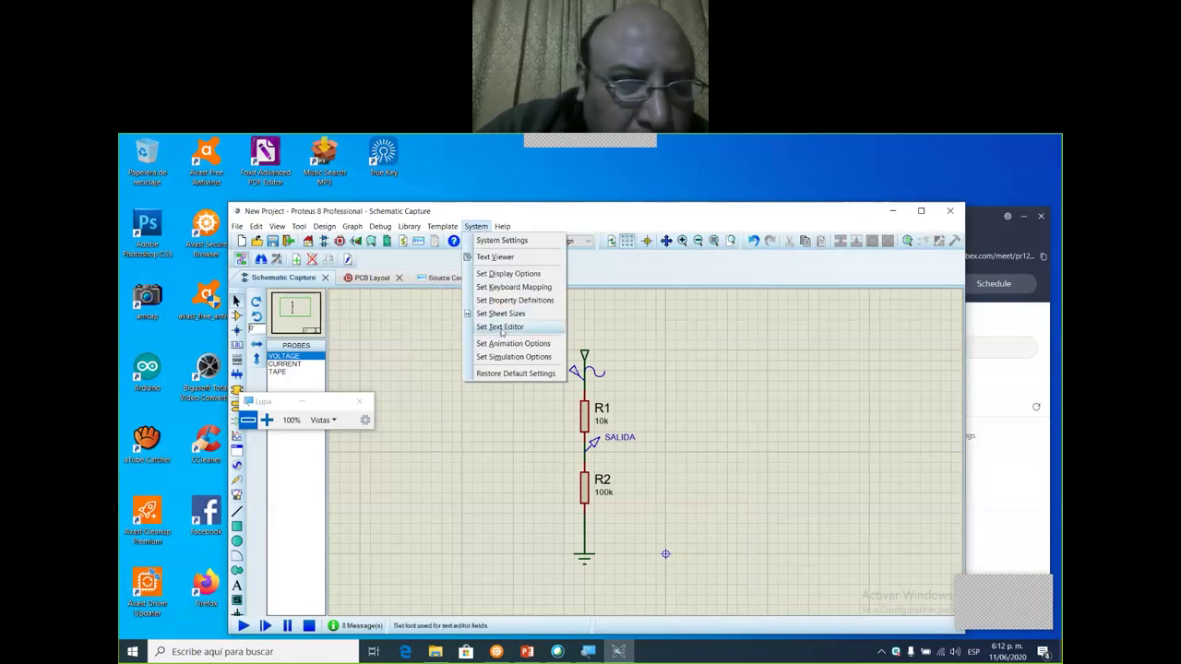
click(274, 429)
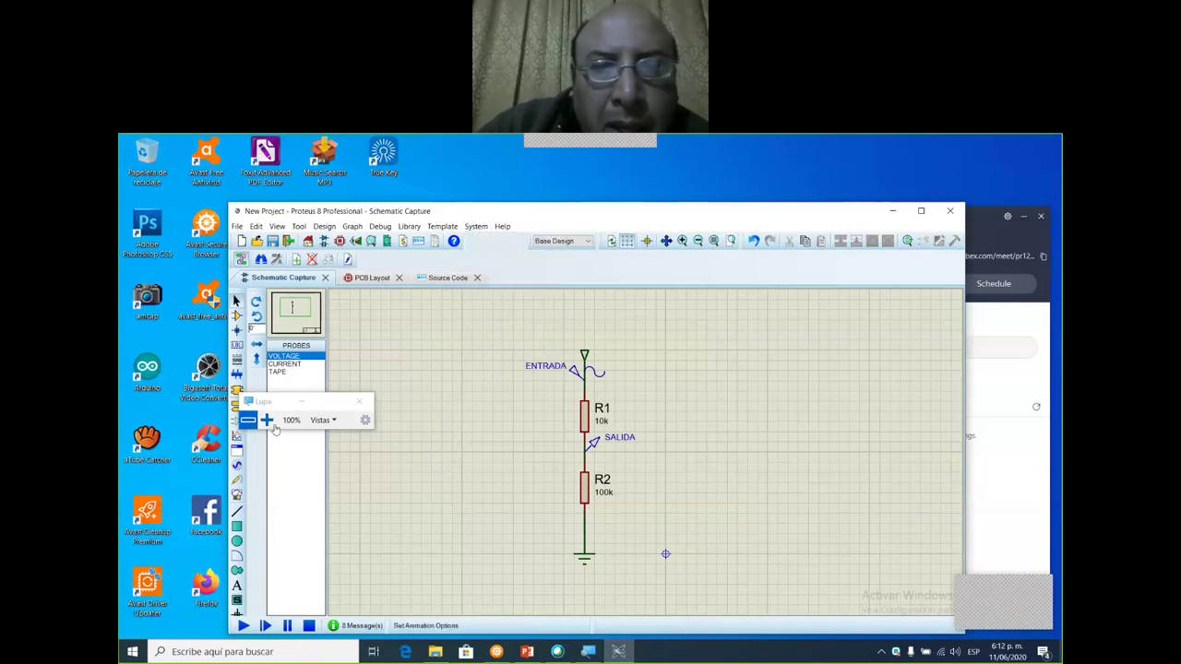
click(266, 421)
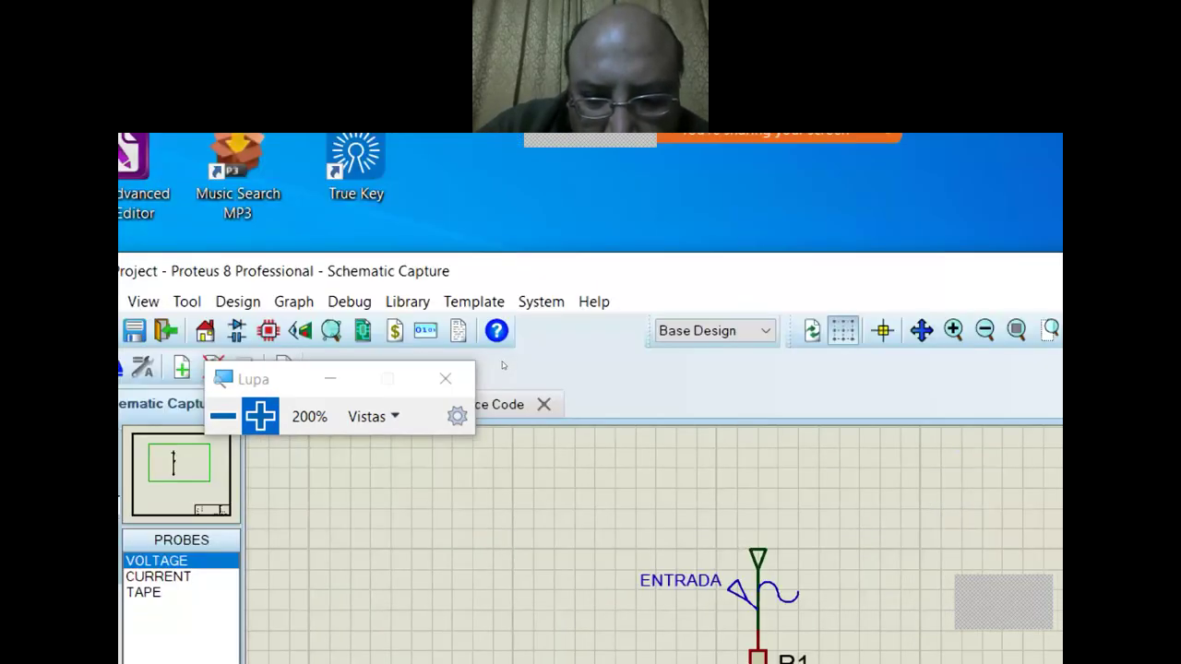
click(541, 302)
click(615, 535)
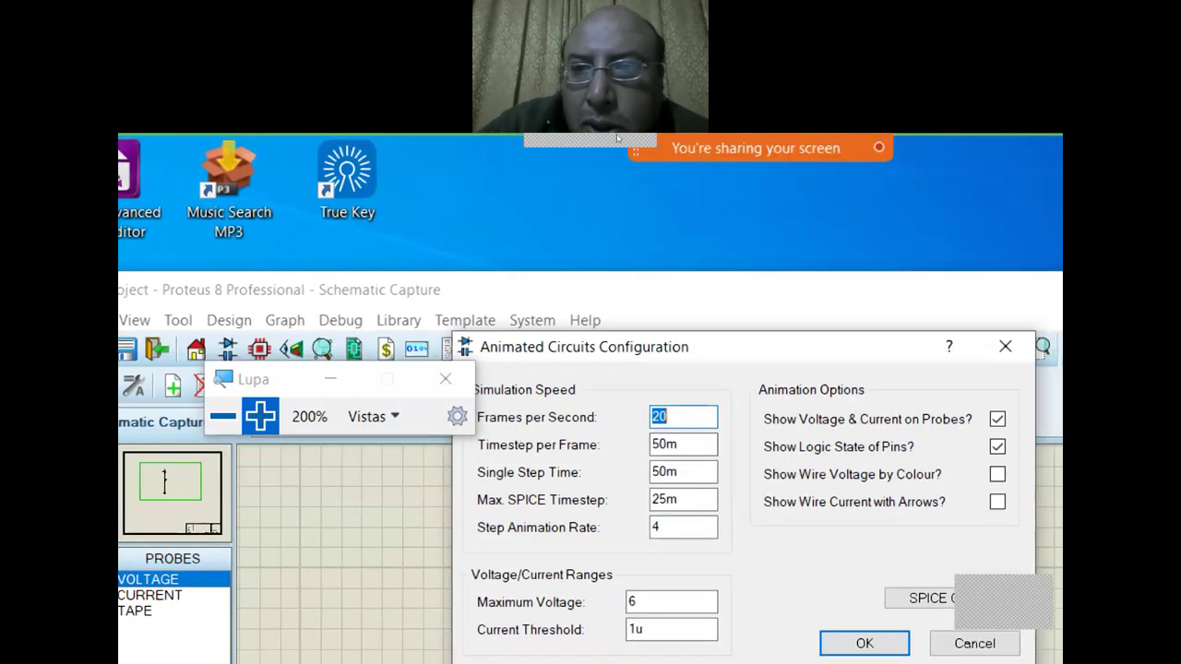
click(893, 166)
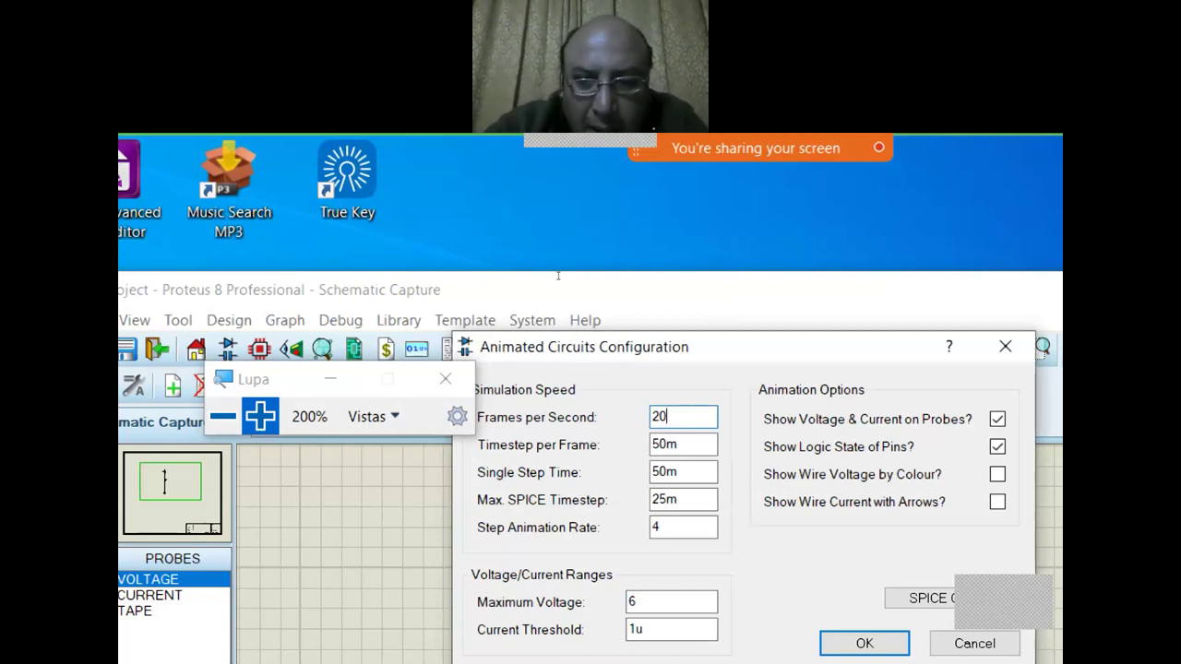
key(ctrl+a)
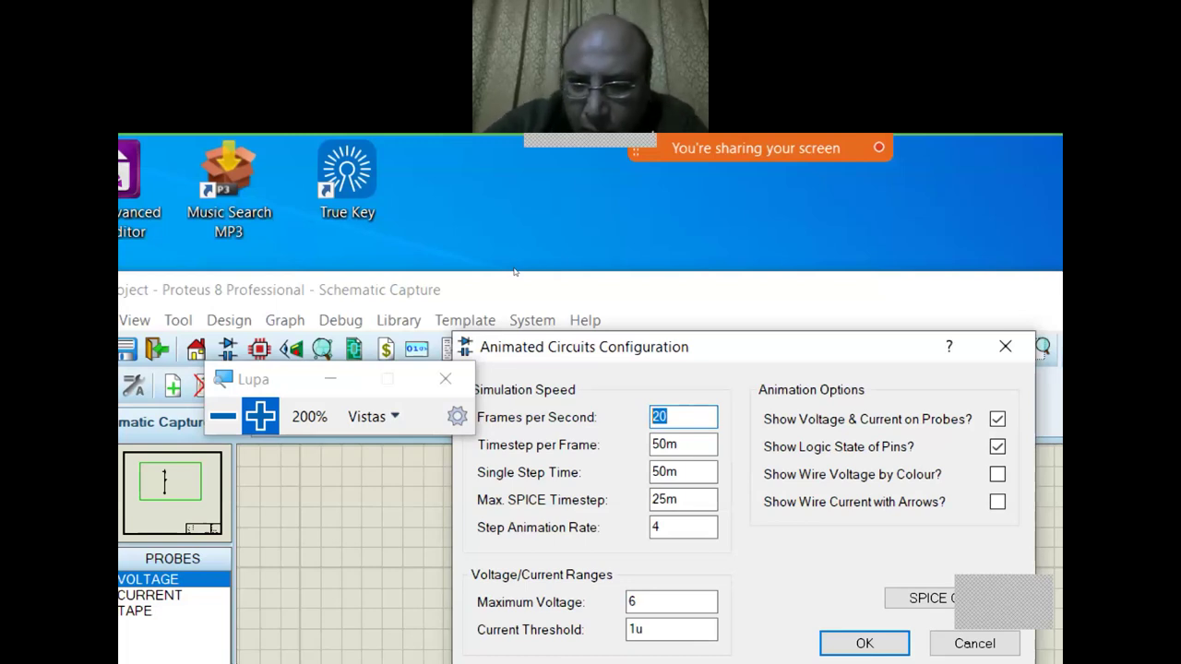
text(5)
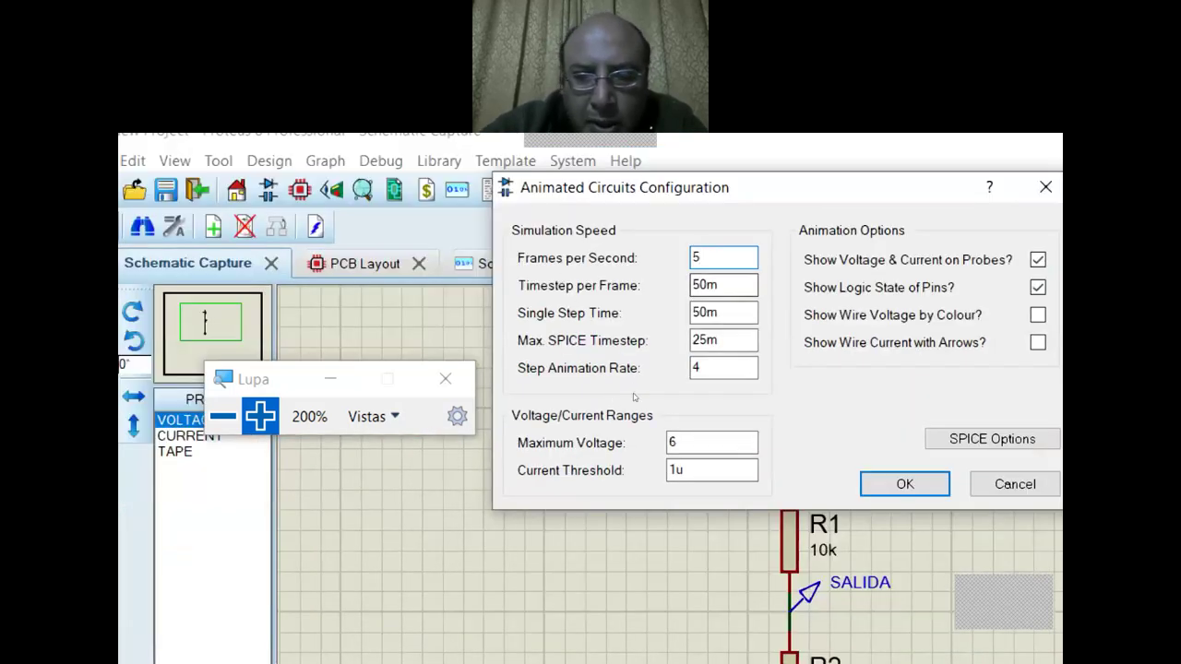
key(Return)
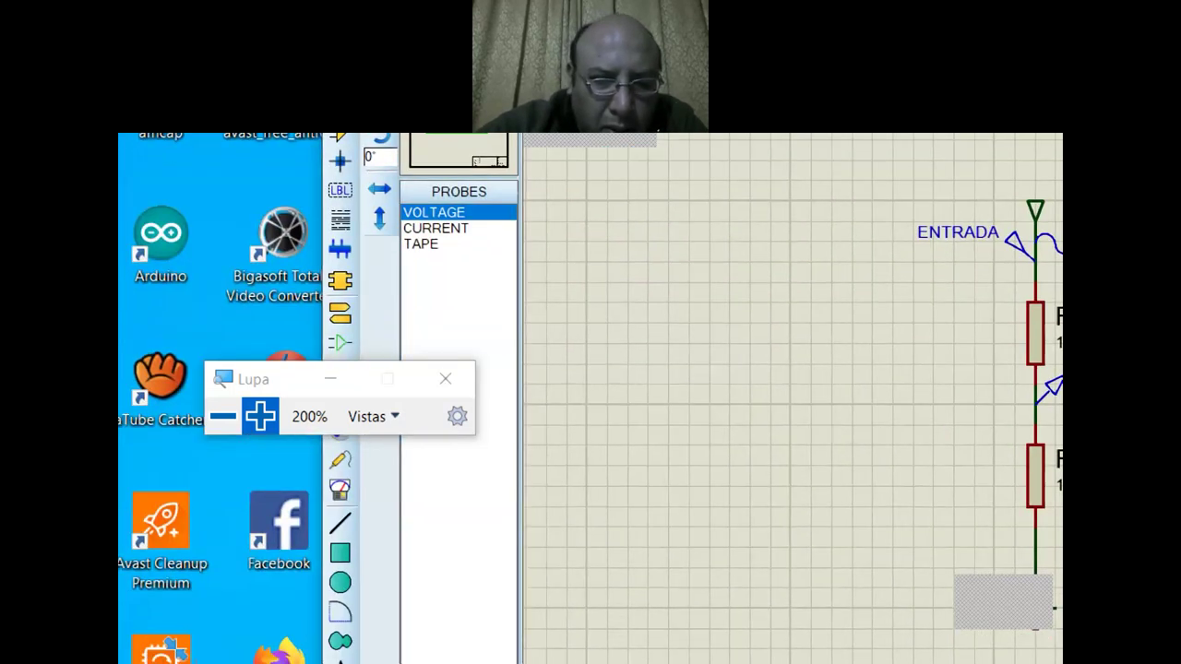
click(369, 587)
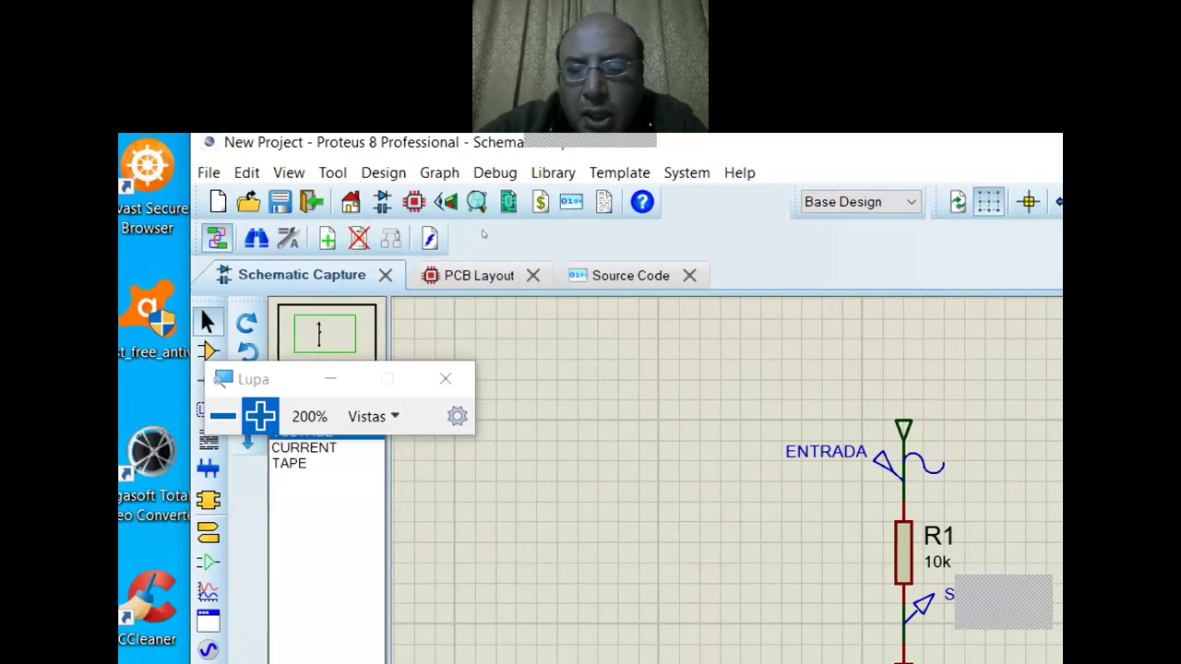
- Set the circuit animation speed to 1 frame per second
key(alt+y)
key(Up)
key(Up)
key(Up)
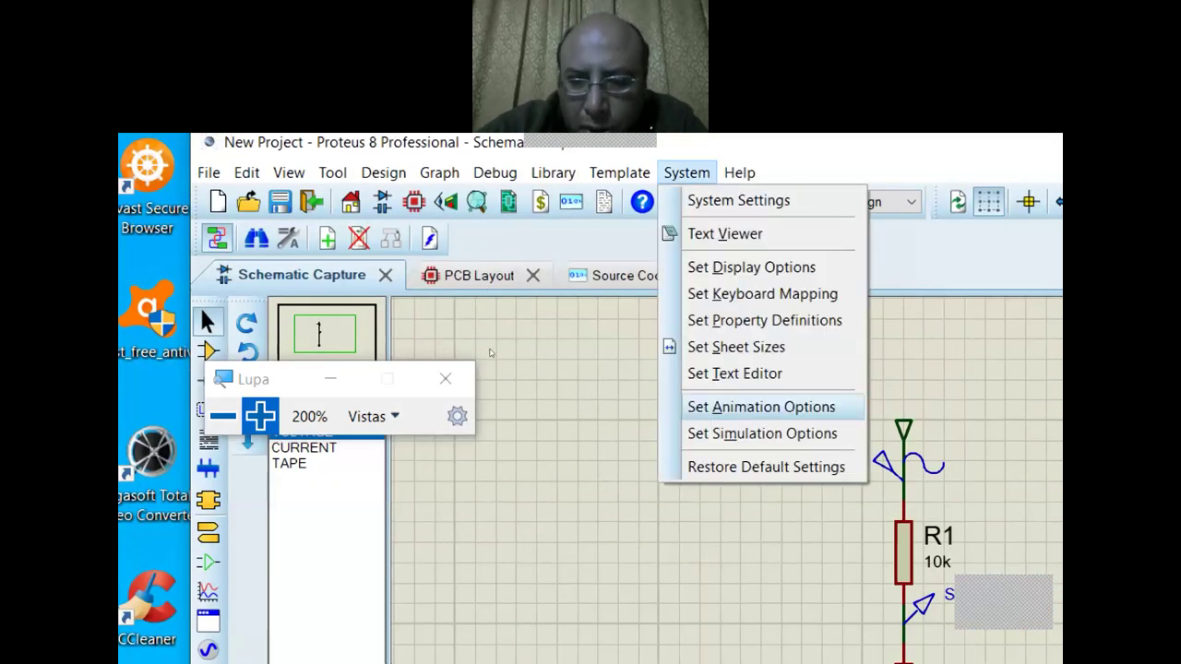
key(Return)
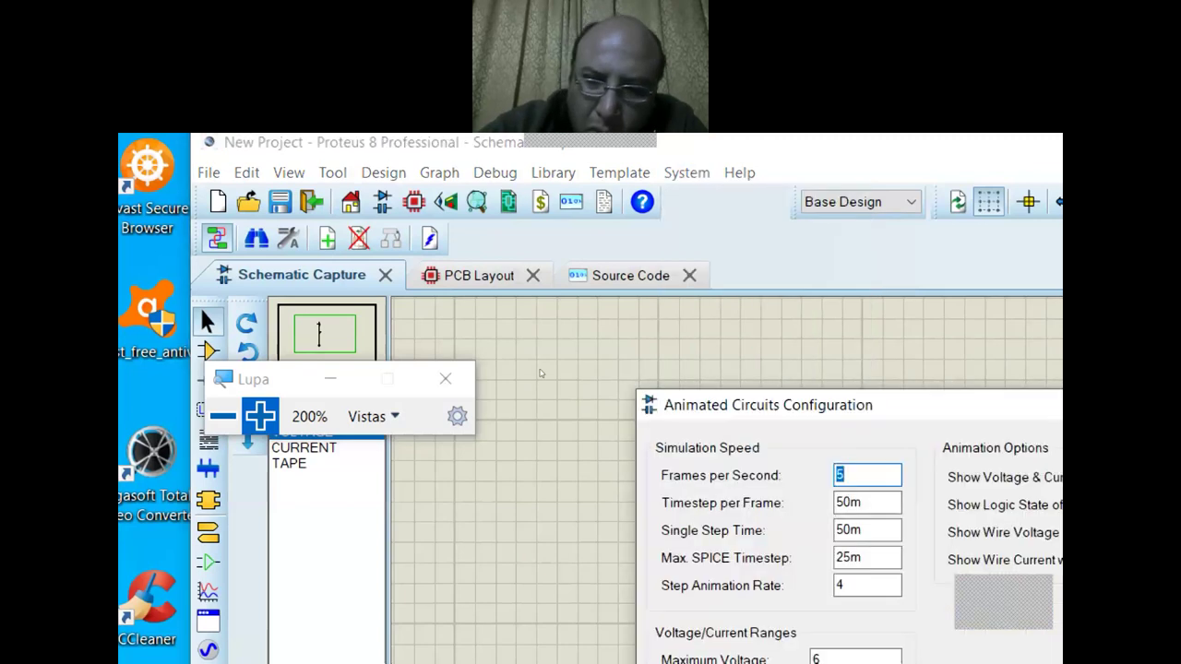
text(1)
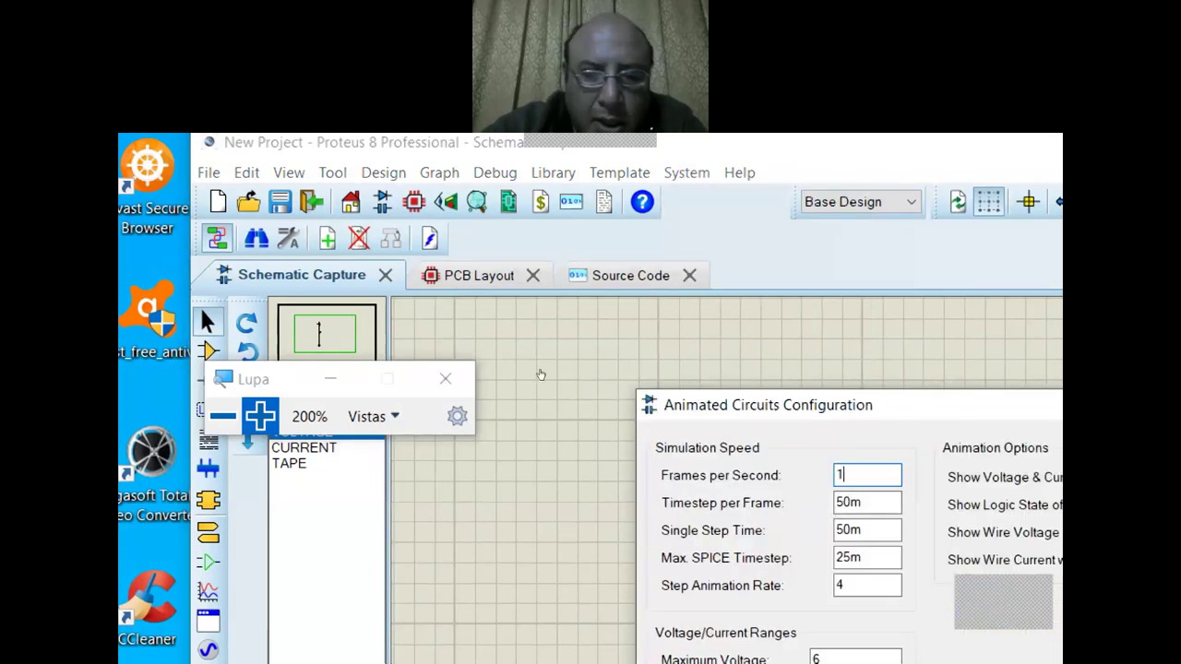
key(Return)
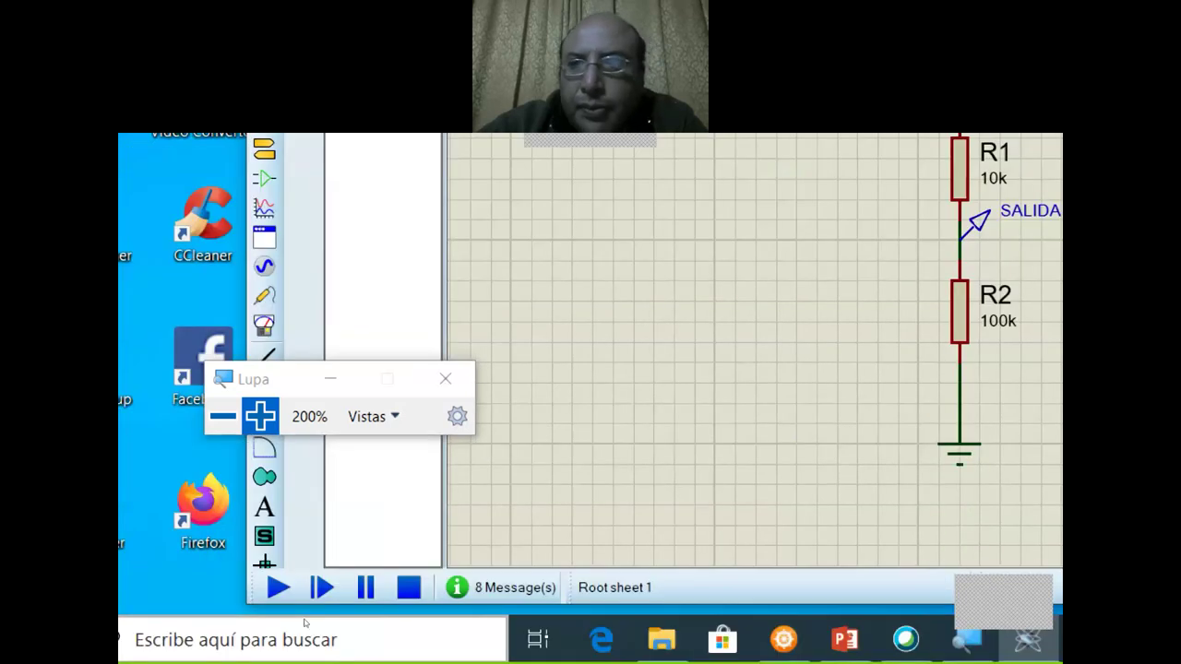
- Run the simulation at the new animation speed to observe the SALIDA voltage, and stop it
click(278, 588)
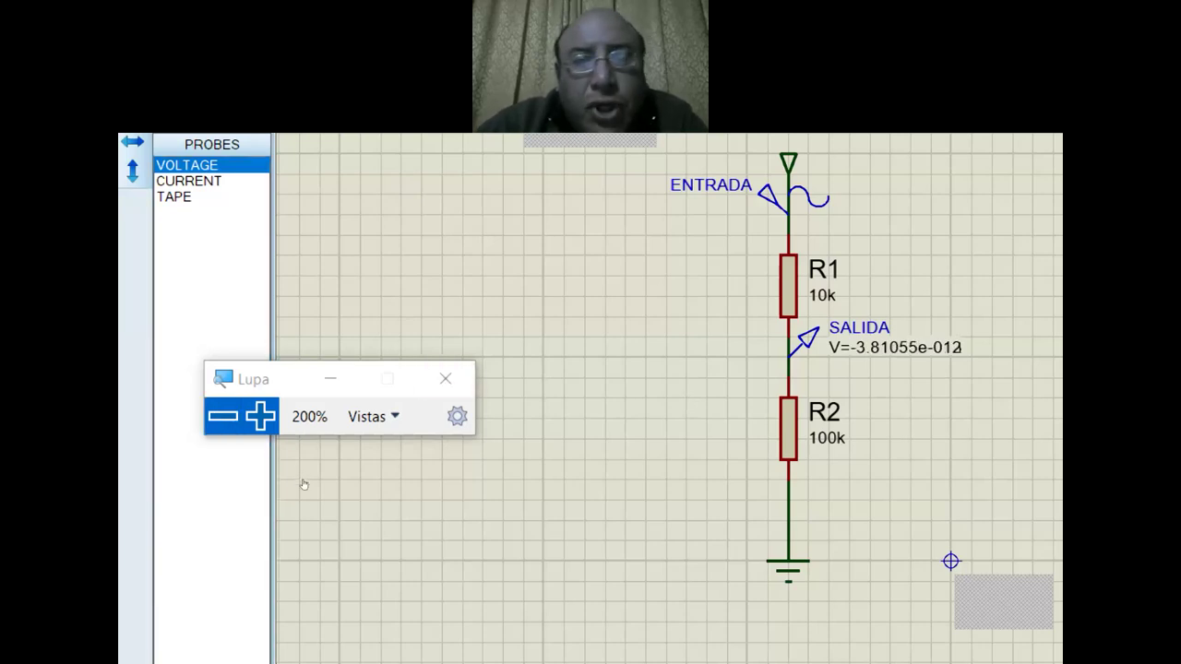
click(223, 417)
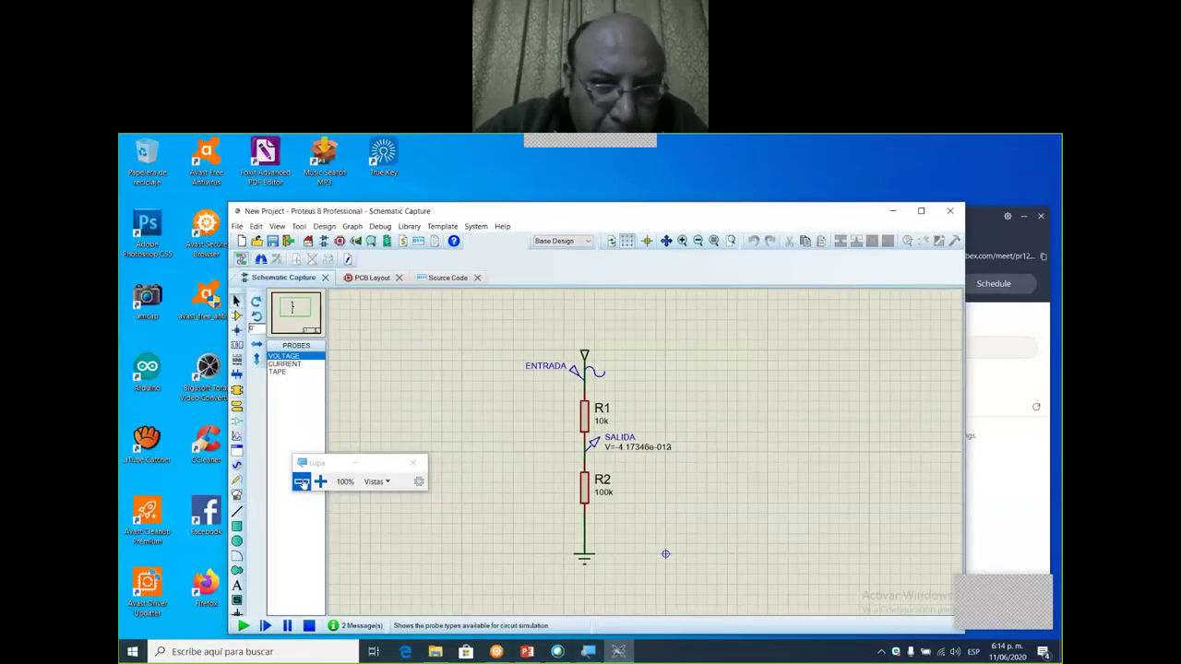
key(shift+Pause)
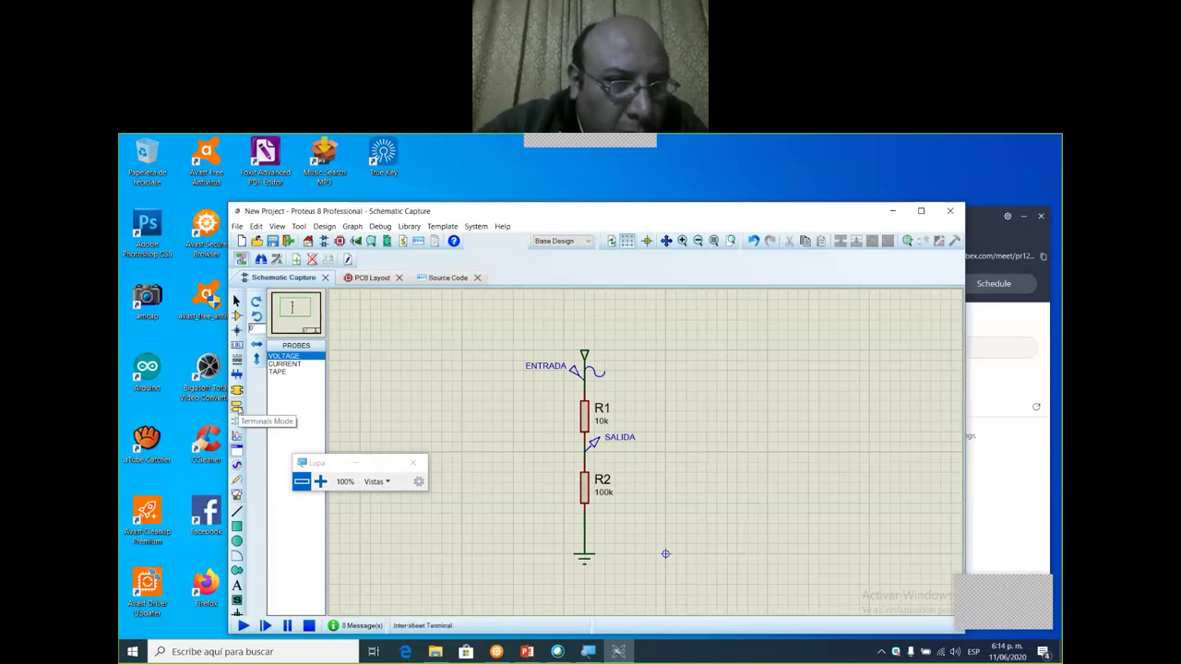
- Place an analogue graph on the empty sheet area to the right of the voltage divider
click(236, 413)
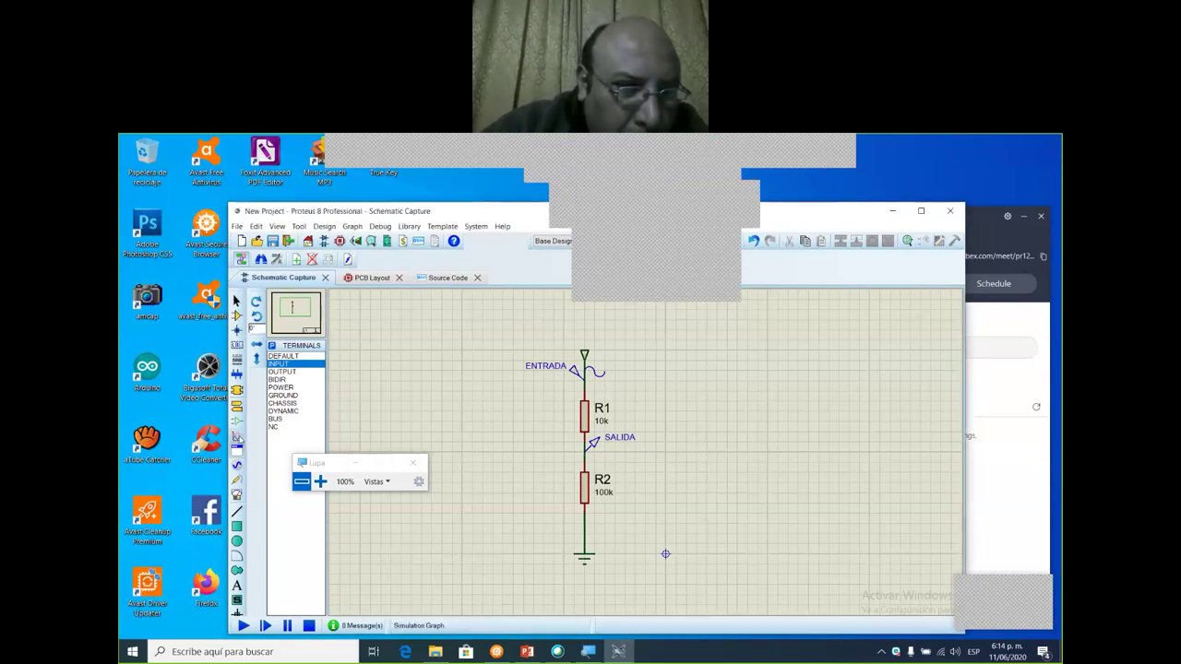
click(237, 436)
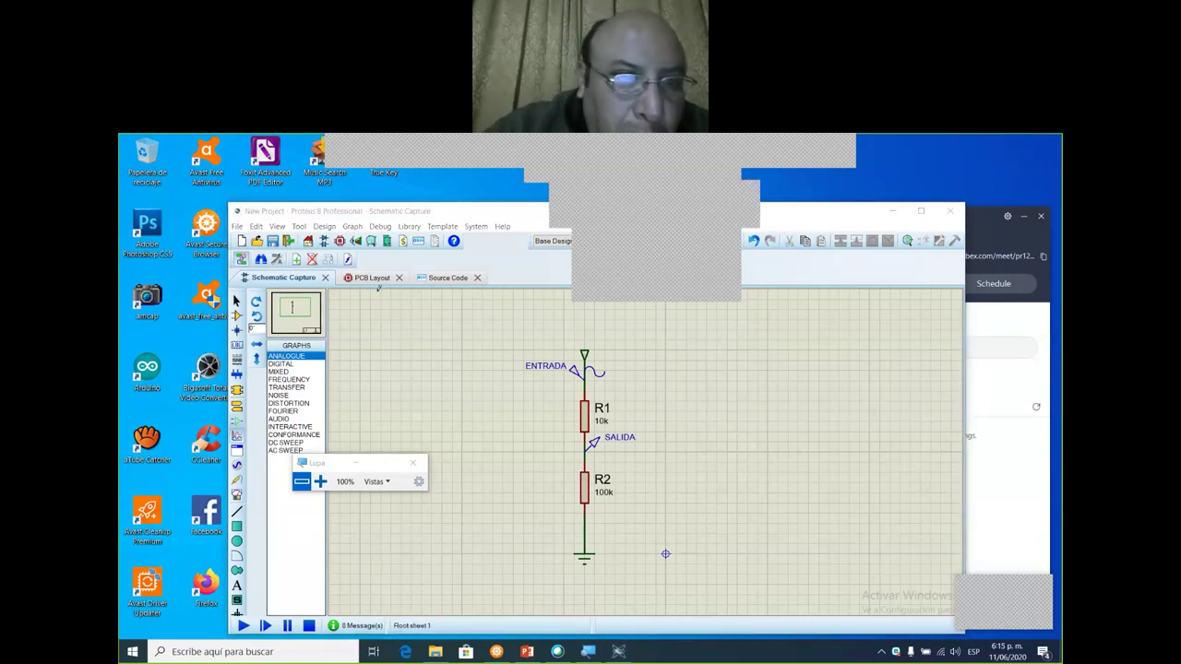
click(320, 481)
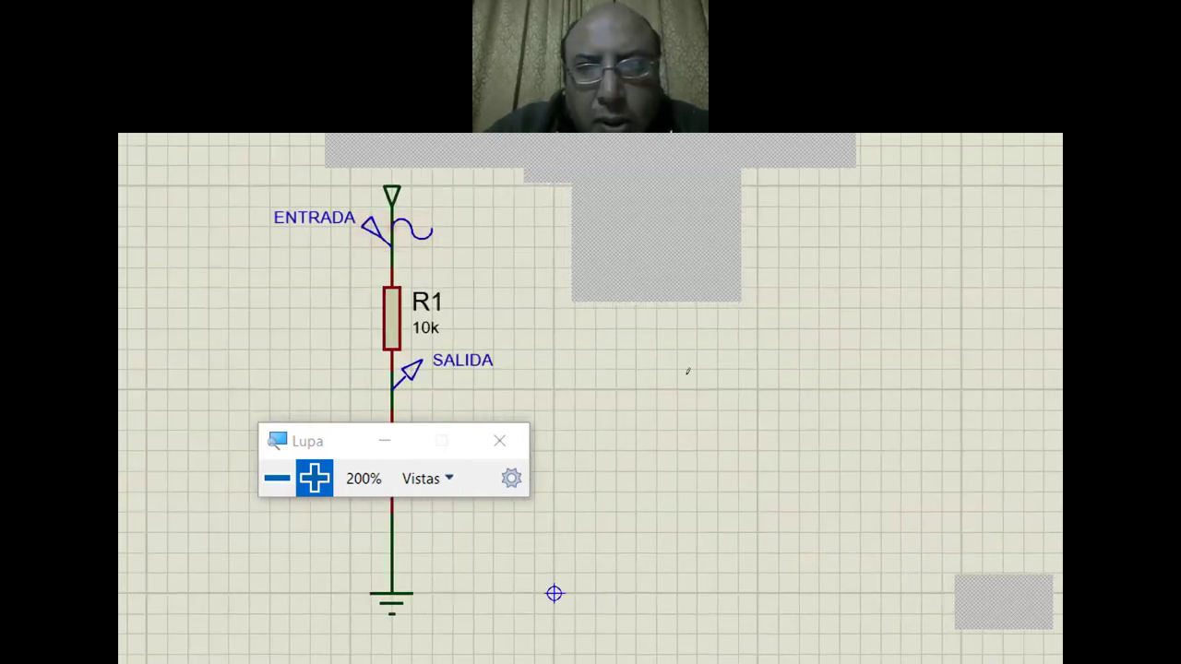
drag(688, 400, 868, 493)
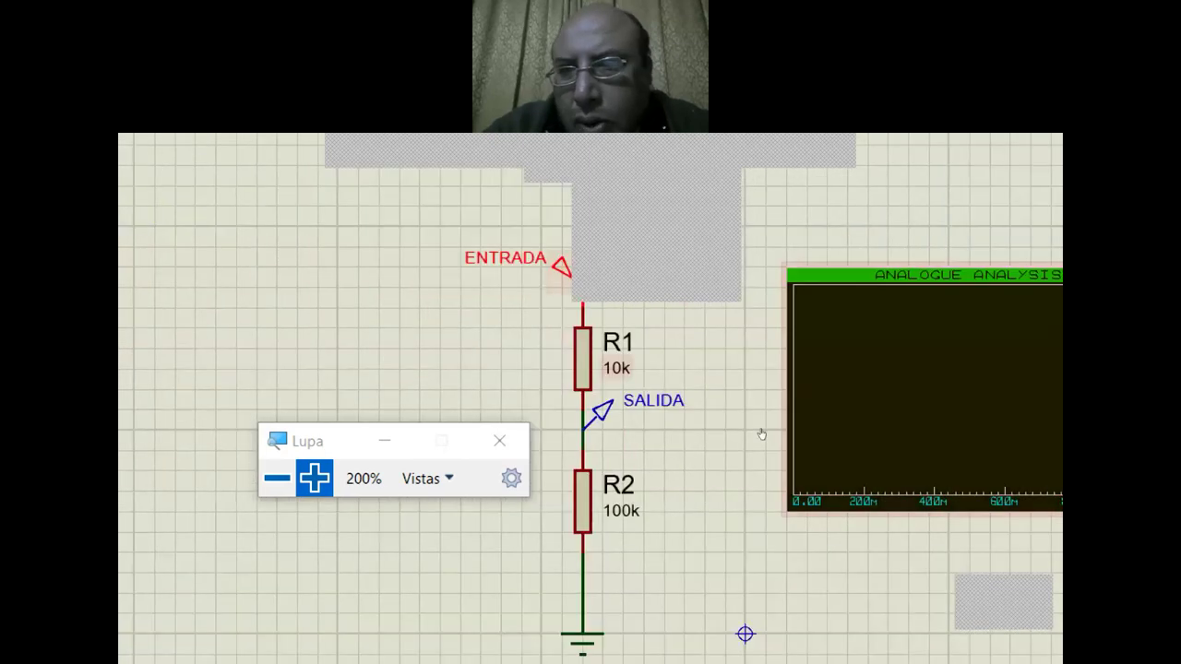
- Add the ENTRADA generator and the SALIDA probe as traces on the analogue graph
click(765, 436)
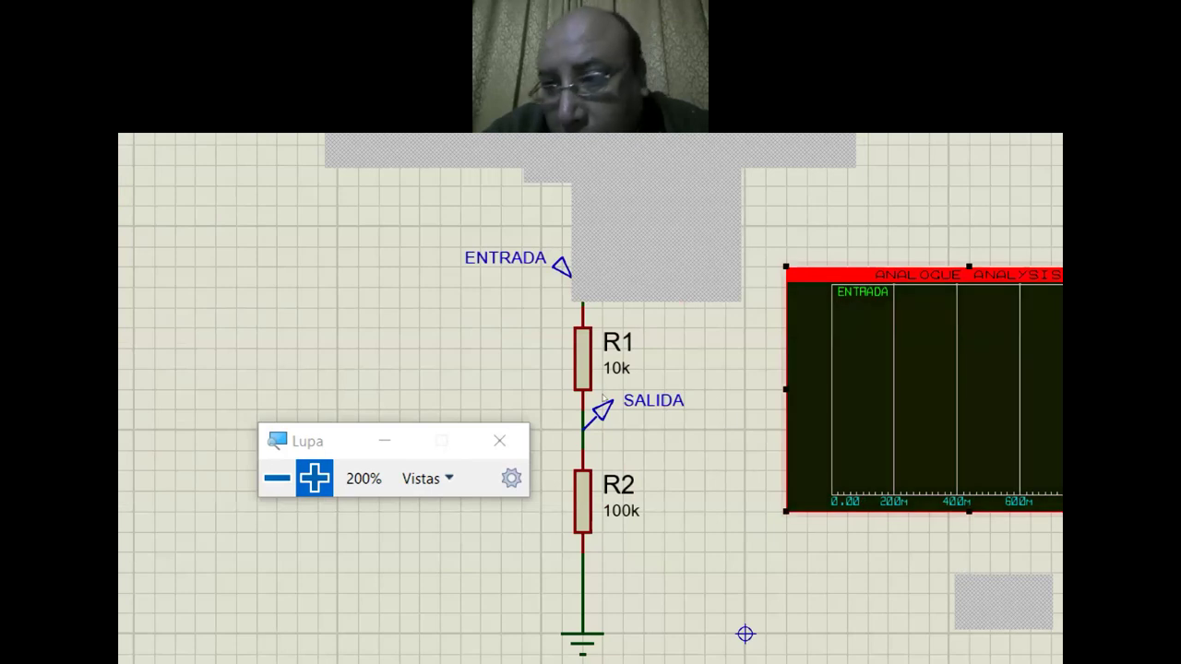
click(725, 338)
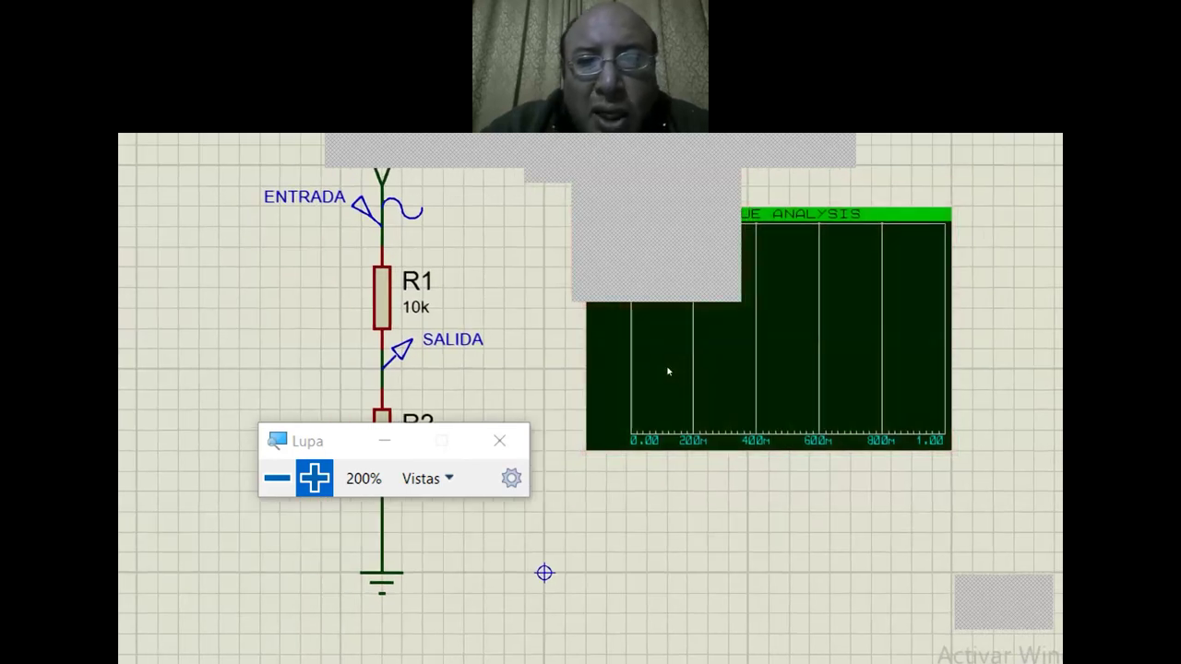
click(755, 429)
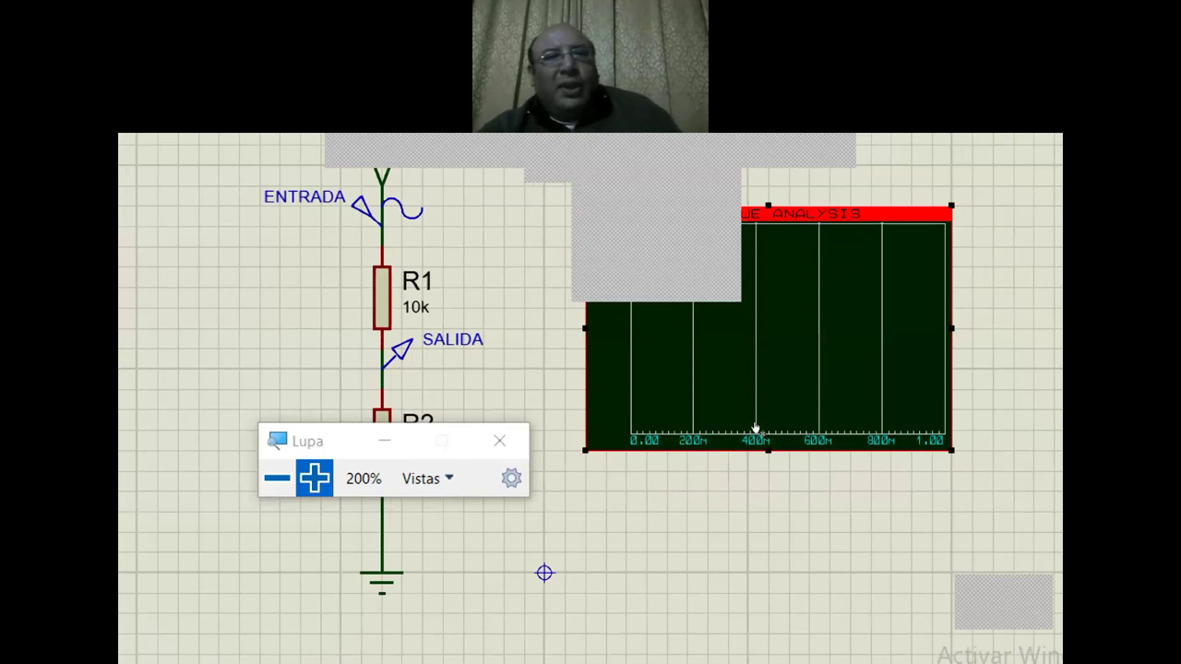
click(552, 376)
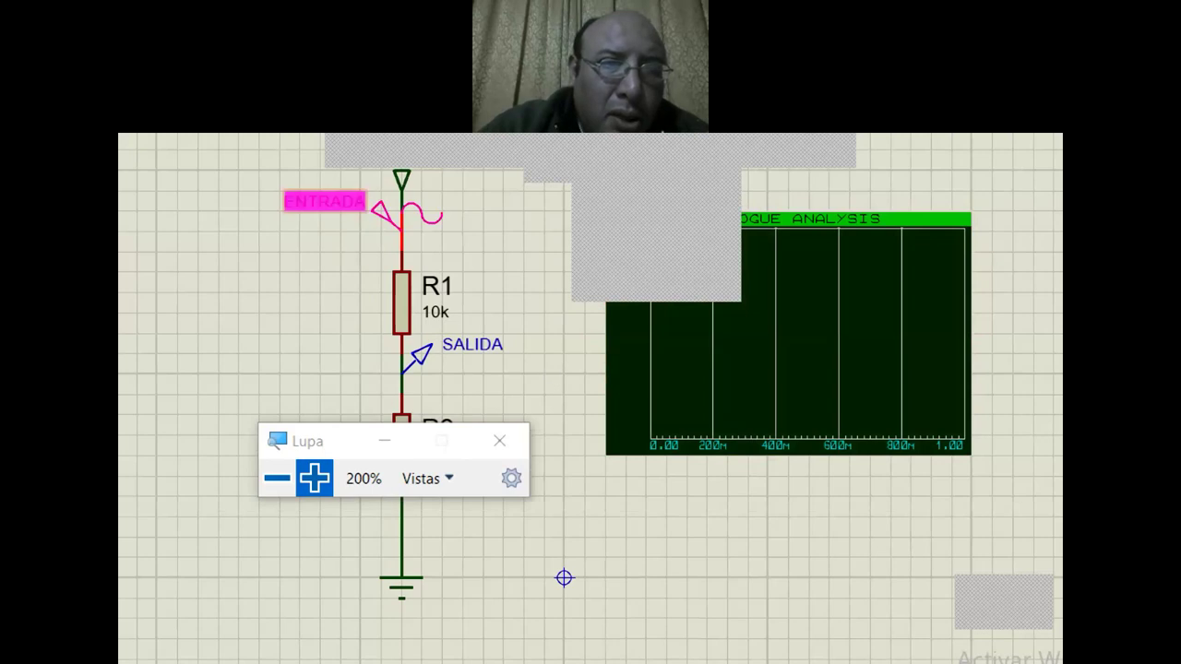
drag(507, 263, 793, 302)
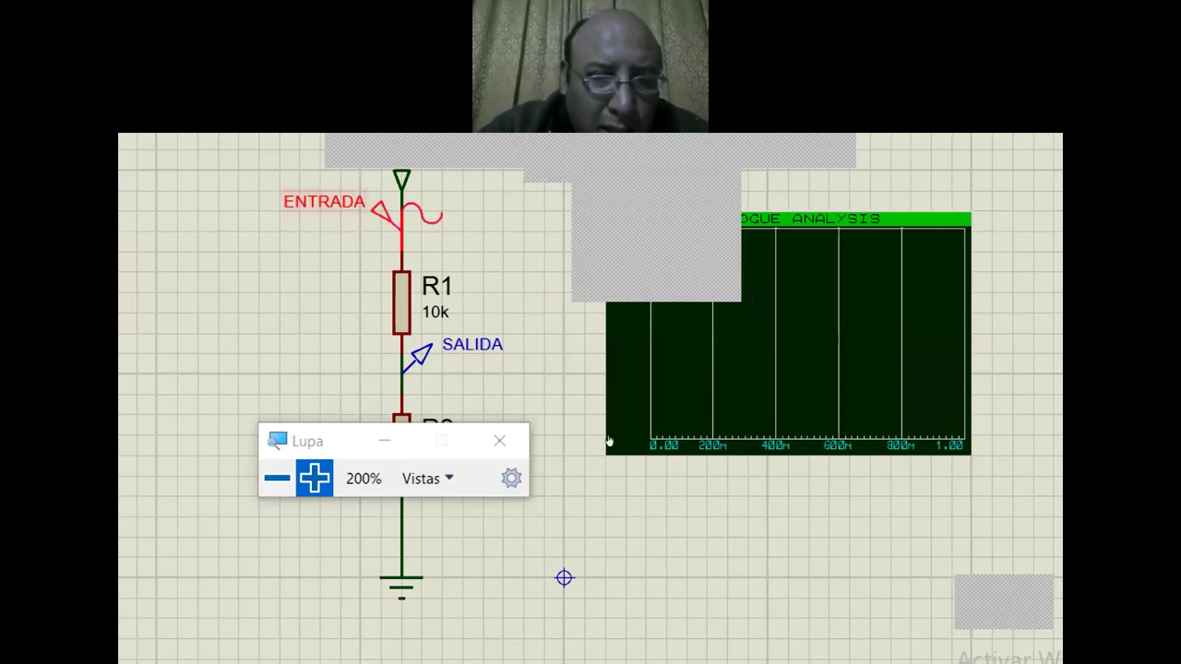
click(472, 344)
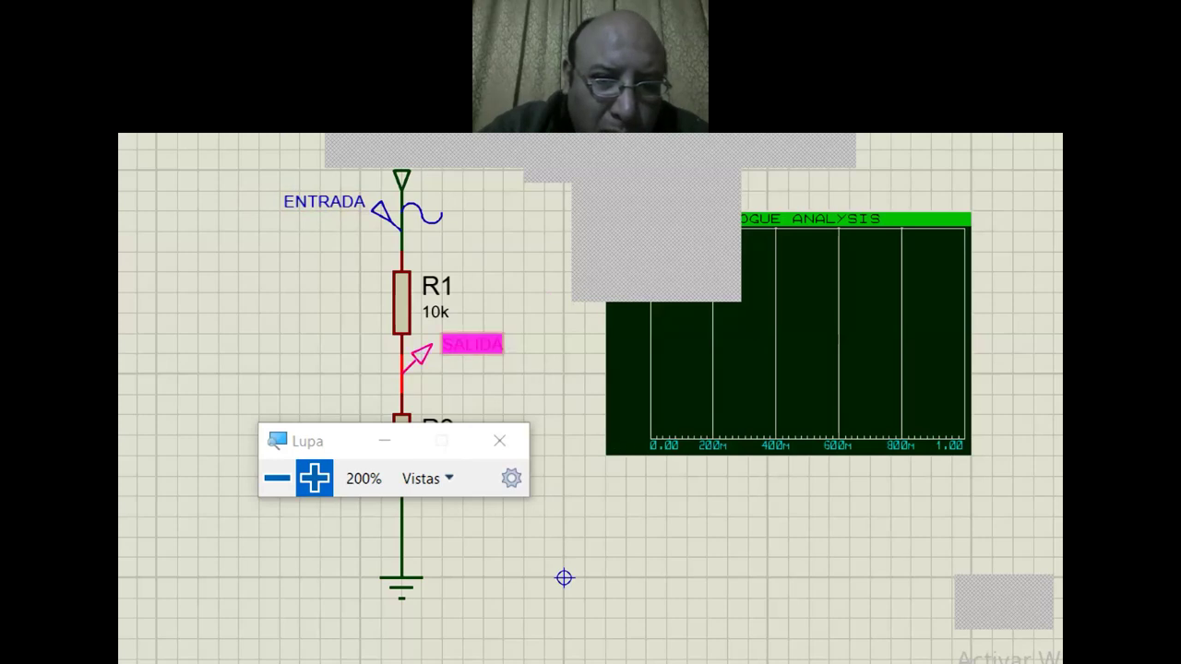
drag(472, 344, 675, 319)
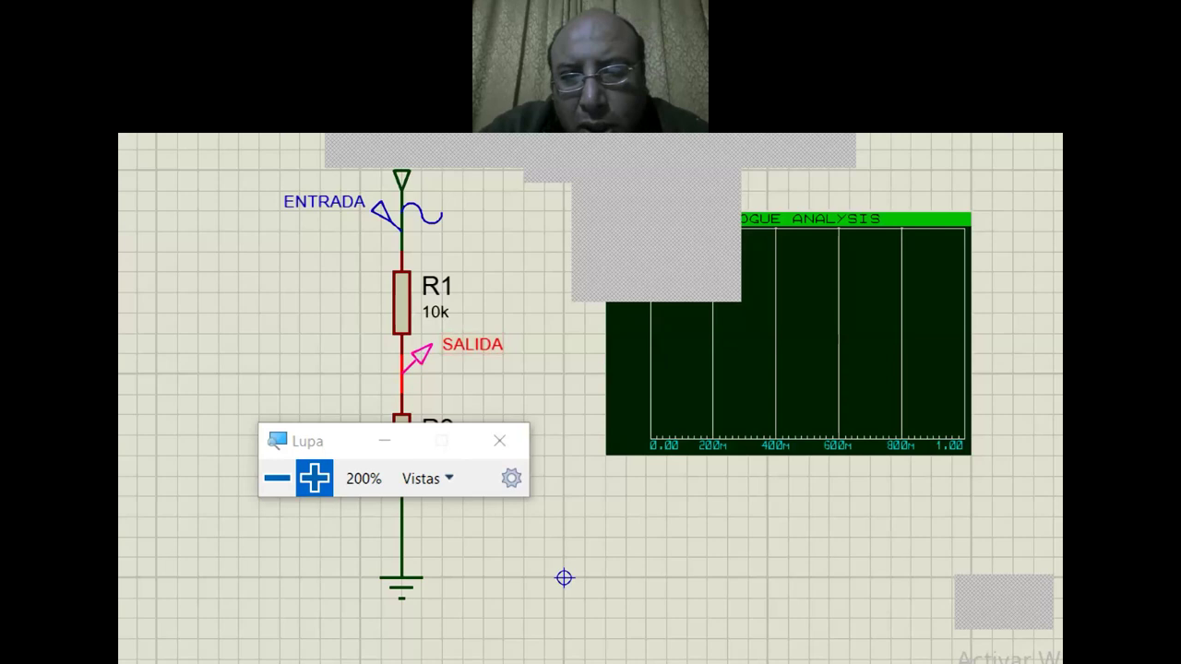
click(717, 421)
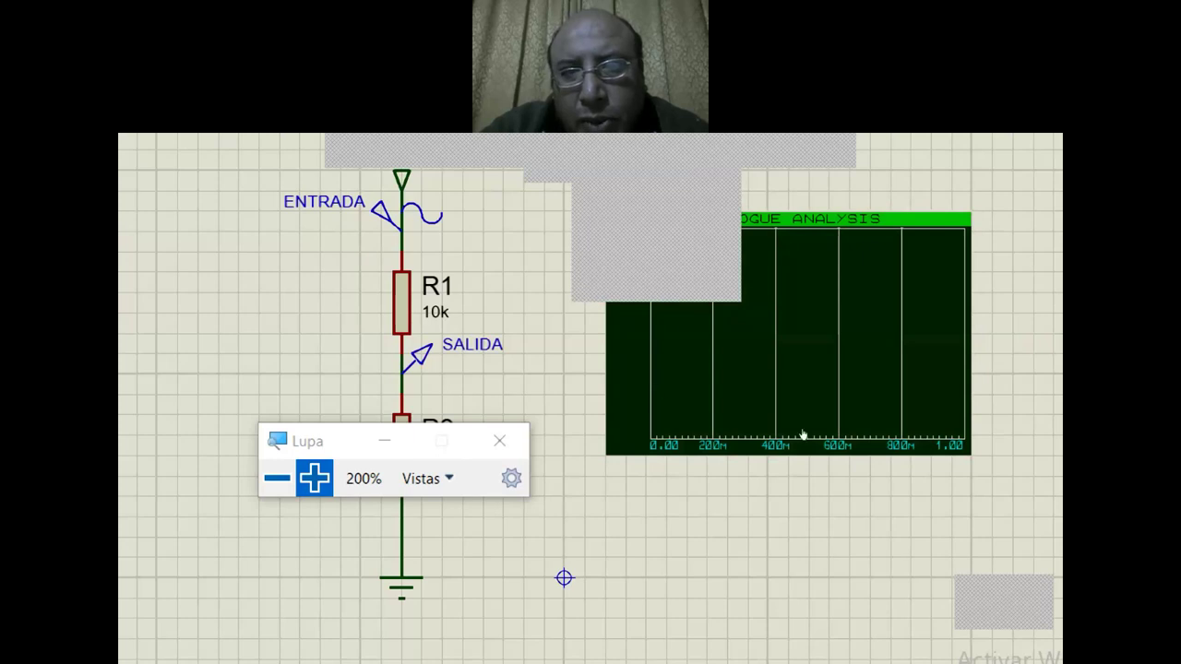
- Simulate the analogue graph to plot the ENTRADA and SALIDA waveforms
click(758, 420)
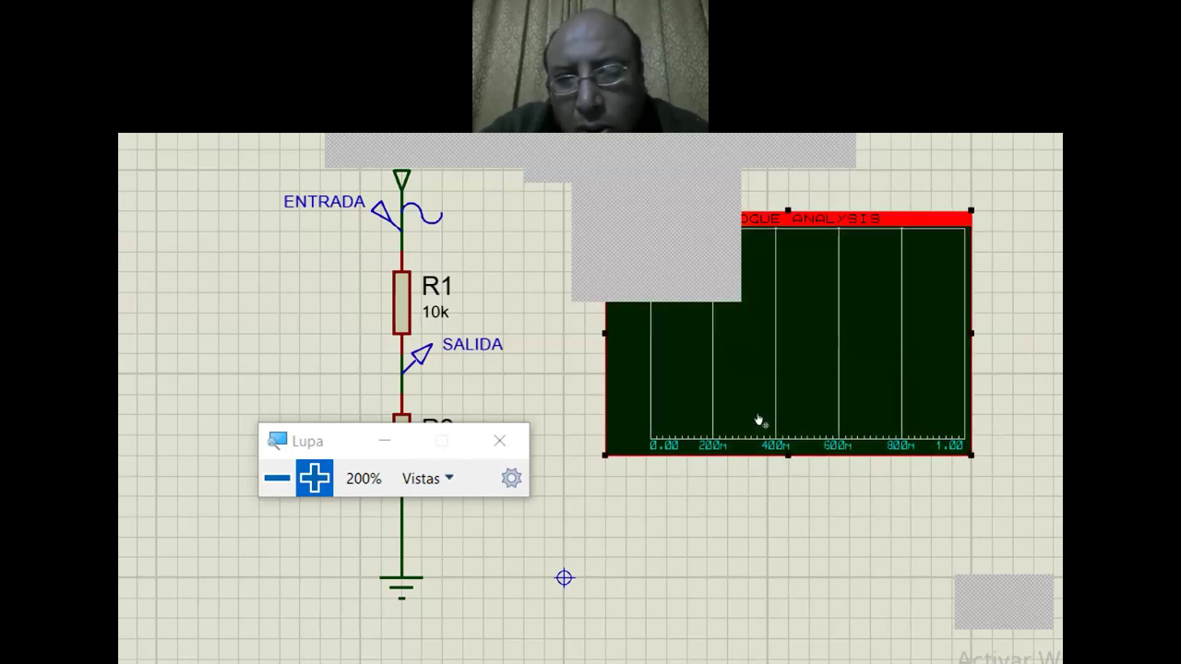
key(space)
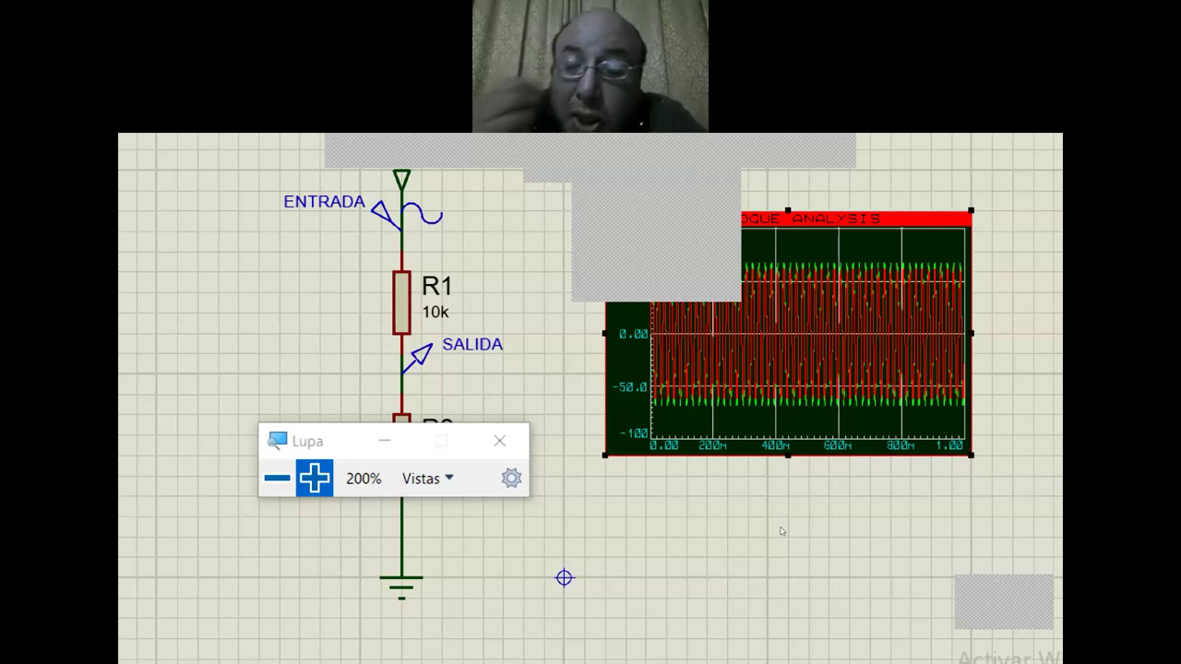
- Set the stop time of the analogue graph to 20m in its properties
right_click(778, 430)
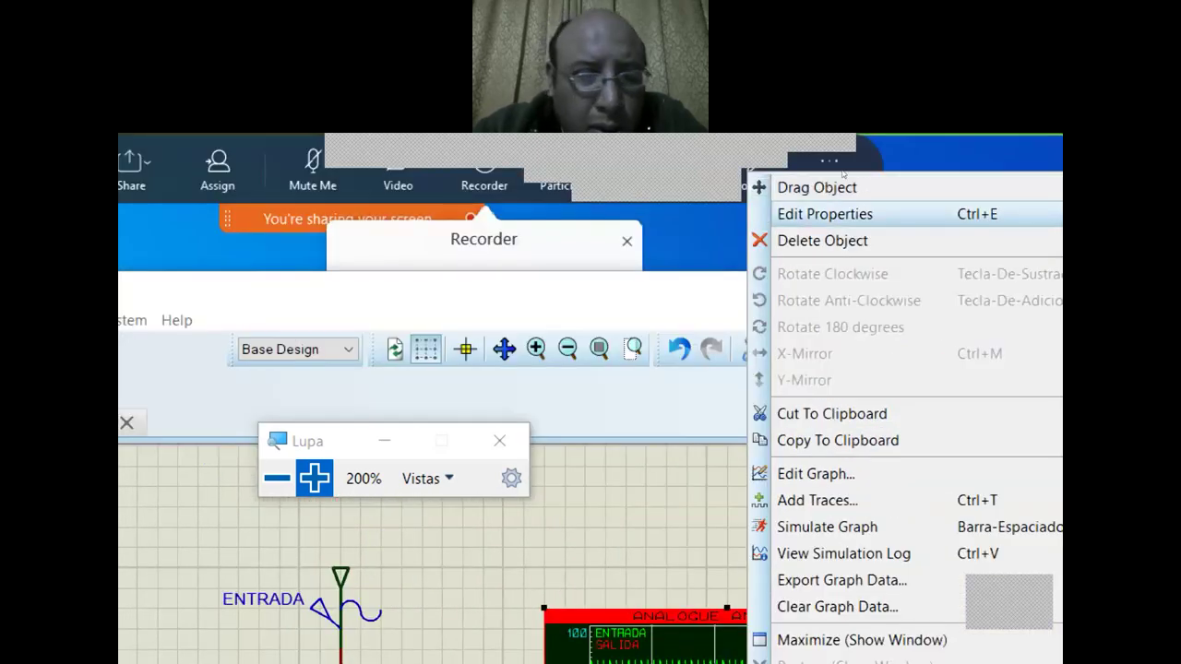
key(Return)
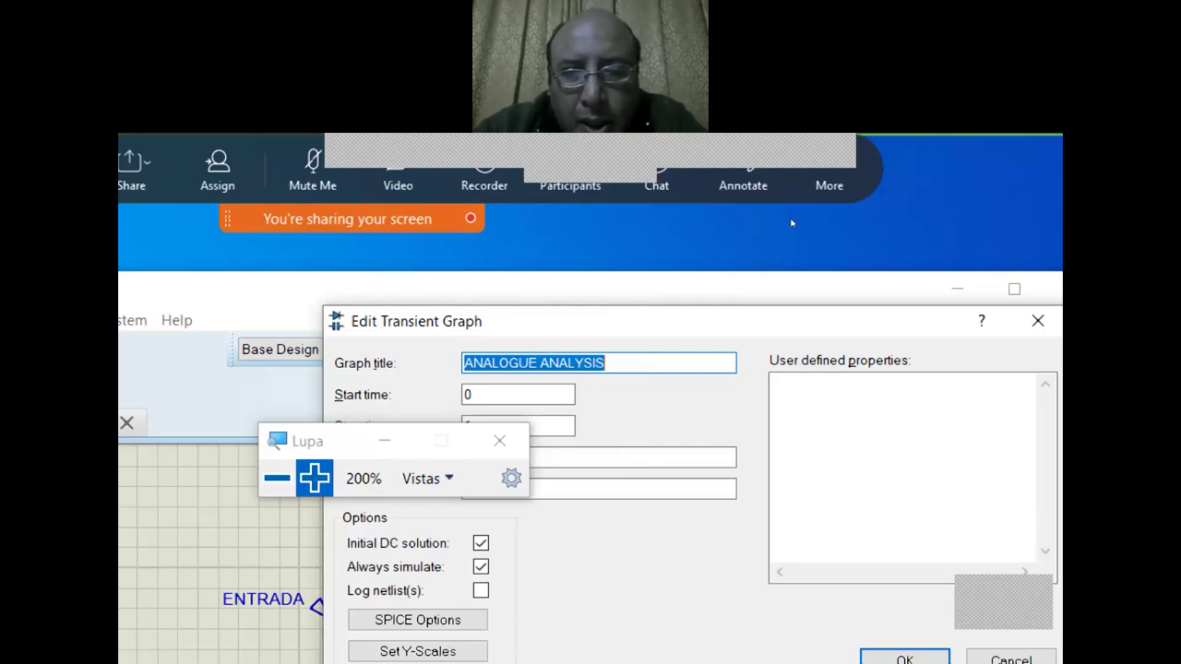
key(Tab)
key(Tab)
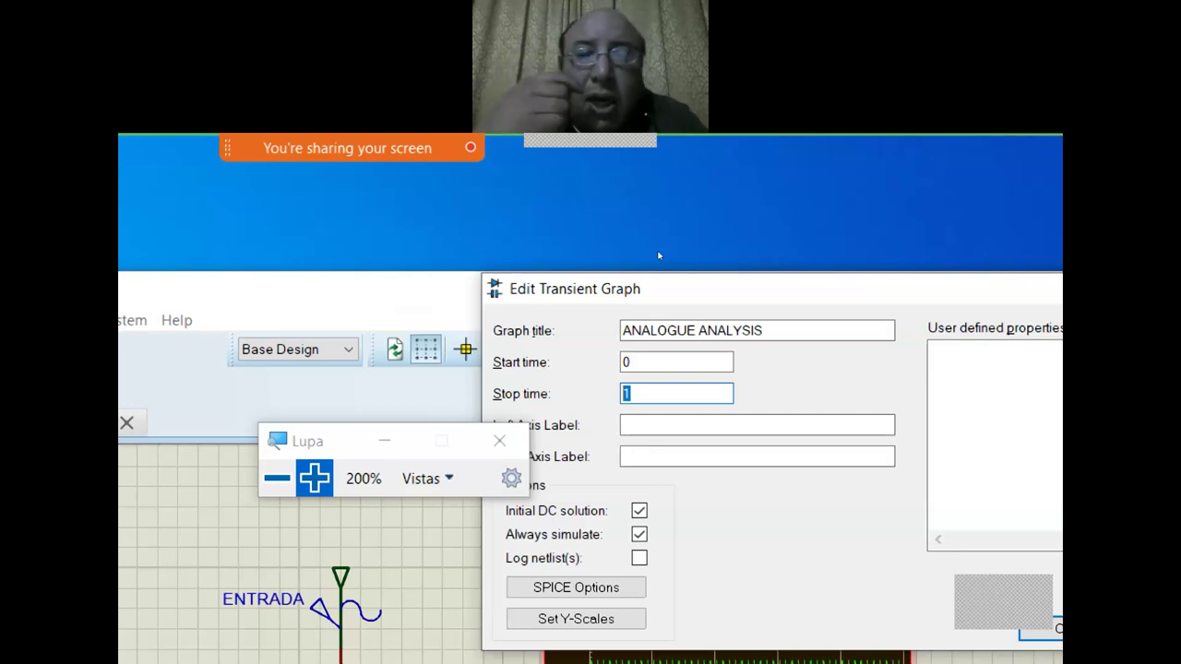
text(20m)
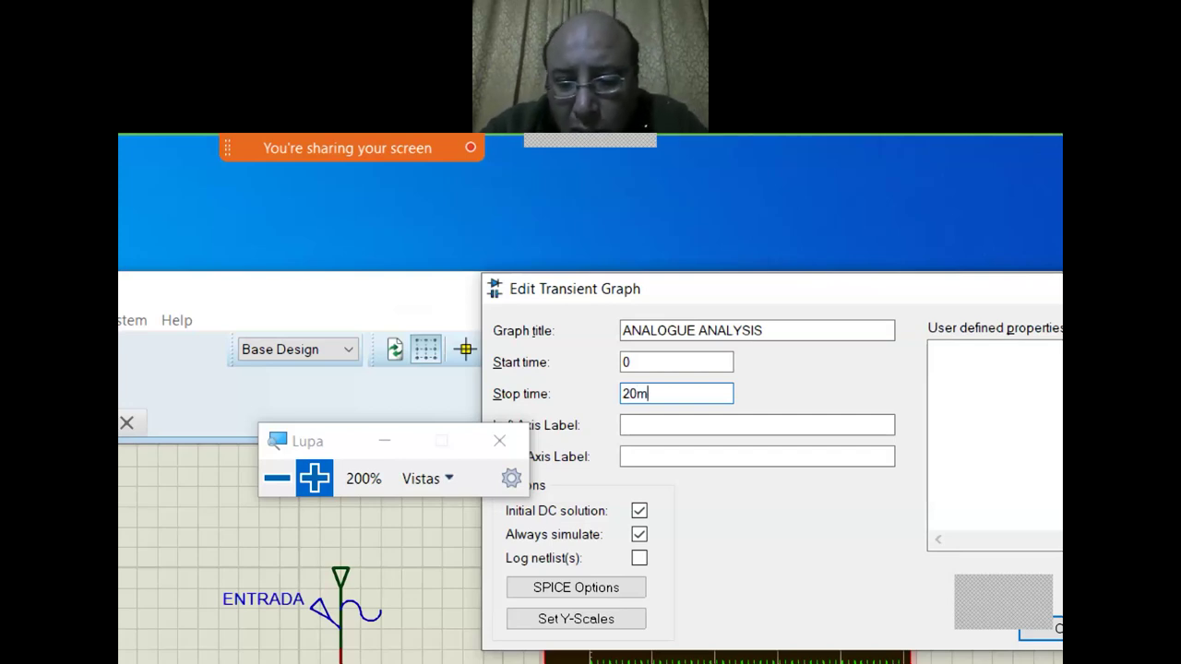
key(Return)
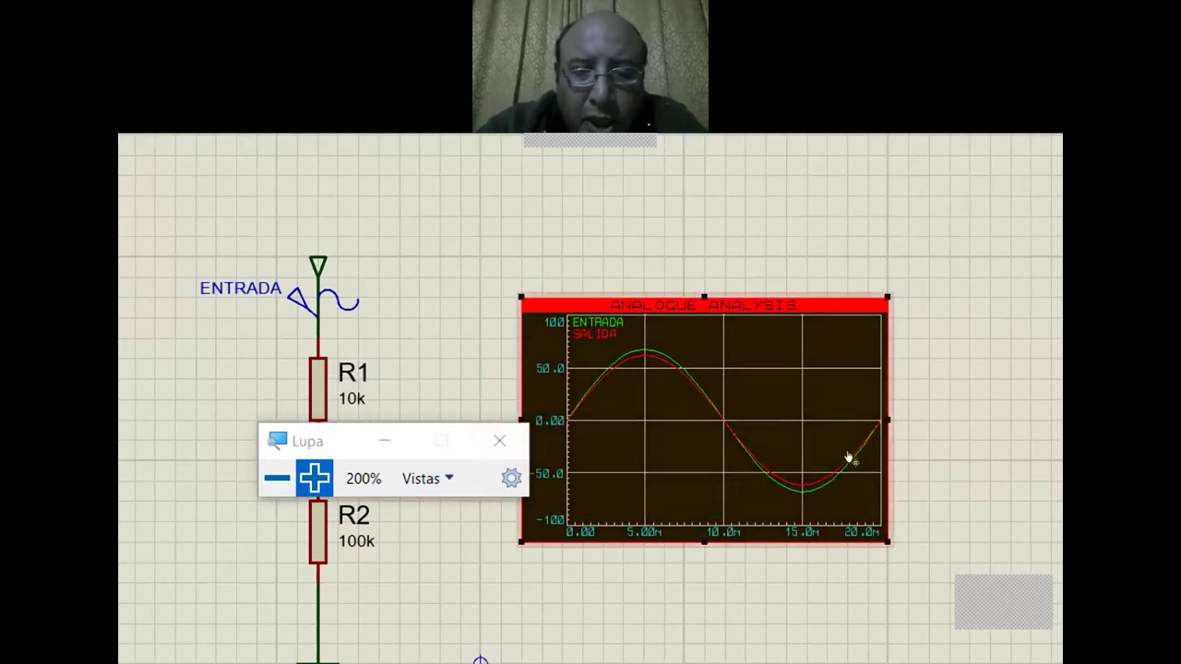
- Change the analogue graph's title to "Resultados de la Simulación" in its properties
right_click(816, 394)
key(Down)
key(Down)
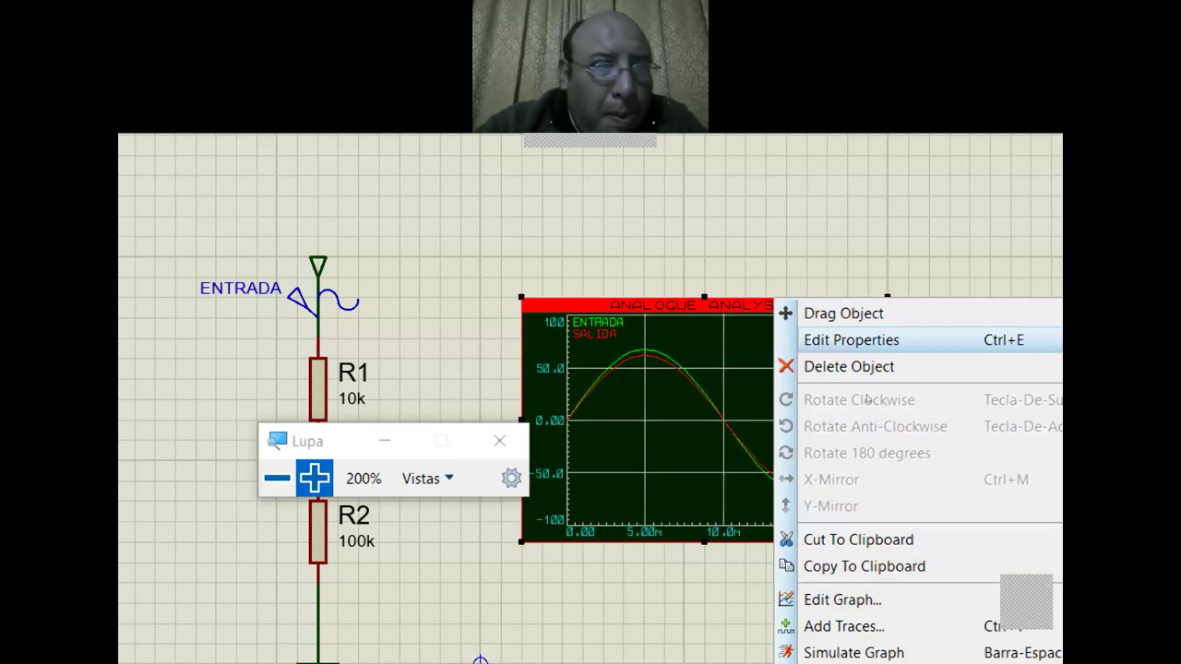
key(Return)
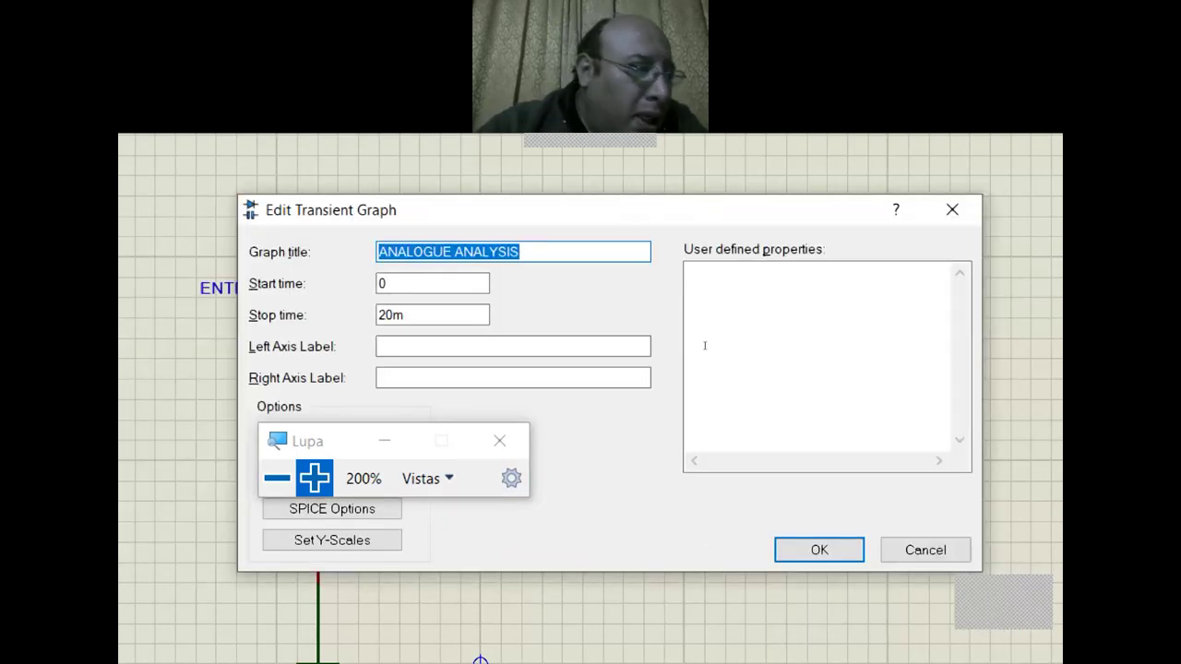
key(End)
key(shift+Home)
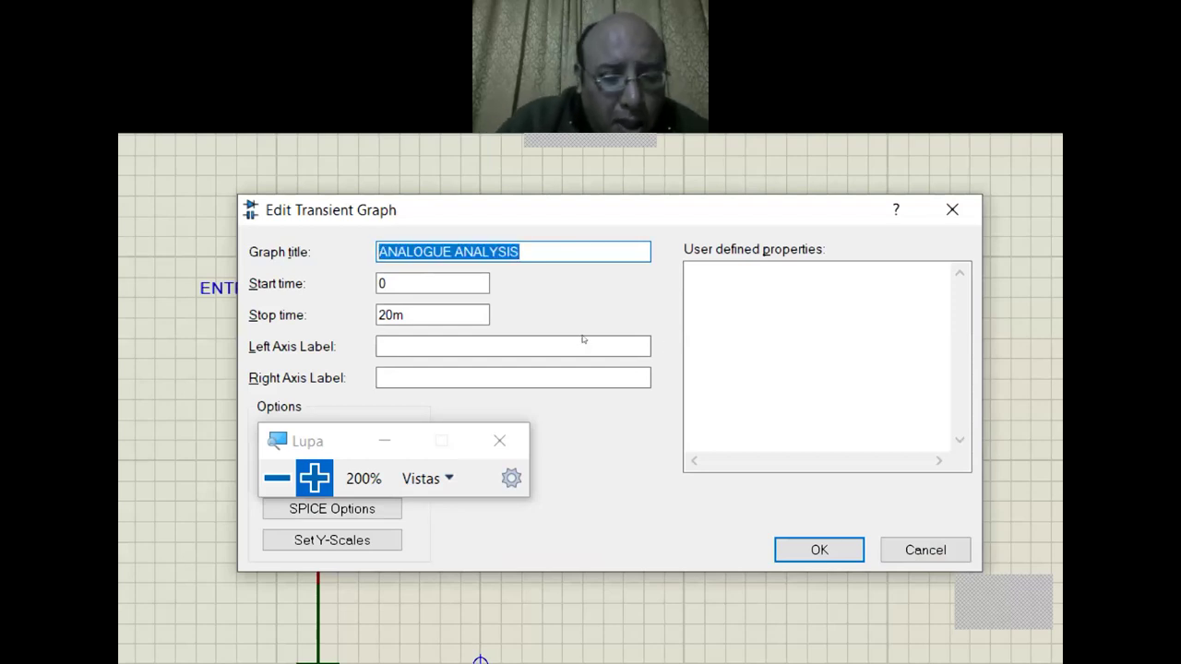
text(R)
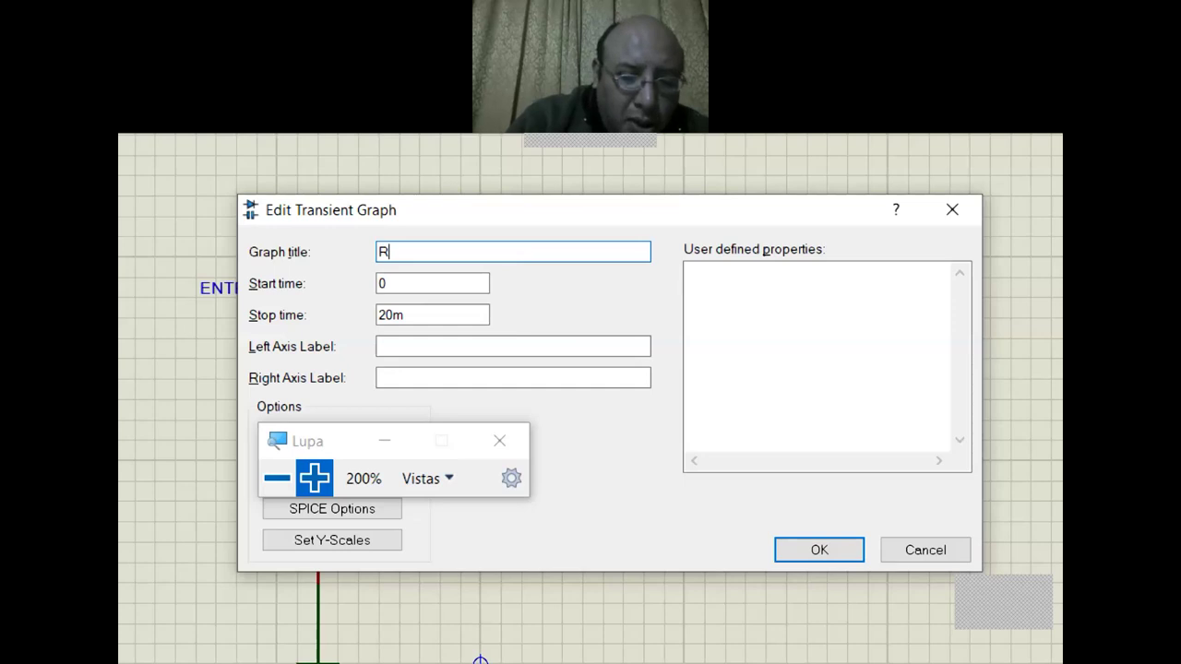
text(esultados de la)
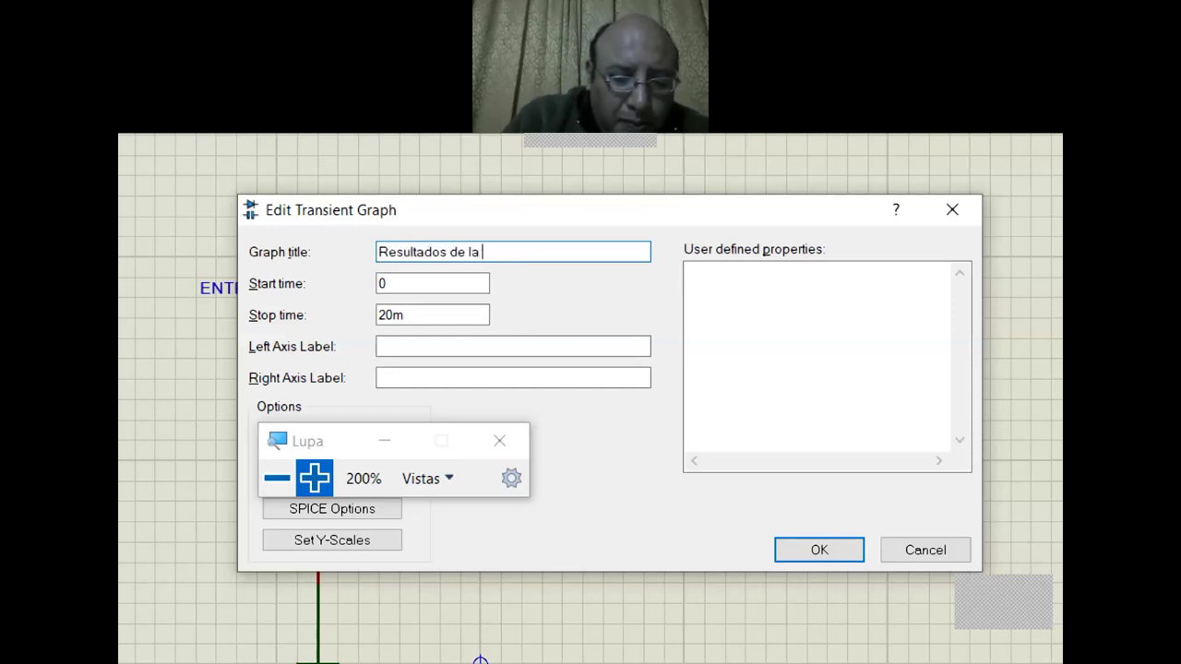
text( Simulación)
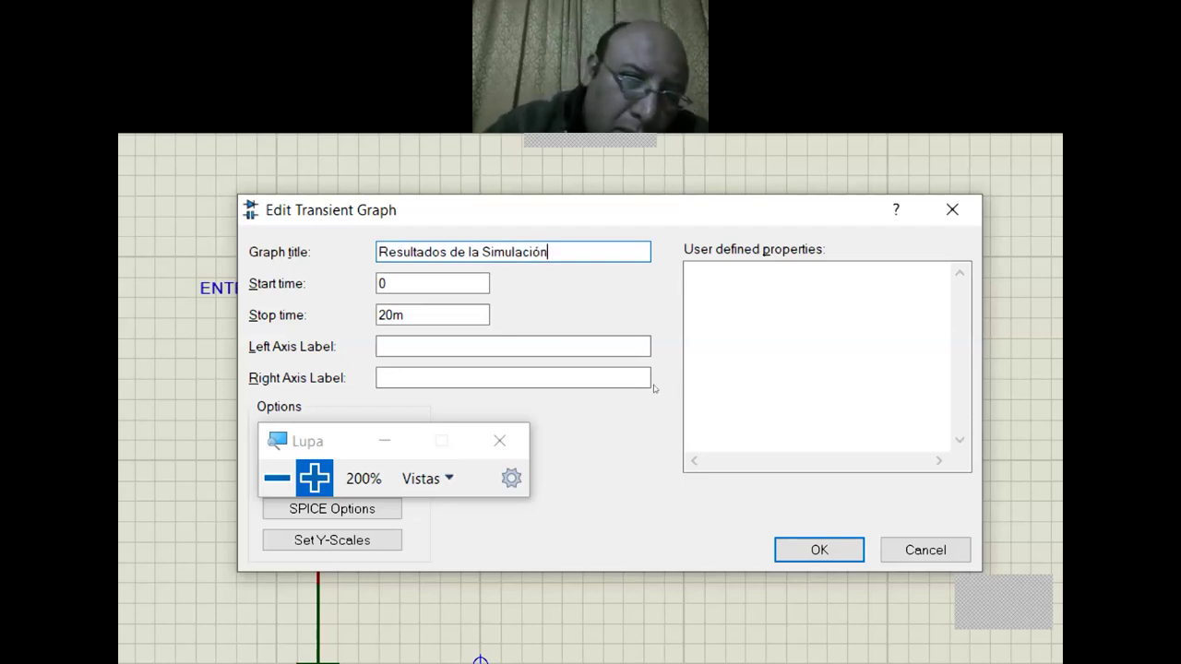
- Set the graph's stop time to 60m, apply the edited properties, and deselect the graph
key(Tab)
key(Tab)
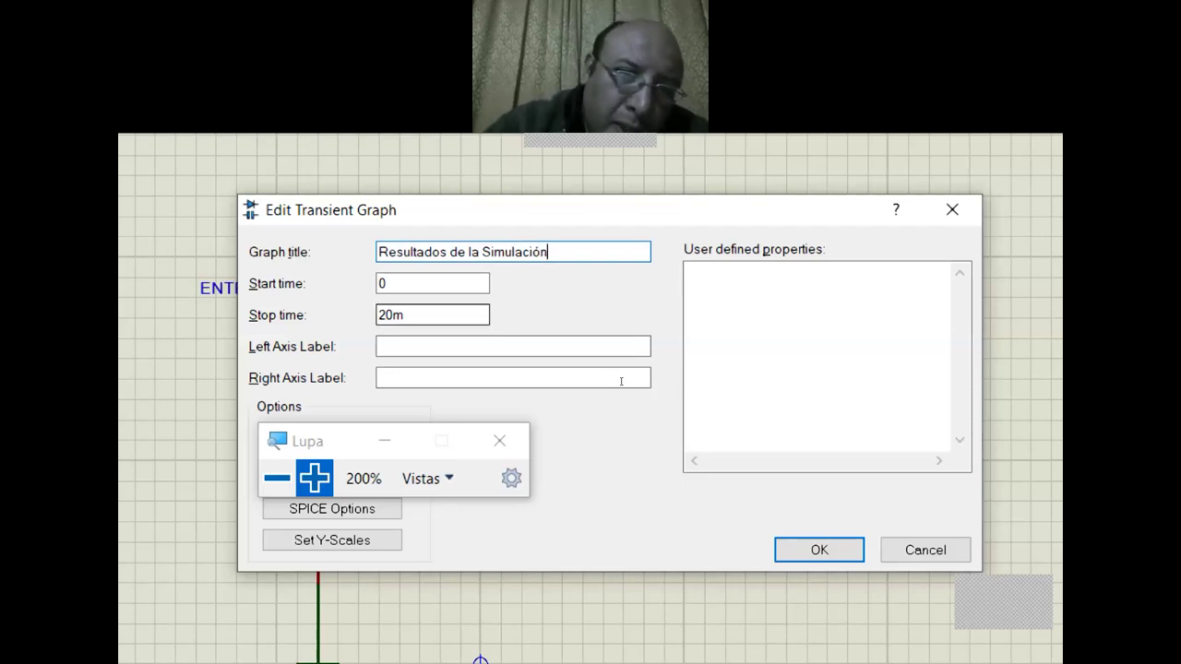
key(shift+Right)
key(shift+Right)
text(60)
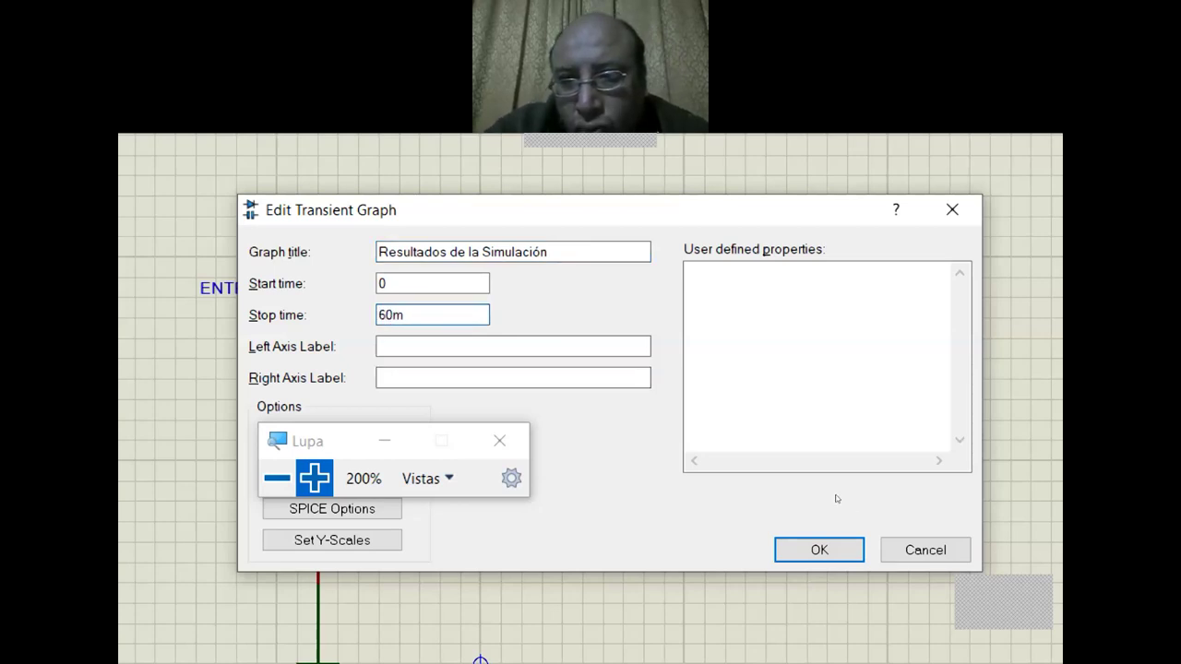
key(Return)
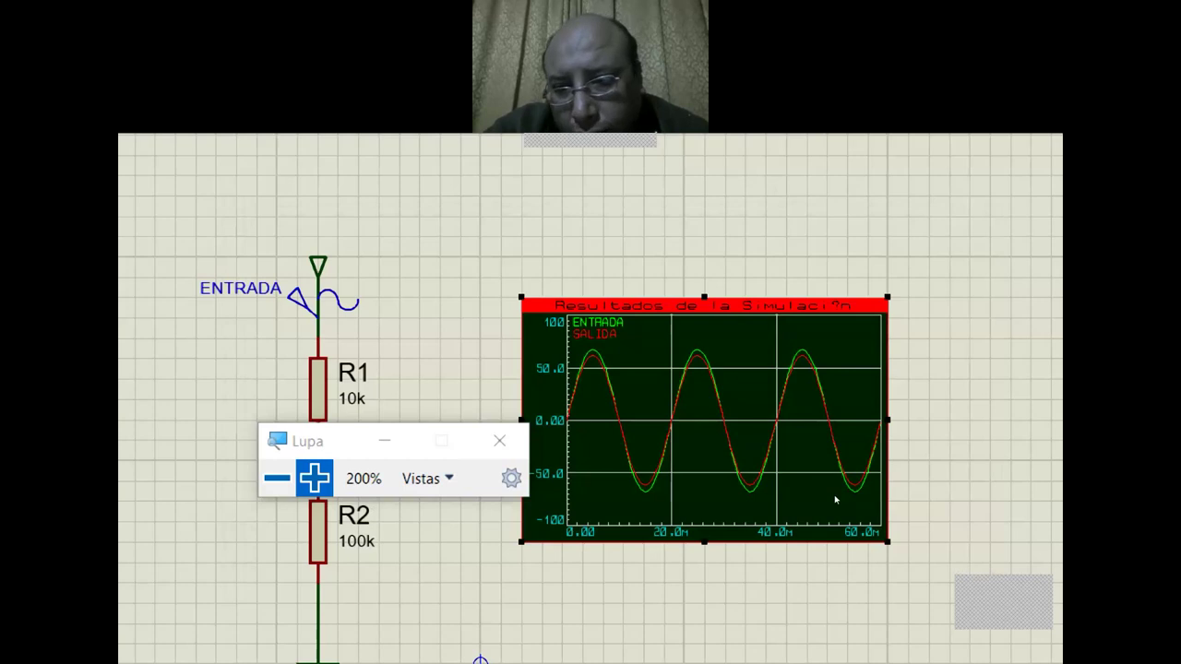
click(887, 477)
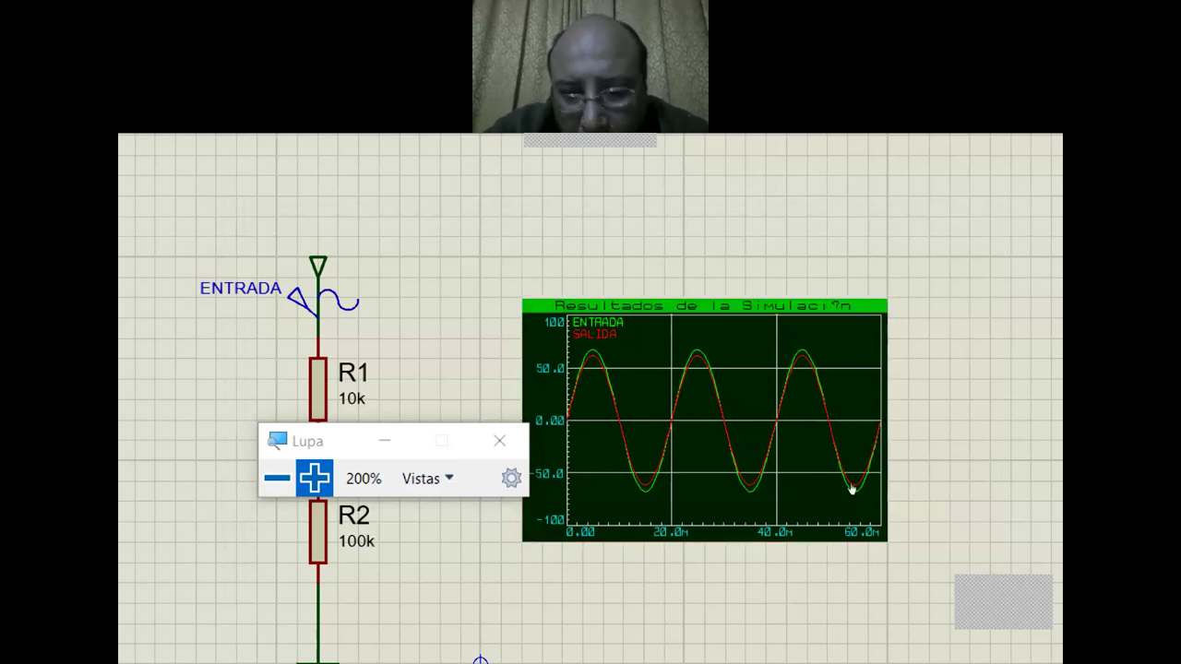
- Open the properties of the "Resultados de la Simulación" graph and select its stop time for editing
right_click(789, 398)
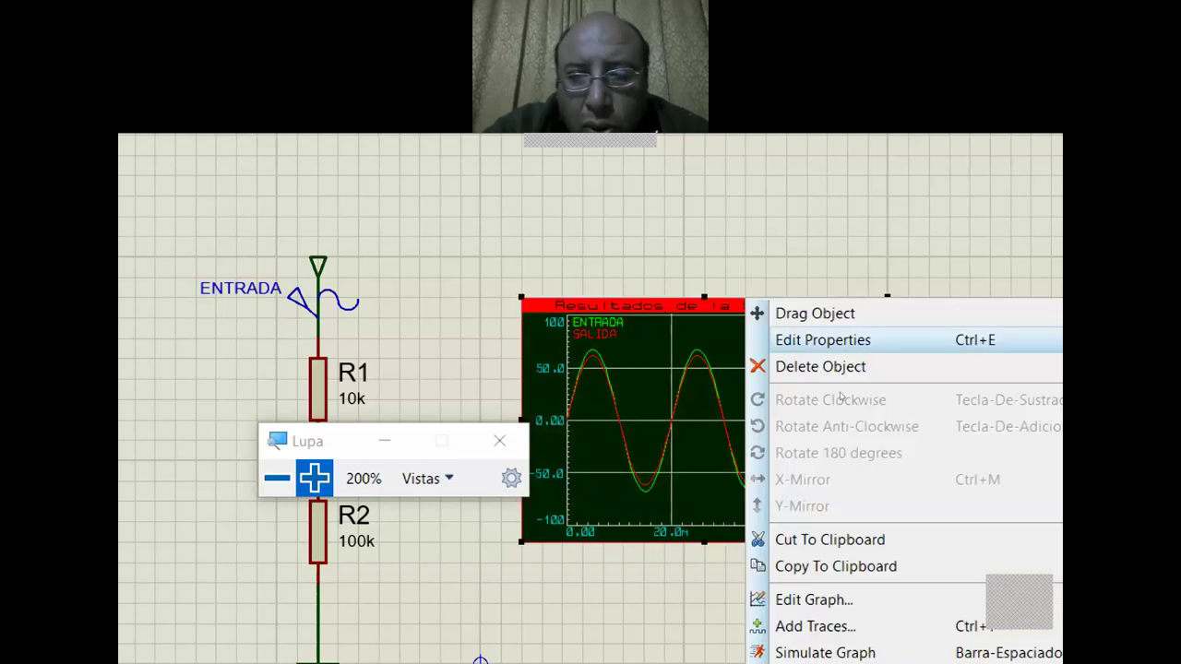
key(Return)
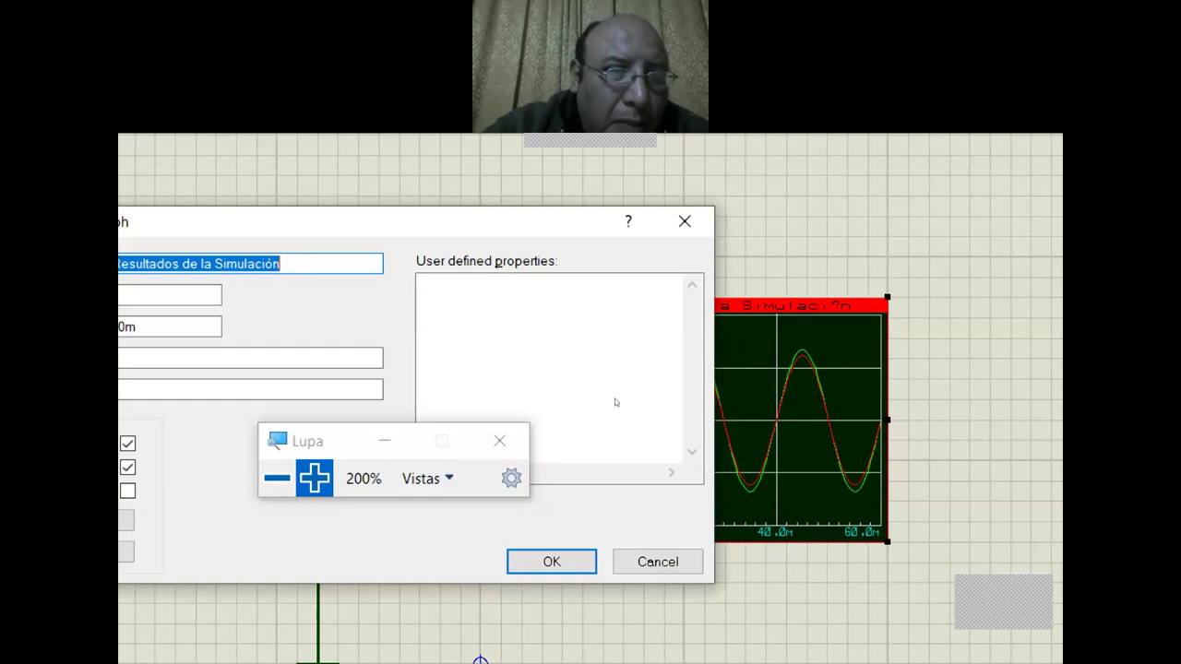
key(Tab)
key(Tab)
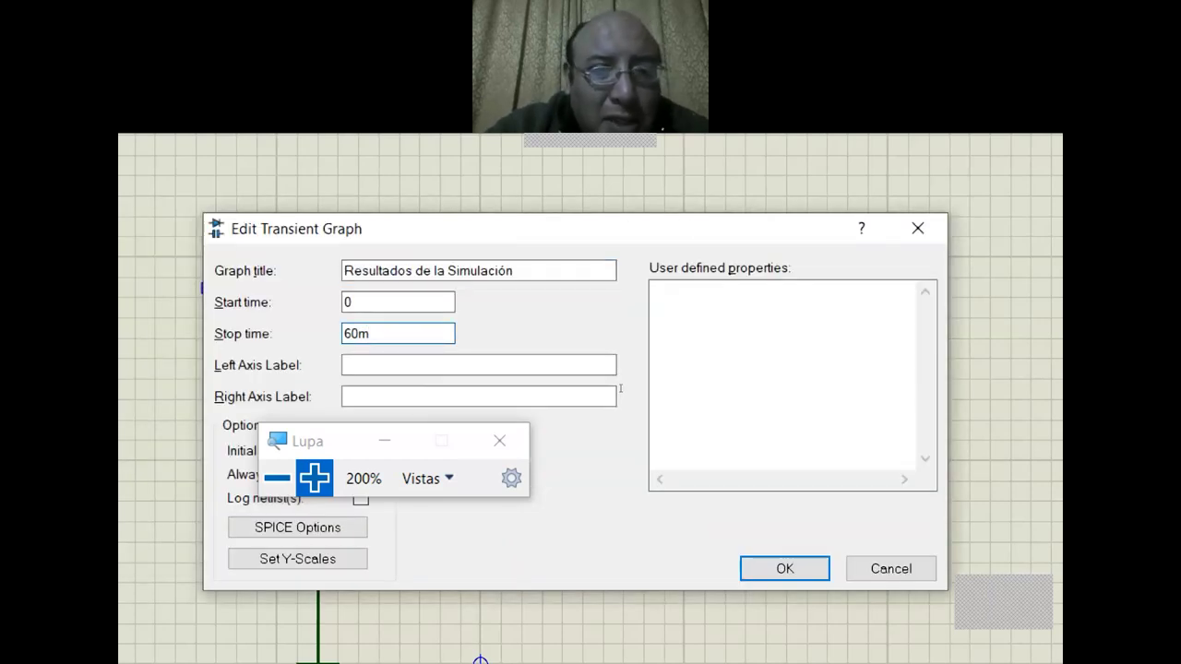